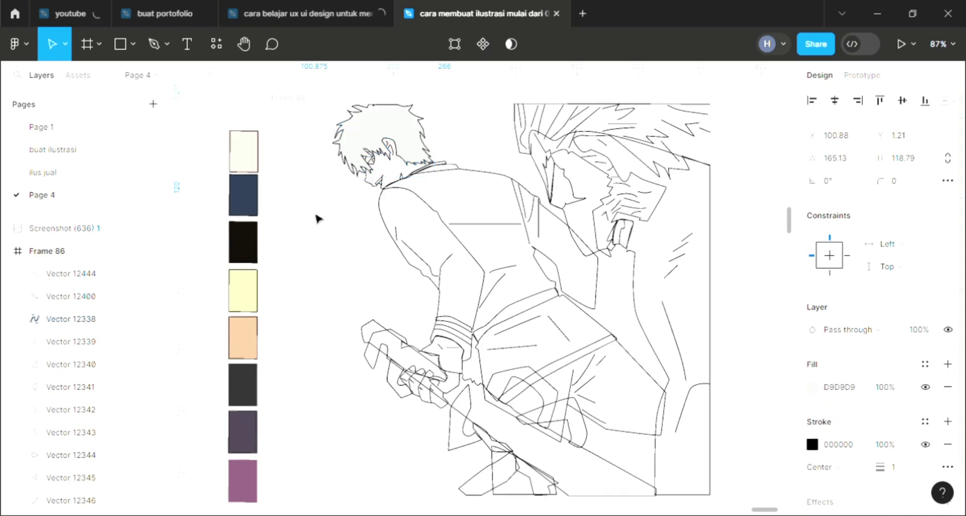
Fill the boy's hair with the black sample swatch
key(i)
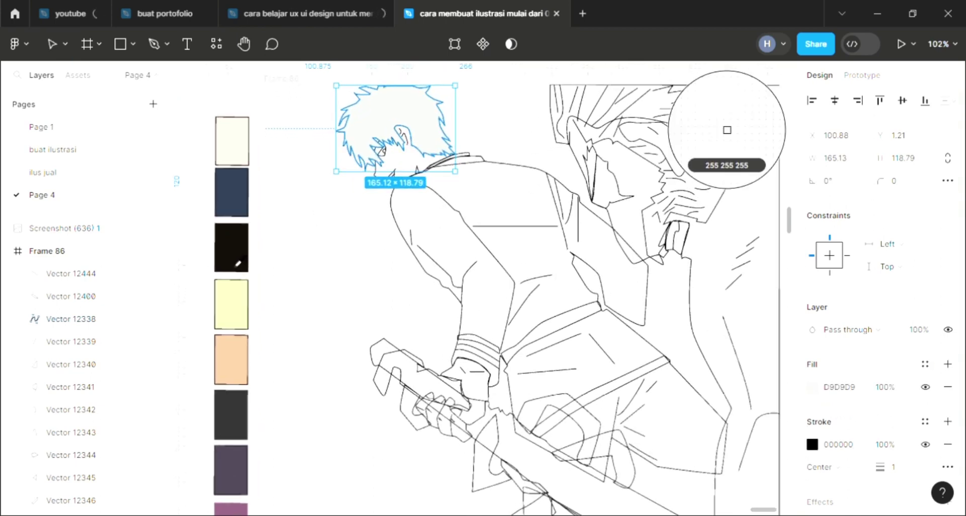
click(244, 259)
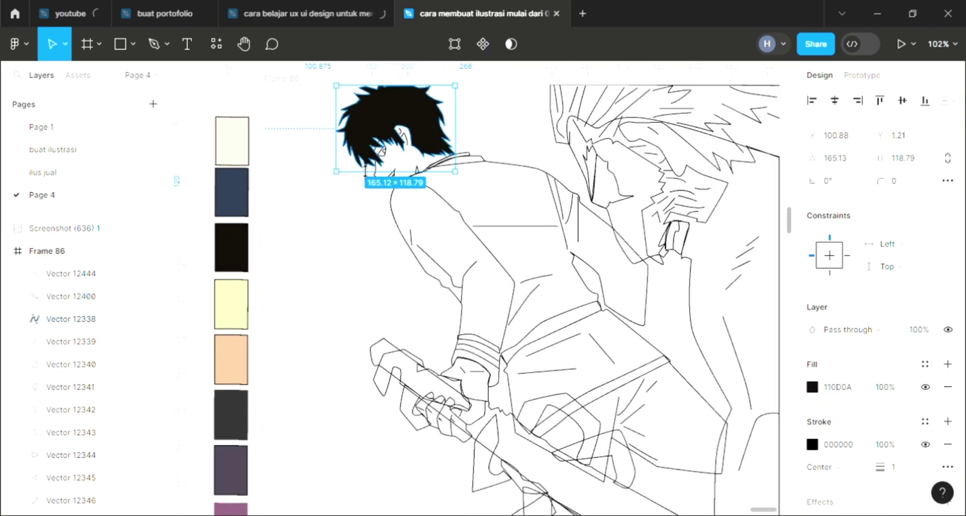
scroll(366, 170, up, 1)
scroll(373, 166, up, 1)
scroll(382, 163, up, 1)
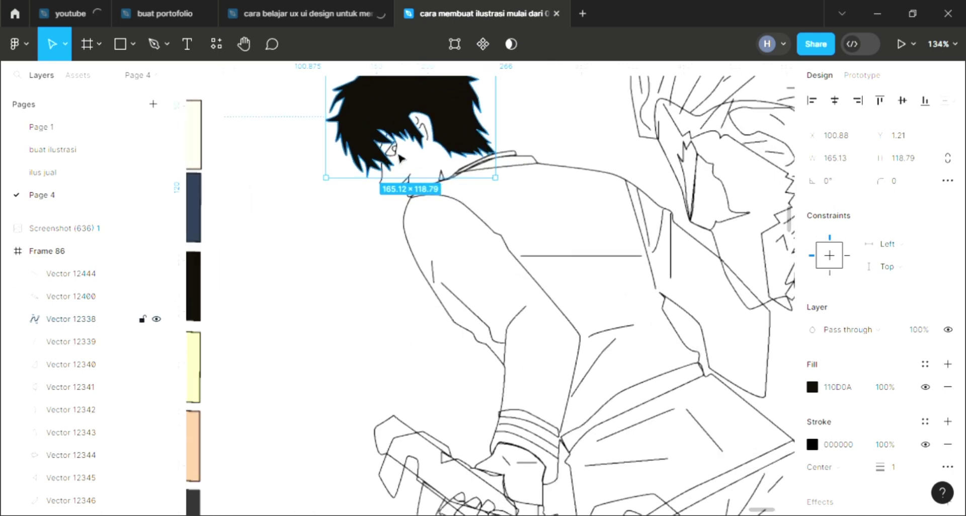
scroll(401, 158, up, 2)
scroll(401, 158, up, 2)
scroll(400, 158, up, 1)
scroll(403, 164, up, 2)
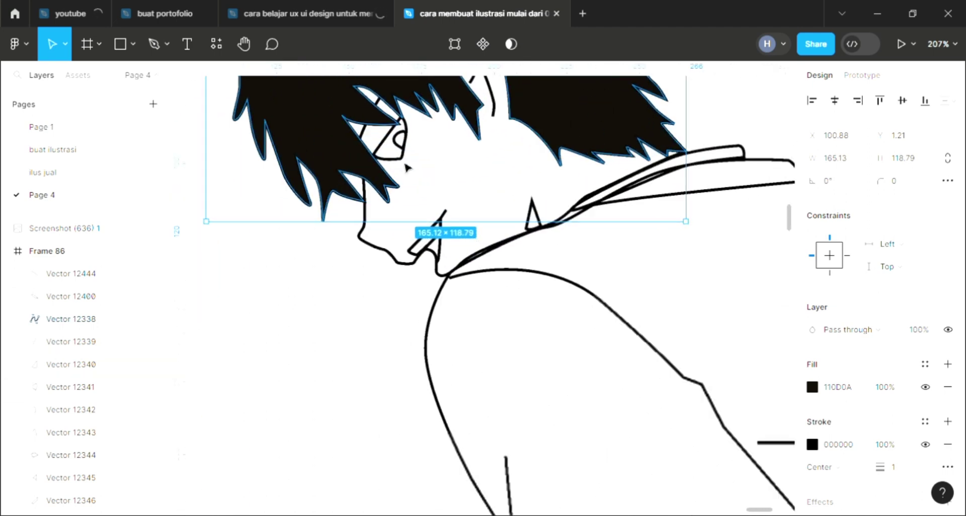
scroll(407, 167, up, 1)
Give the eye a white fill and its pupil the dark hair colour
click(407, 168)
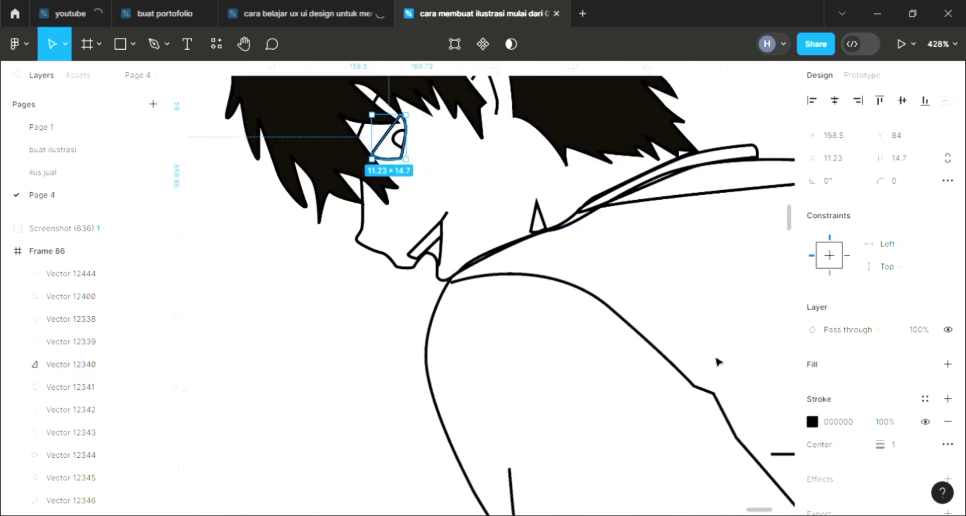
click(948, 364)
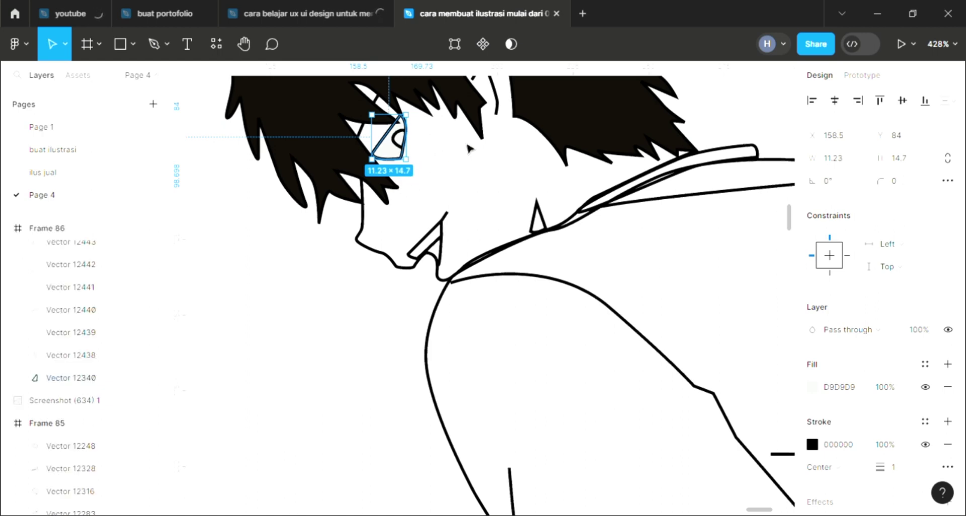
key(i)
key(Escape)
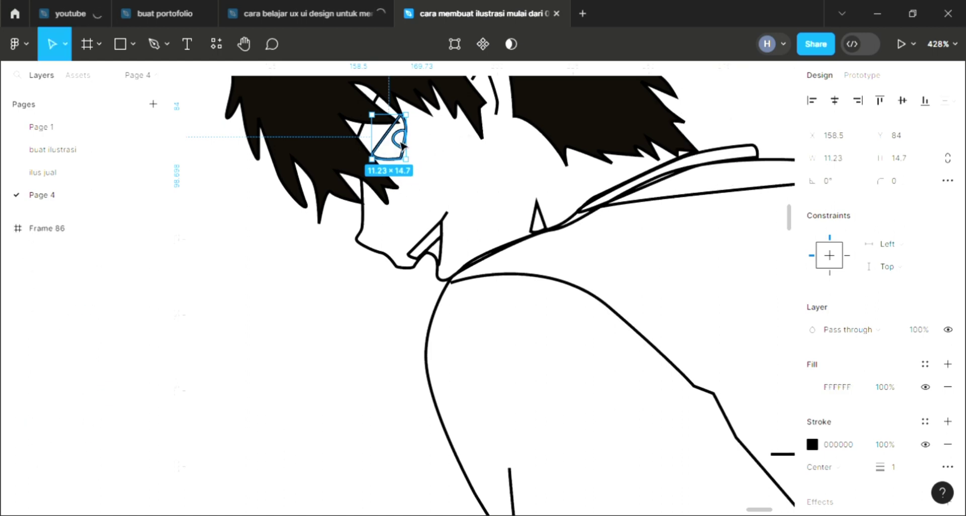
key(ctrl+z)
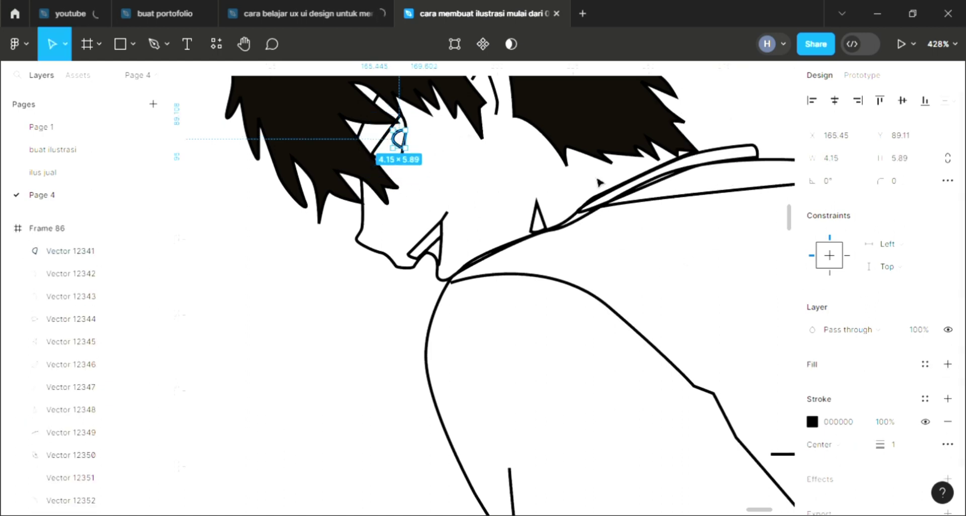
key(i)
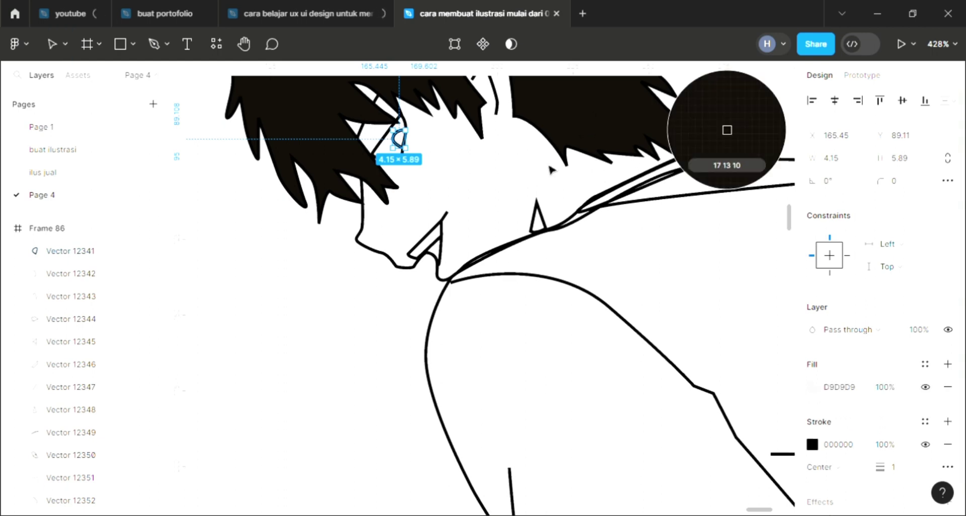
click(584, 121)
Narrow Frame 86 by pulling its left edge inward
click(434, 242)
scroll(433, 242, down, 1)
scroll(427, 247, down, 3)
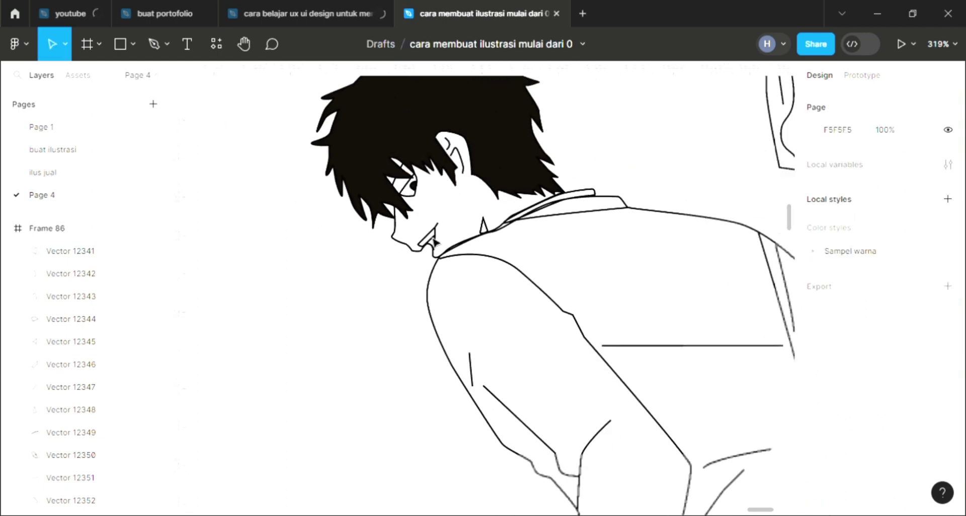
scroll(423, 250, down, 2)
scroll(418, 254, down, 2)
scroll(327, 274, down, 1)
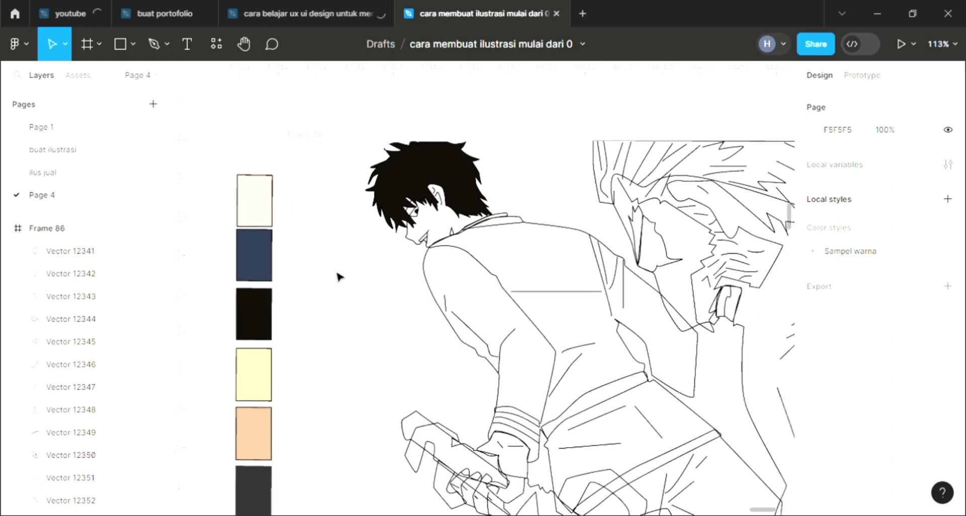
click(265, 274)
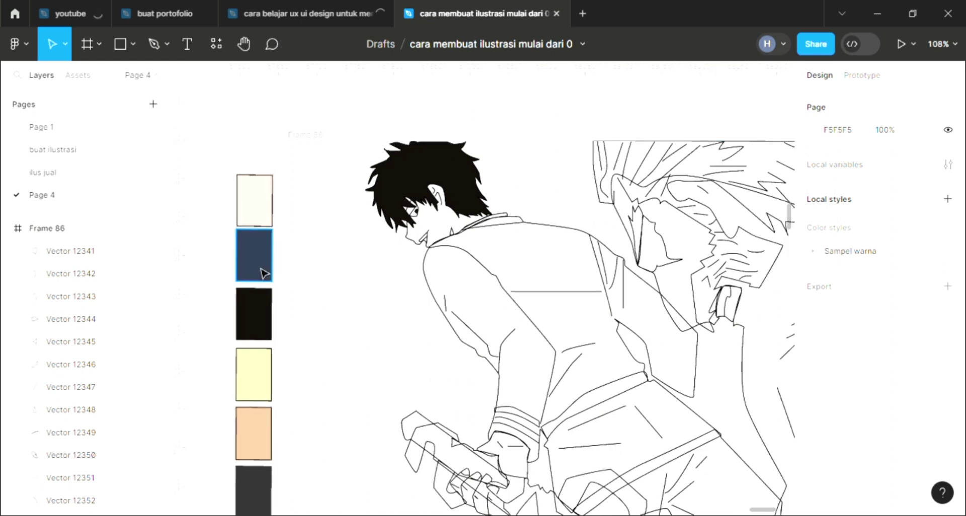
click(308, 136)
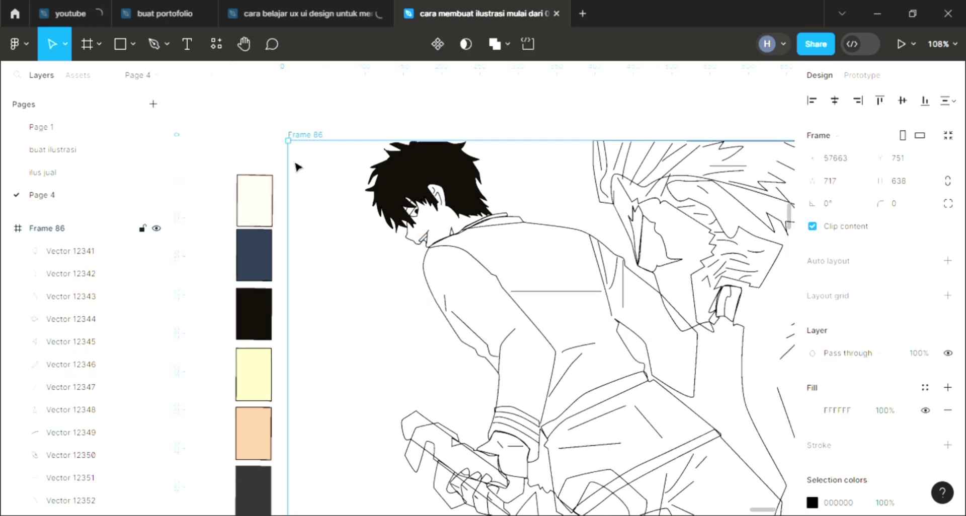
drag(334, 179, 361, 187)
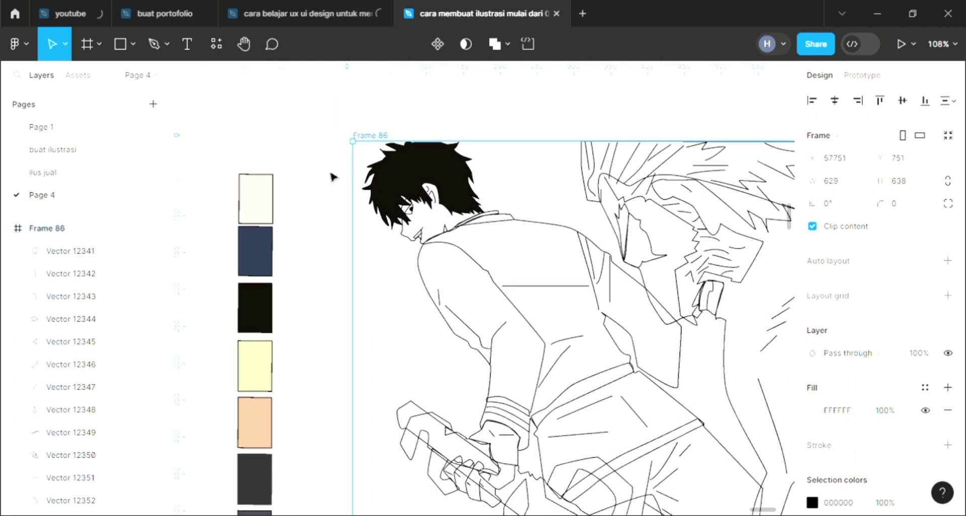
click(332, 176)
Shift the whole column of colour swatches right, next to the drawing
scroll(332, 176, down, 1)
scroll(332, 176, down, 3)
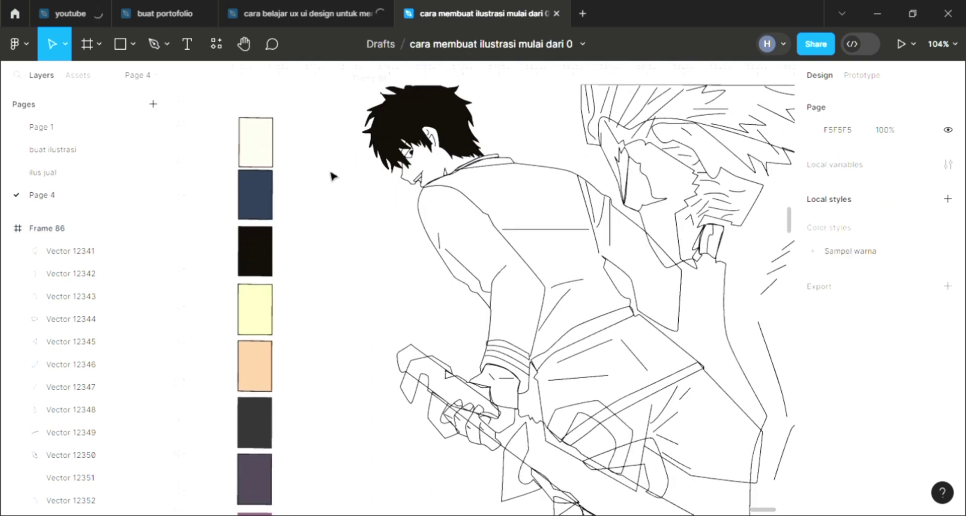
ctrl+scroll(330, 175, down, 2)
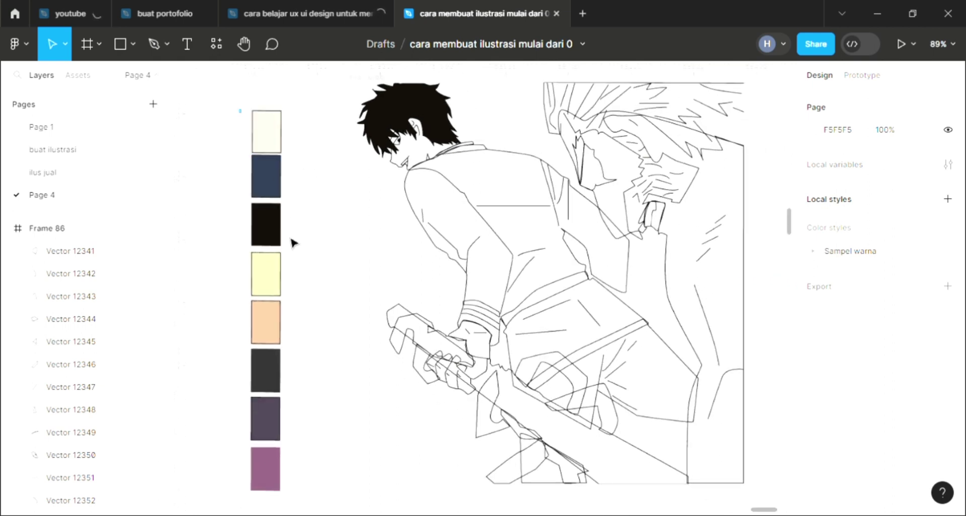
key(ctrl+z)
key(ctrl+a)
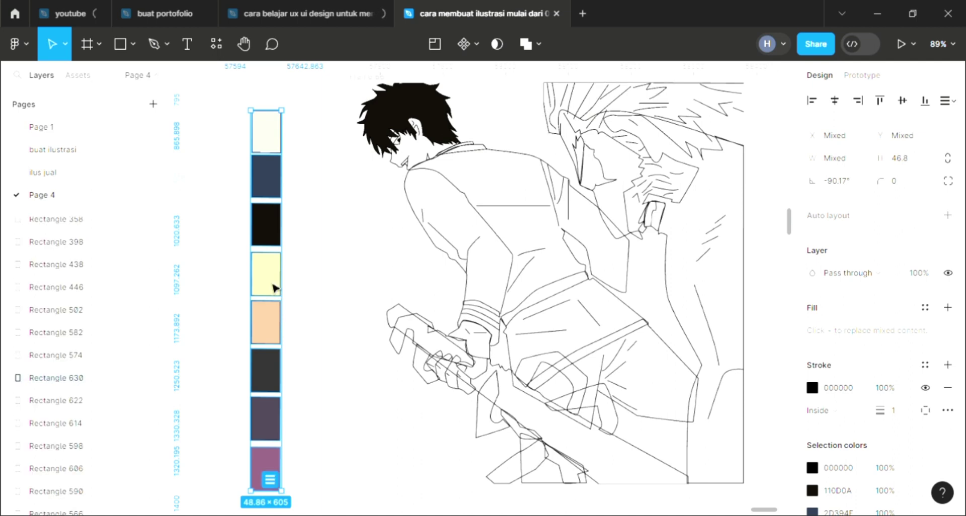
drag(326, 242, 336, 247)
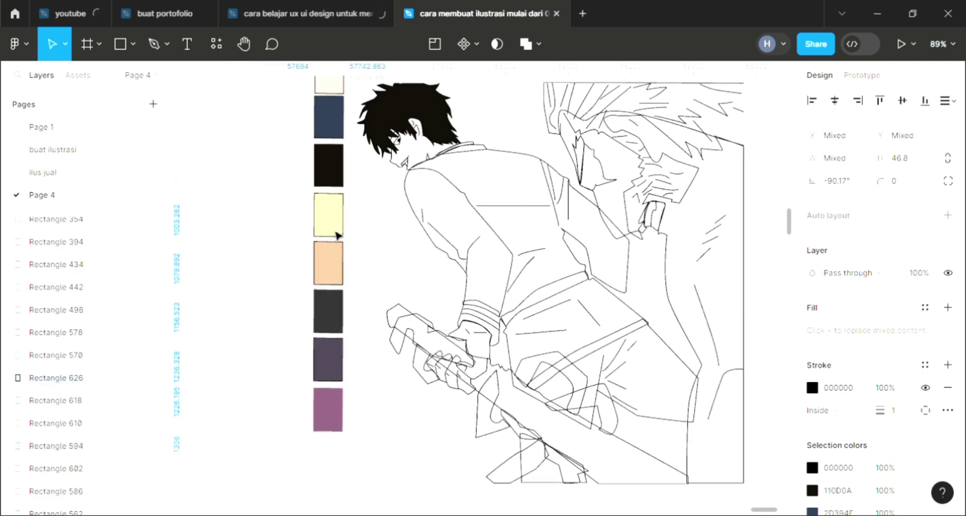
key(Escape)
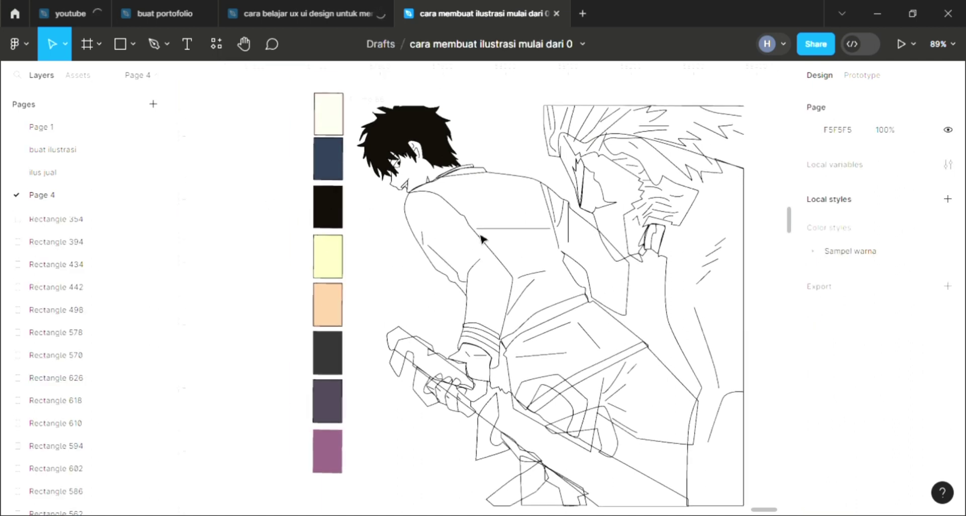
scroll(468, 237, up, 3)
scroll(442, 239, up, 1)
scroll(407, 224, up, 1)
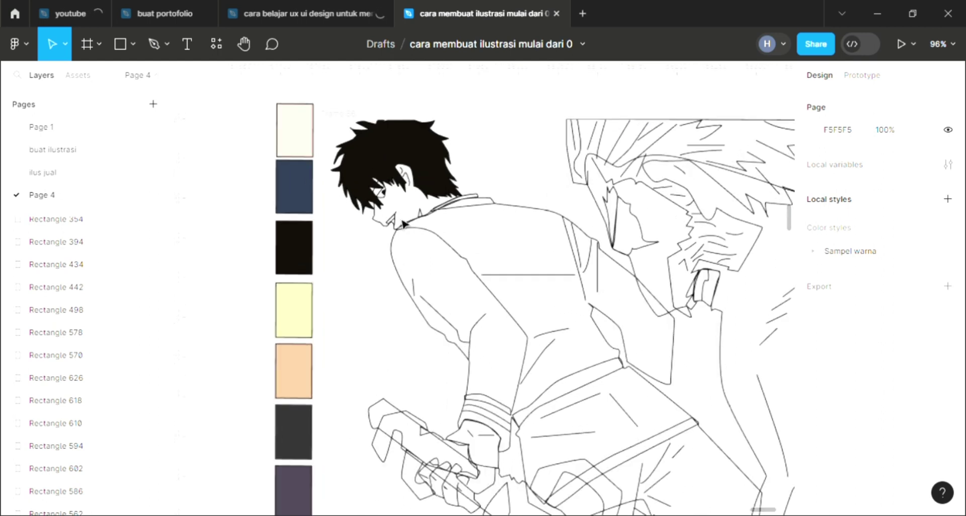
scroll(400, 226, up, 1)
scroll(388, 227, up, 1)
scroll(388, 227, up, 3)
scroll(398, 230, up, 3)
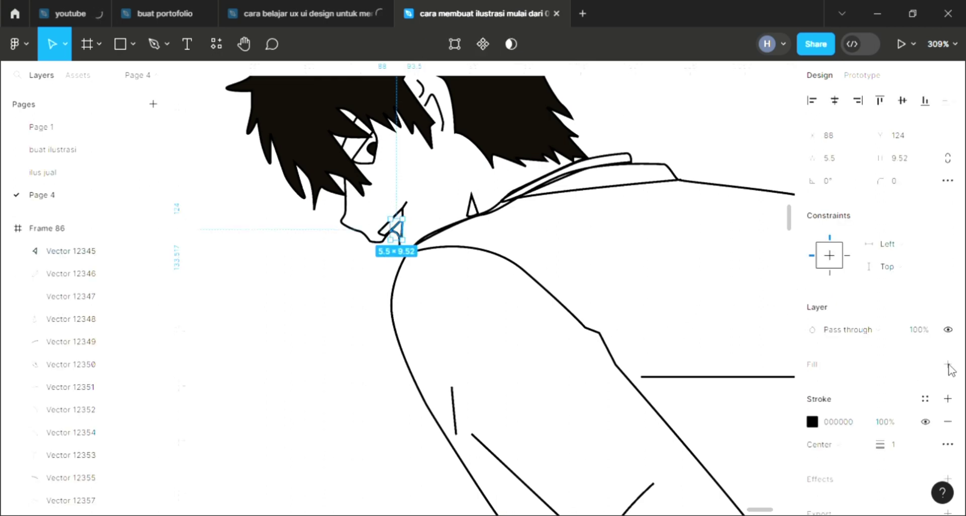
Fill the chin triangle with the hair black and the thin diagonal sliver white
click(948, 364)
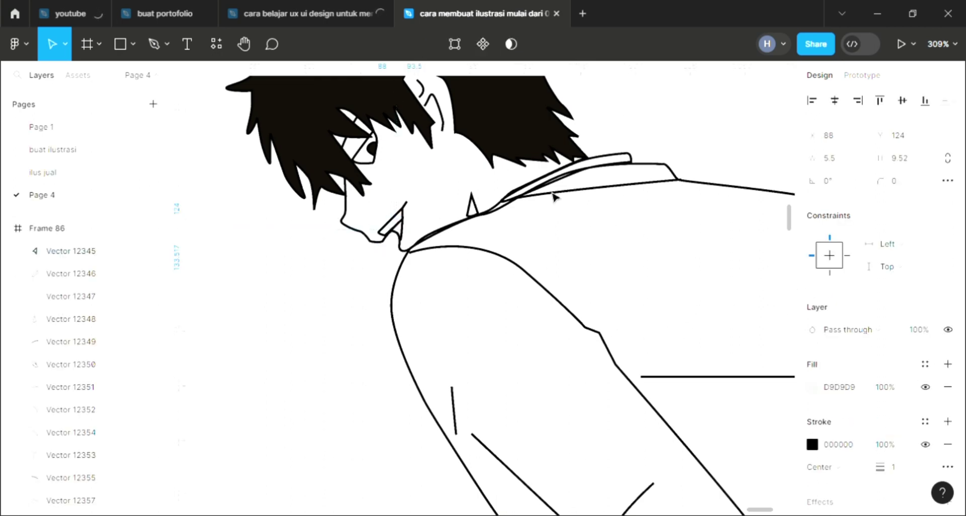
key(i)
click(518, 131)
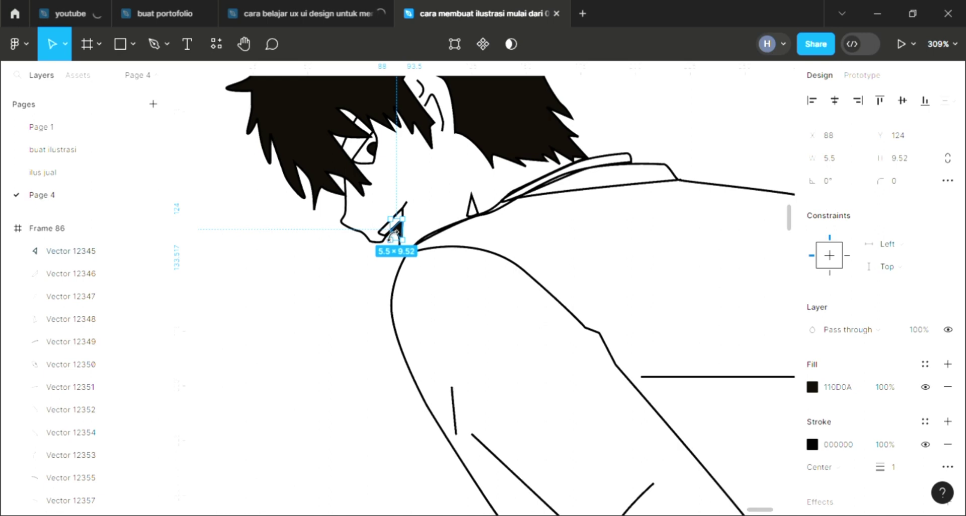
click(388, 226)
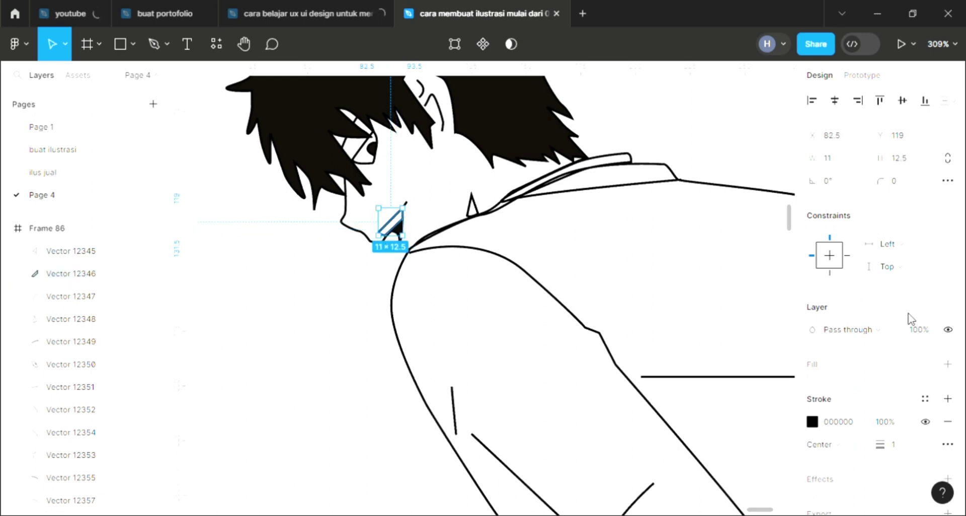
key(i)
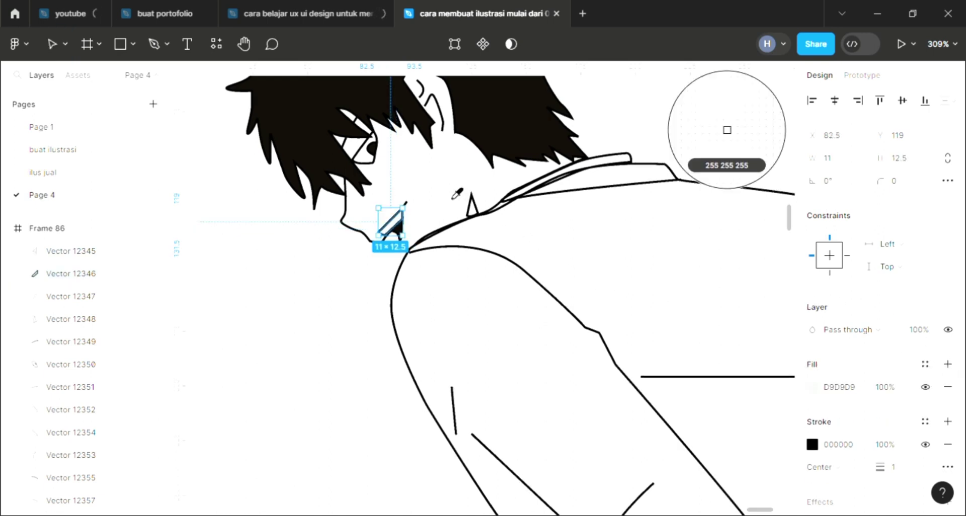
click(727, 130)
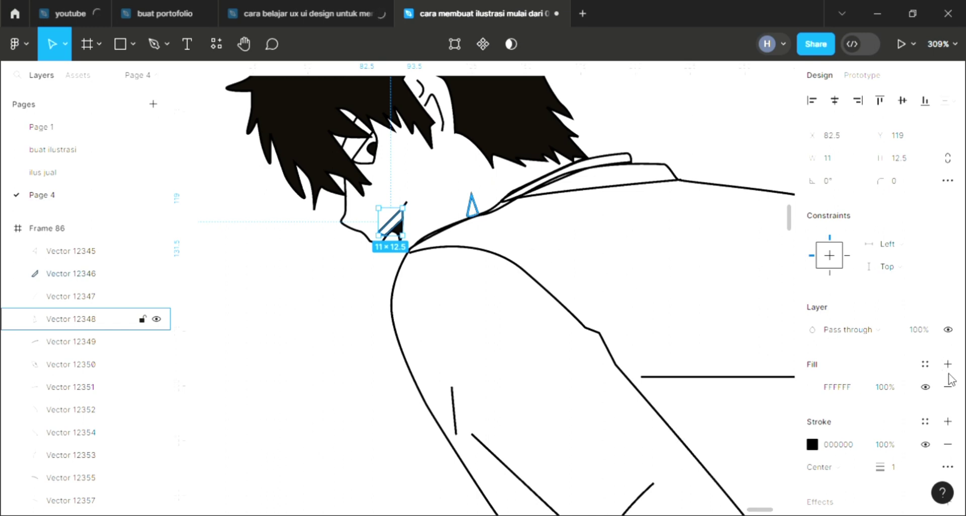
Fill the small collar triangle with the hair black 110D0A
key(Tab)
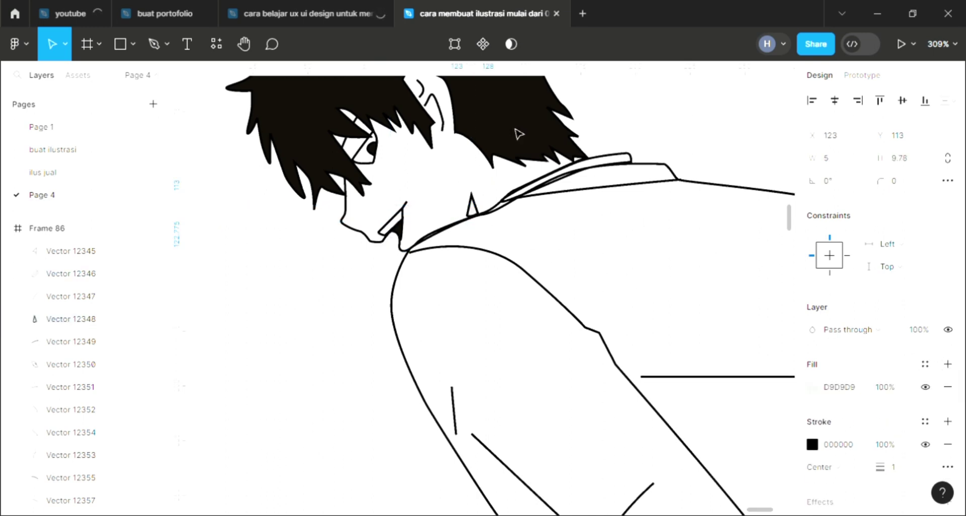
key(i)
click(518, 134)
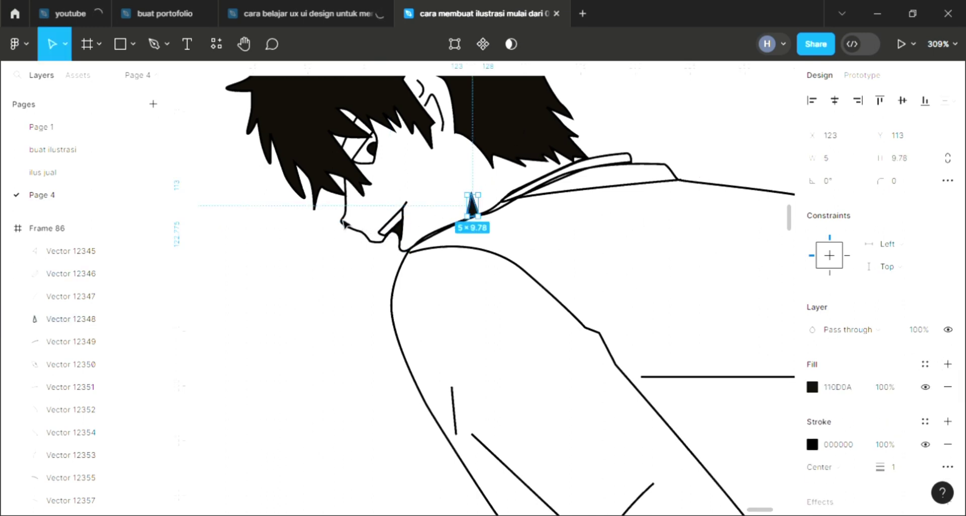
key(Escape)
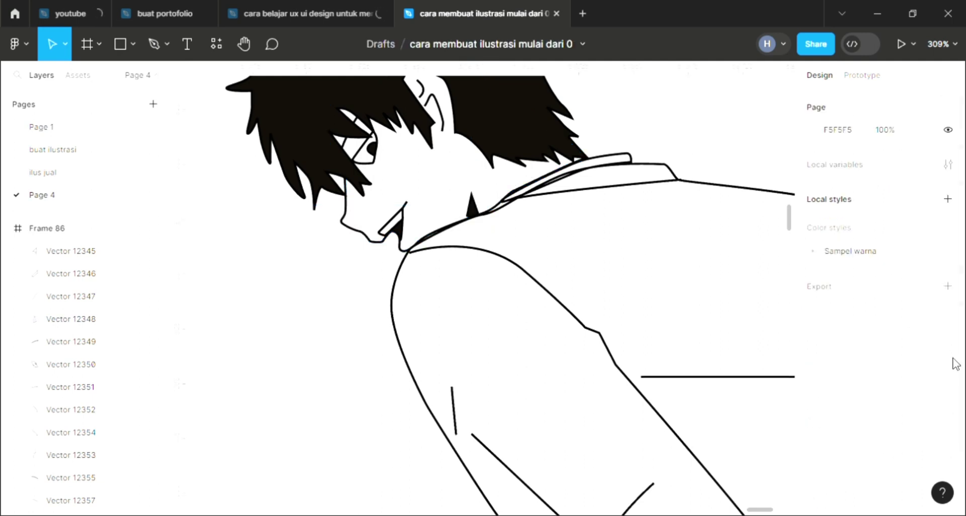
click(355, 220)
scroll(442, 334, up, 3)
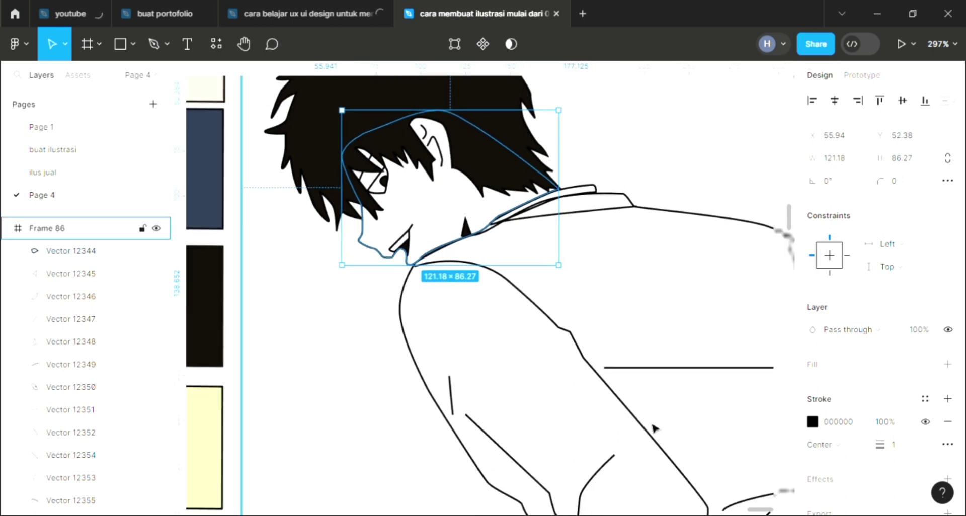
Fill the face cream behind the line art and the collar white FFFFFF
click(947, 363)
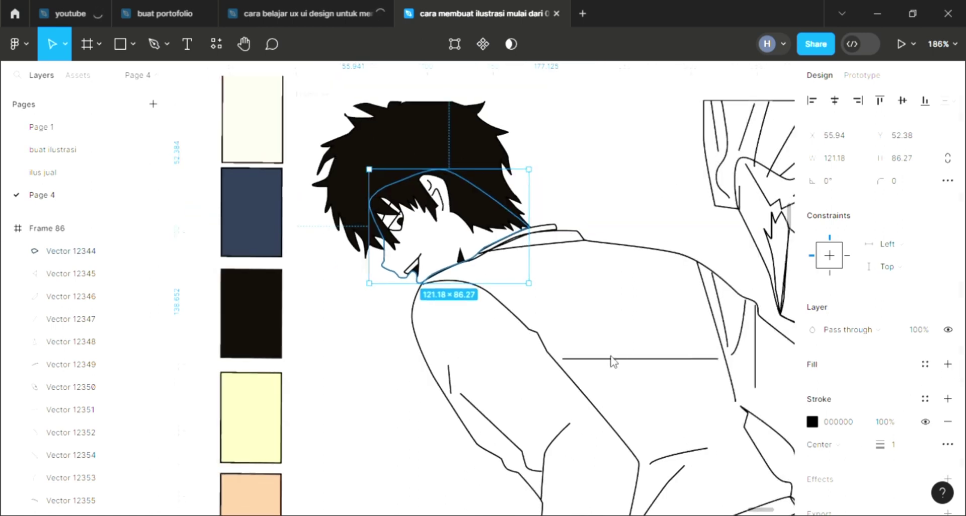
key(i)
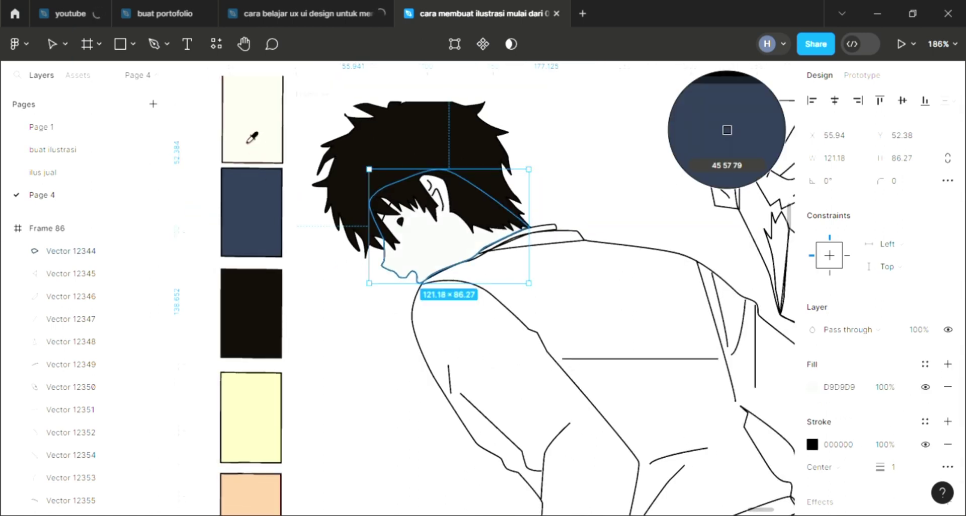
click(332, 200)
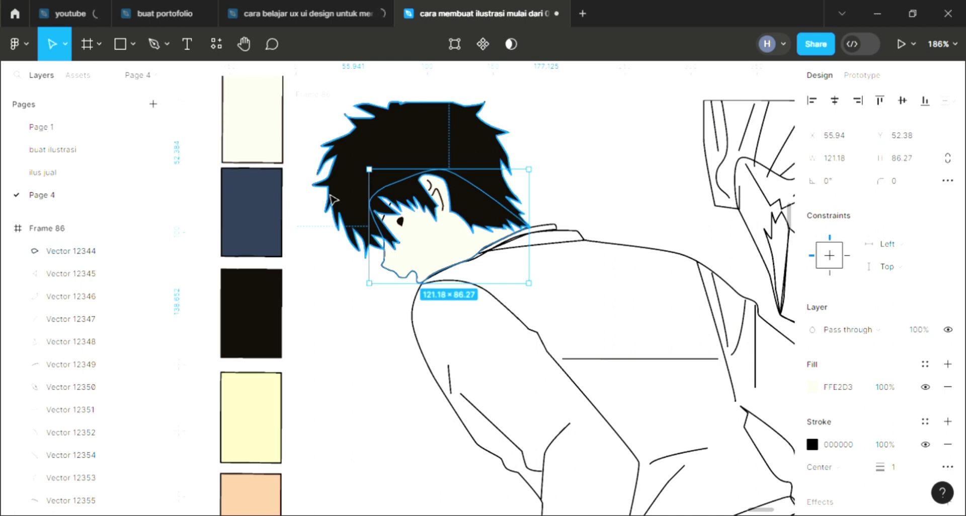
key(ctrl+shift+bracketleft)
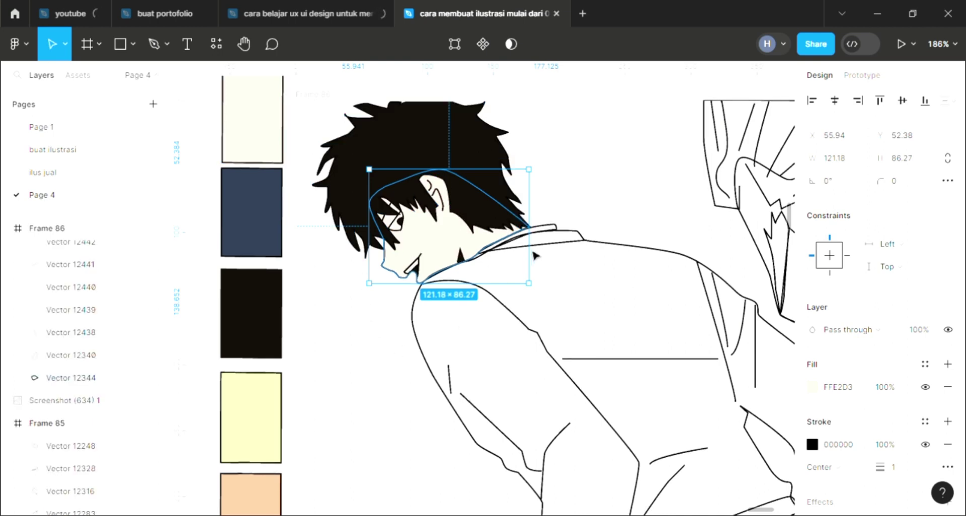
key(Escape)
key(Tab)
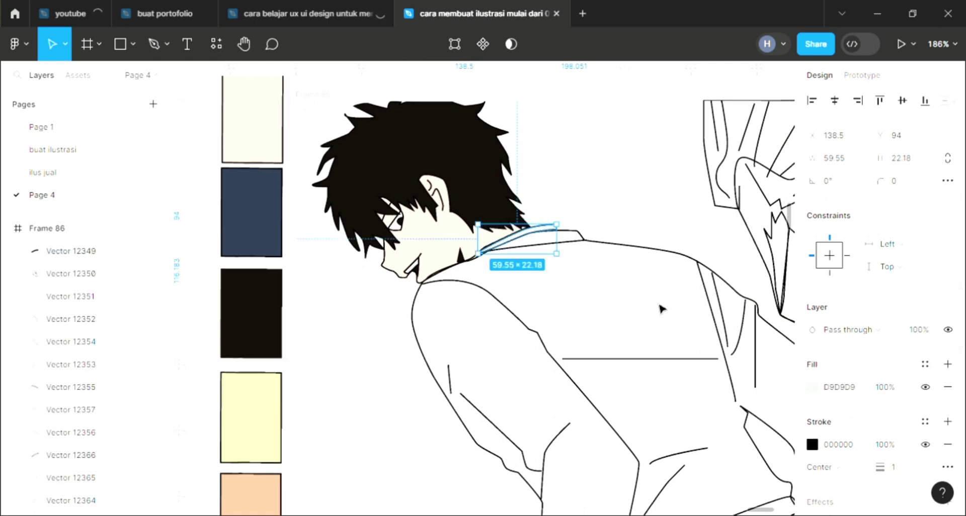
key(i)
click(599, 230)
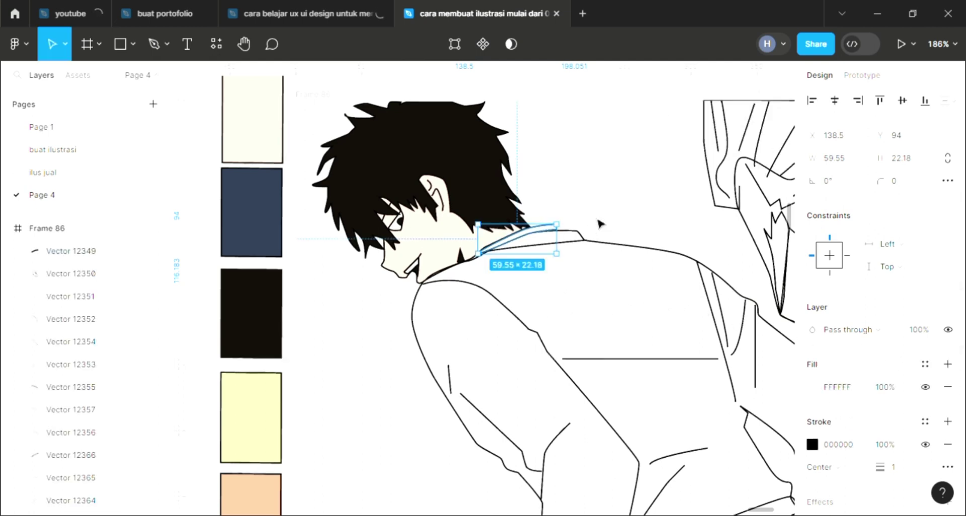
Fill the jacket body navy 2D394F and send it behind the line art
click(598, 250)
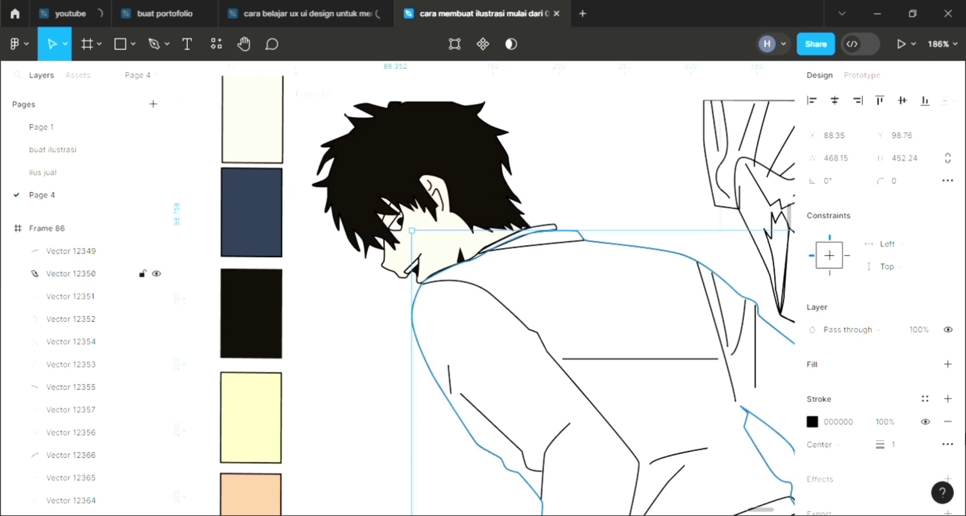
click(947, 364)
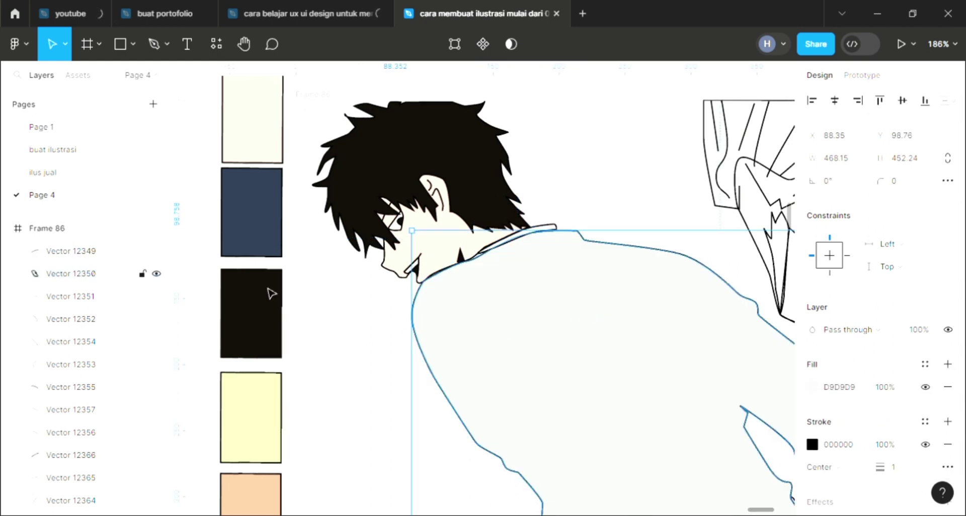
key(i)
click(265, 243)
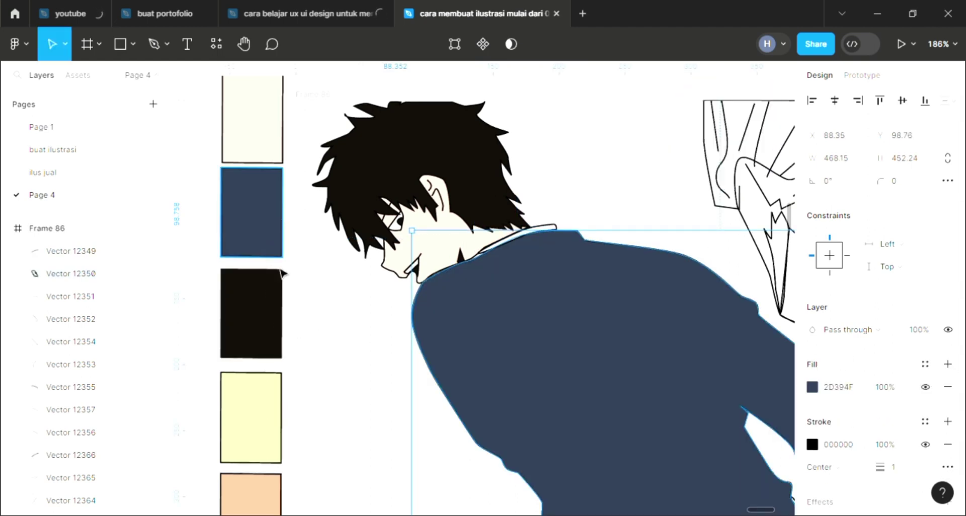
ctrl+scroll(282, 273, down, 3)
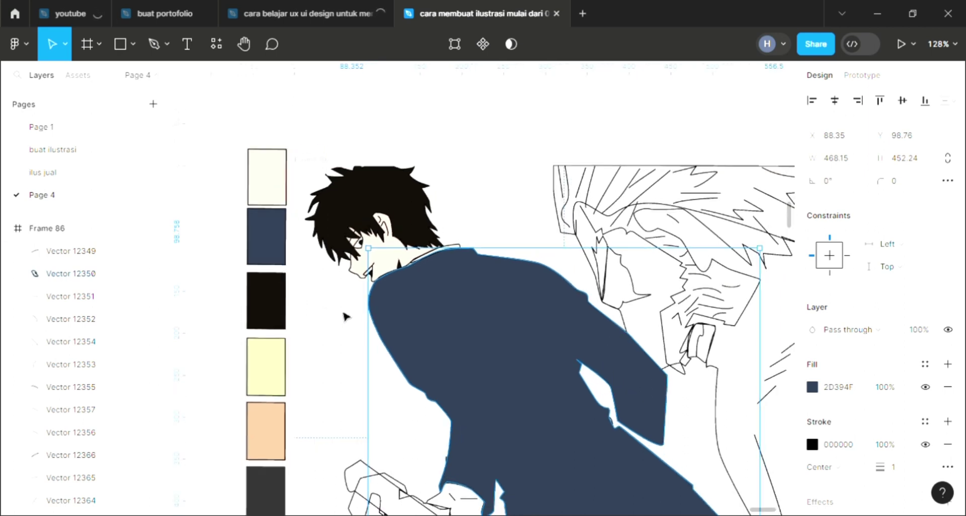
key(ctrl+shift+[)
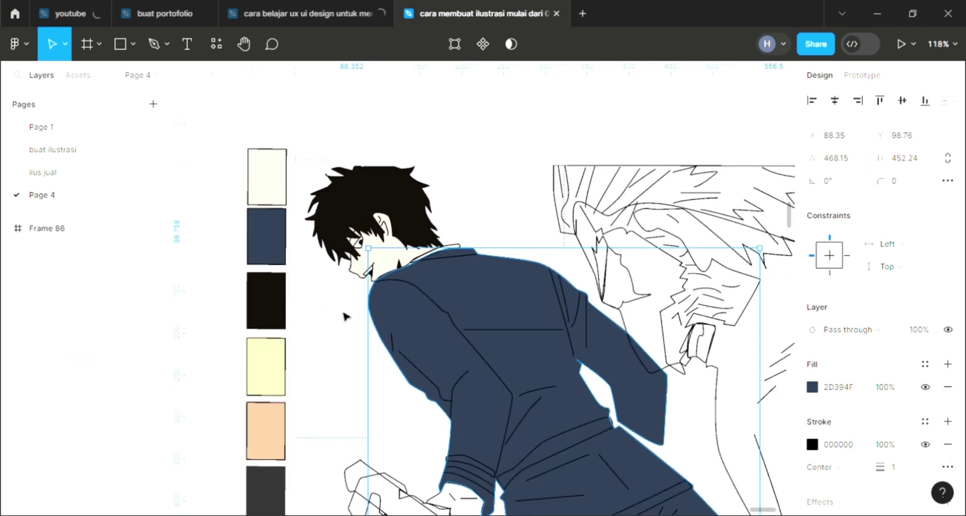
scroll(490, 322, down, 1)
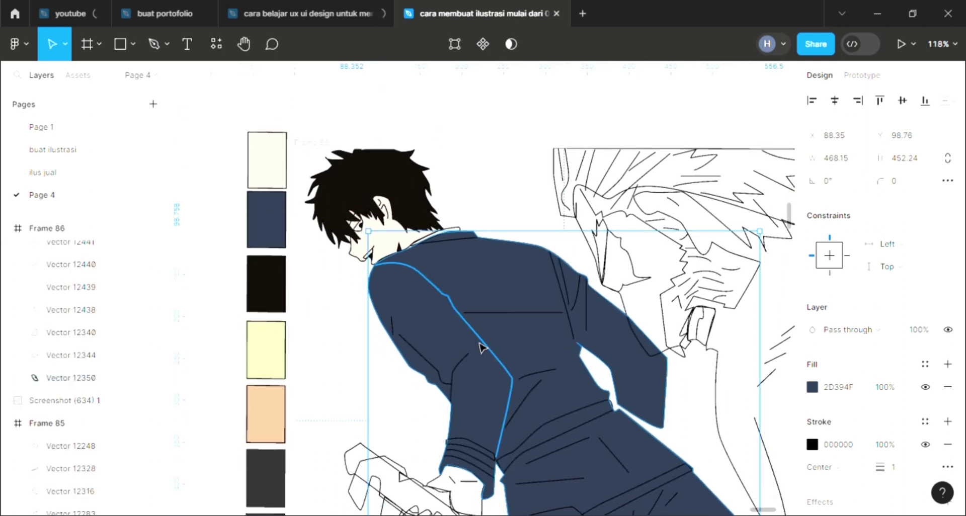
Add light fills to the trouser stripe and the sleeve cuff band
scroll(483, 347, down, 1)
scroll(480, 355, down, 2)
scroll(480, 355, down, 1)
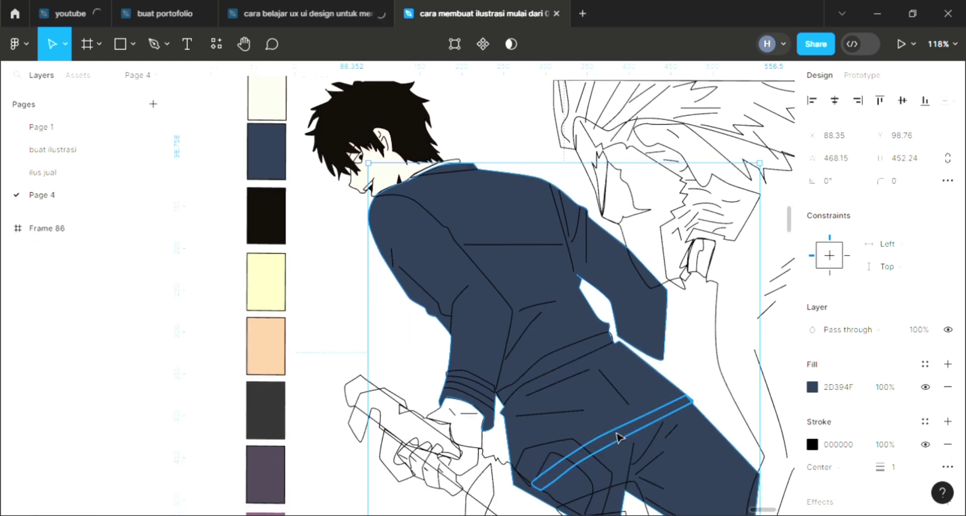
click(622, 440)
click(947, 365)
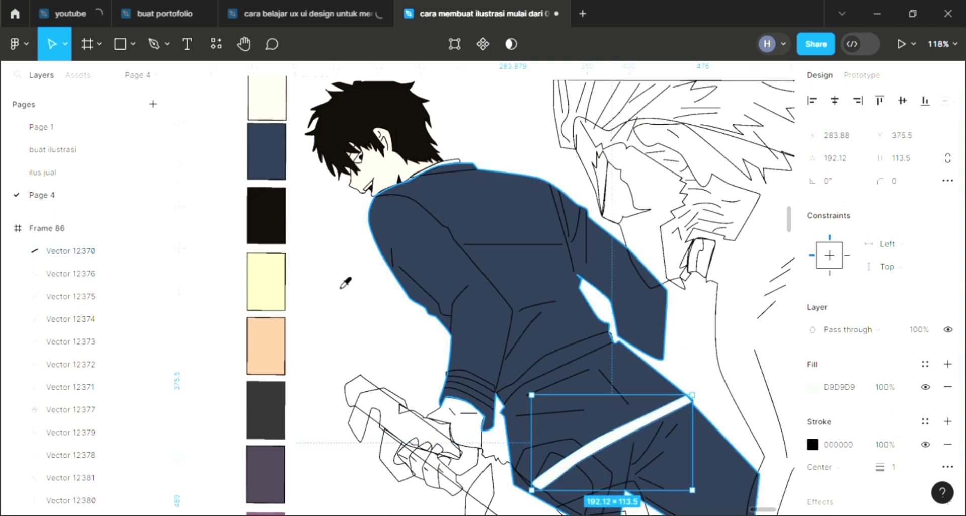
click(489, 387)
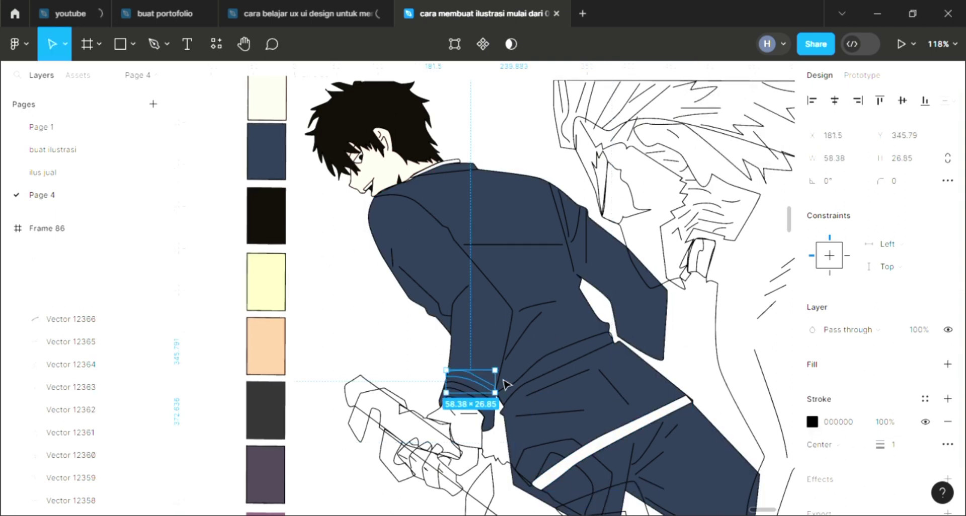
click(948, 364)
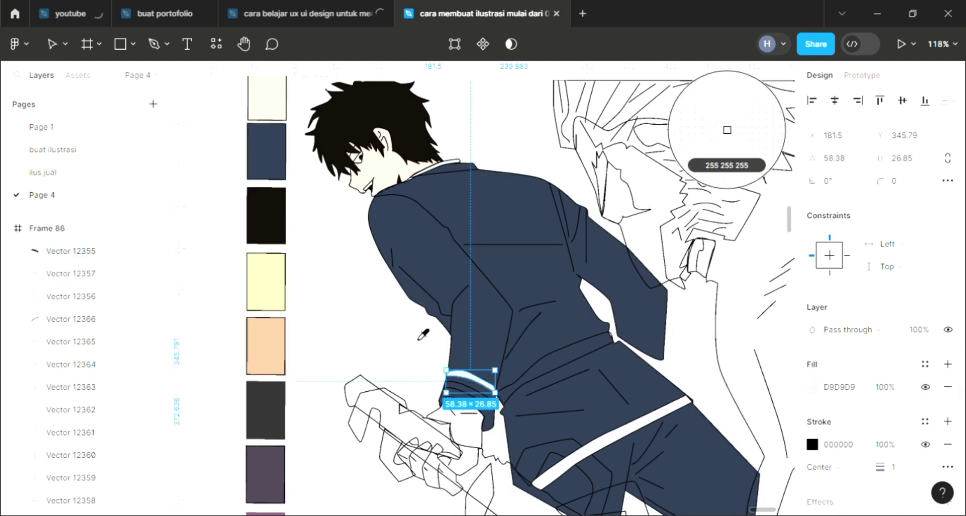
Colour the belt pale blue 81A0DB
click(594, 363)
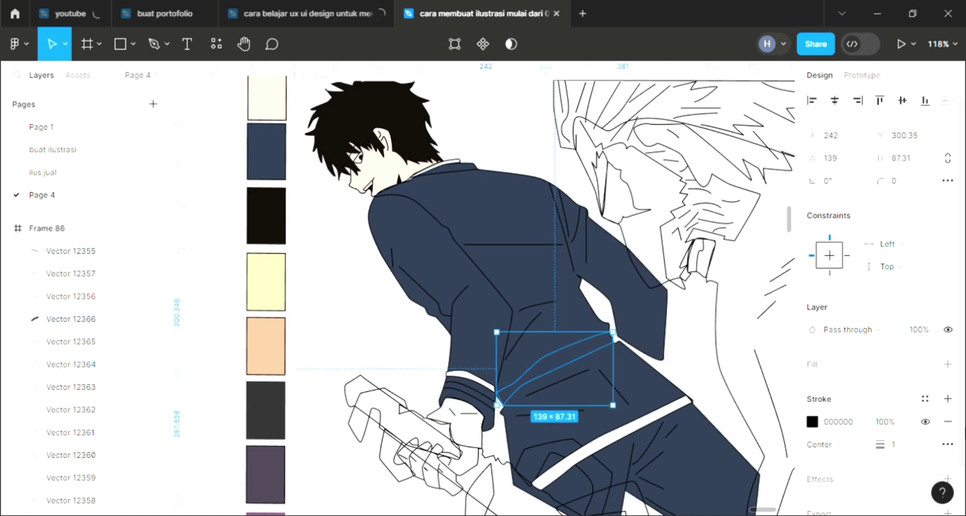
click(948, 365)
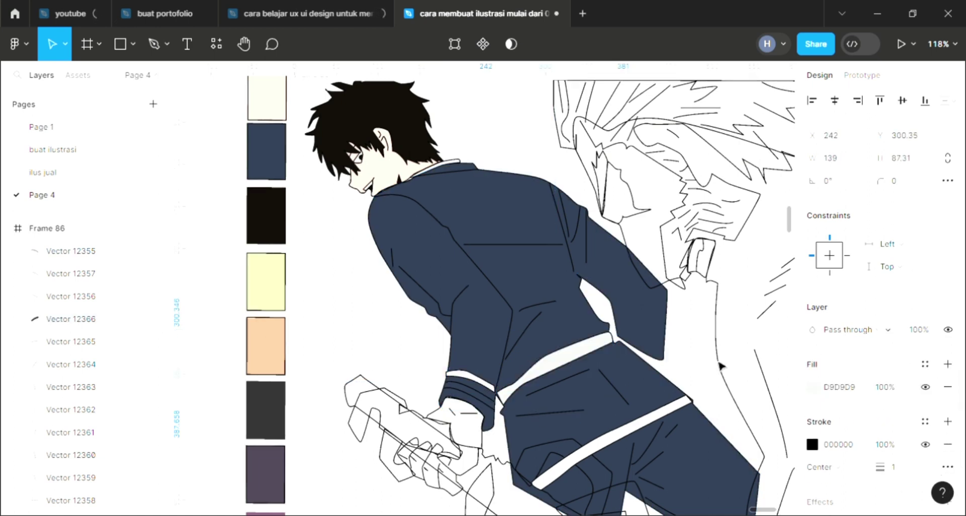
key(i)
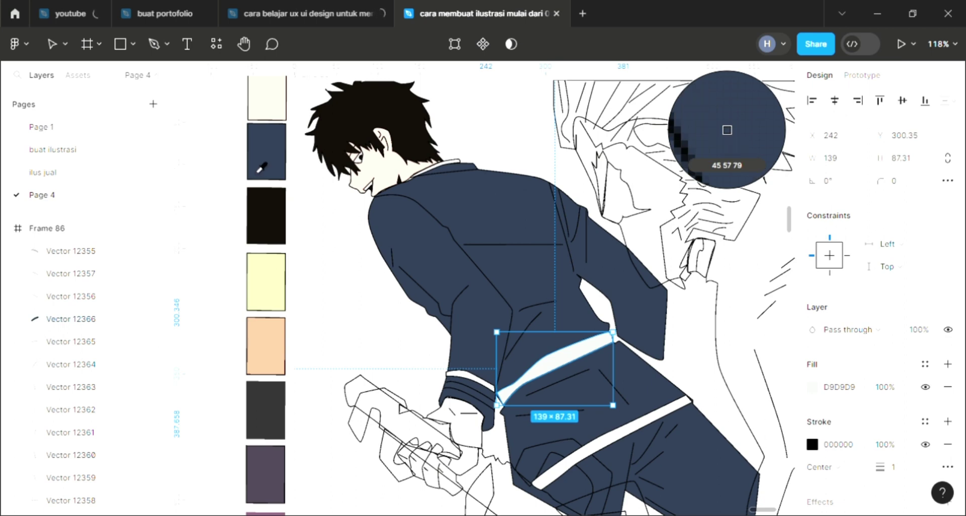
click(817, 397)
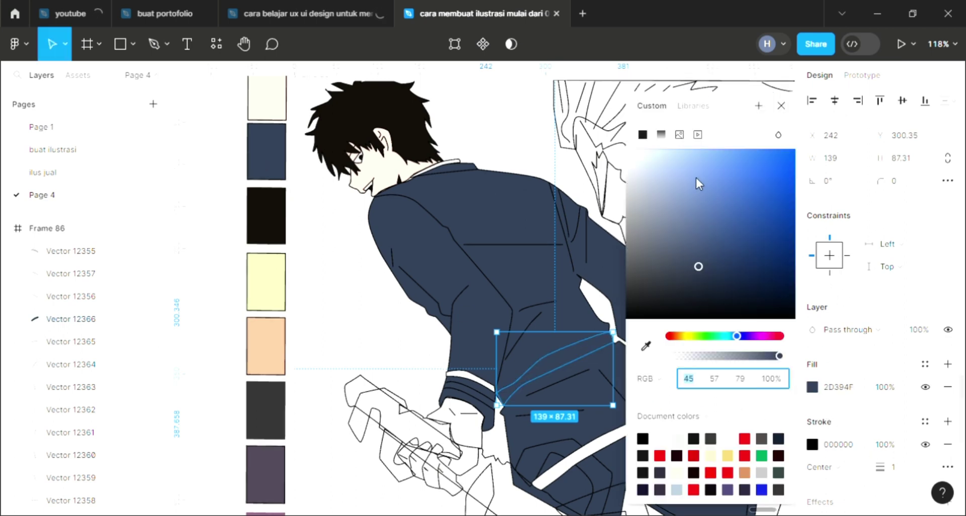
click(696, 177)
click(782, 105)
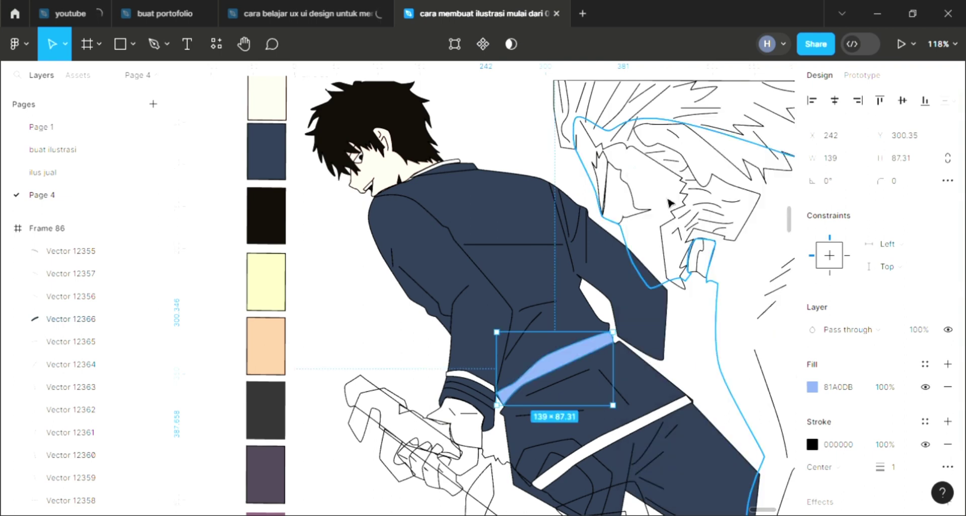
click(661, 362)
Reshape the jacket outline by pulling its corner beside the belt down-left
double_click(661, 364)
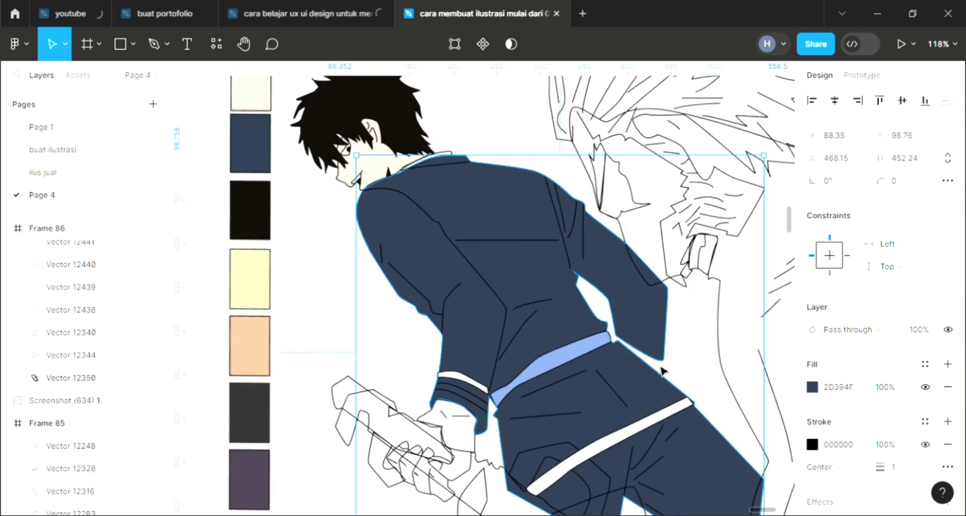
scroll(661, 367, up, 3)
scroll(662, 366, up, 2)
scroll(662, 364, down, 2)
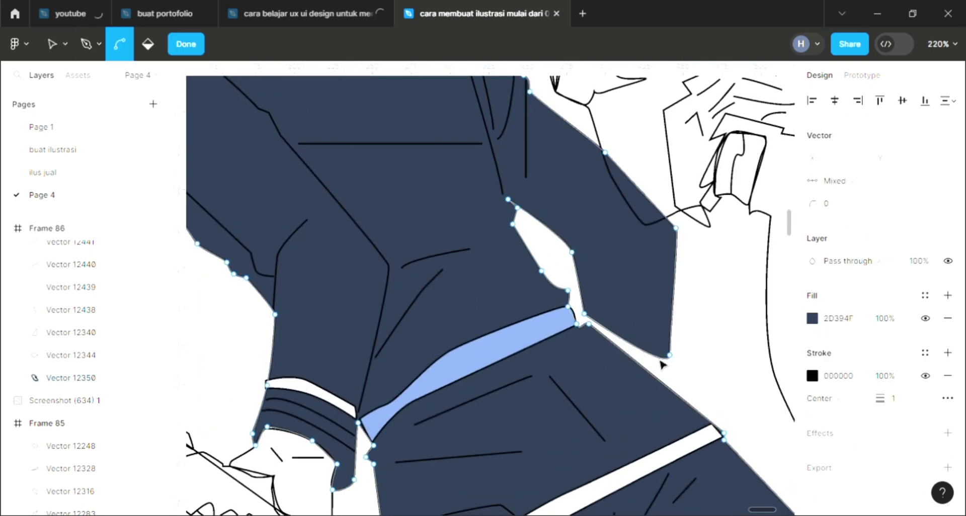
click(669, 342)
drag(670, 354, 661, 369)
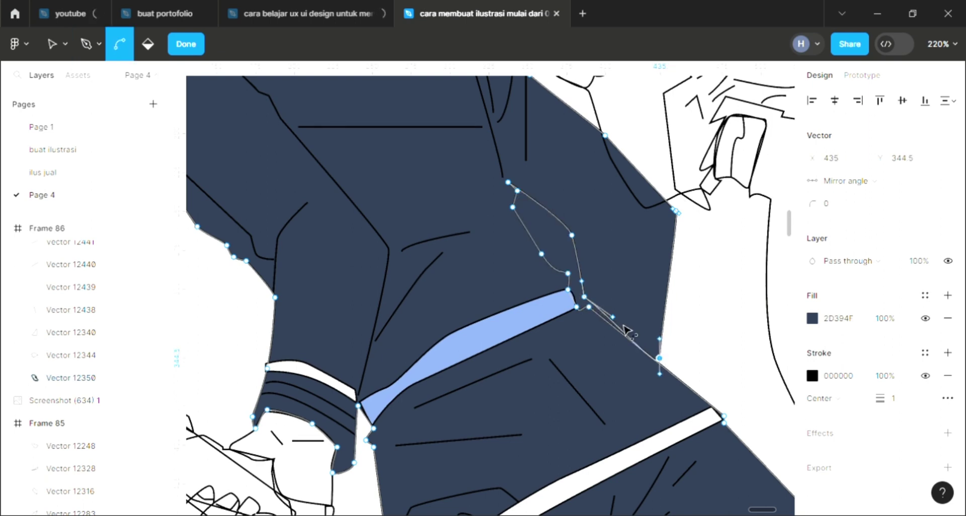
key(Escape)
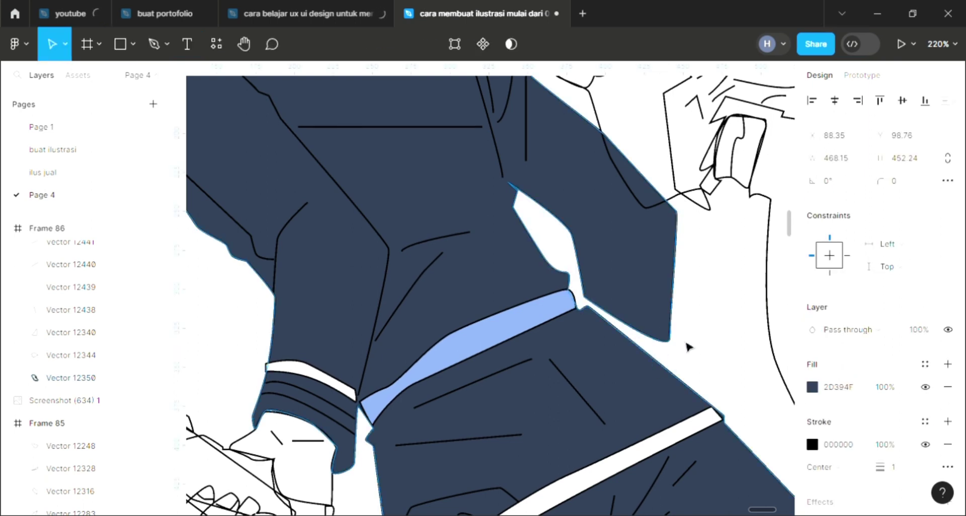
key(Escape)
scroll(689, 347, down, 4)
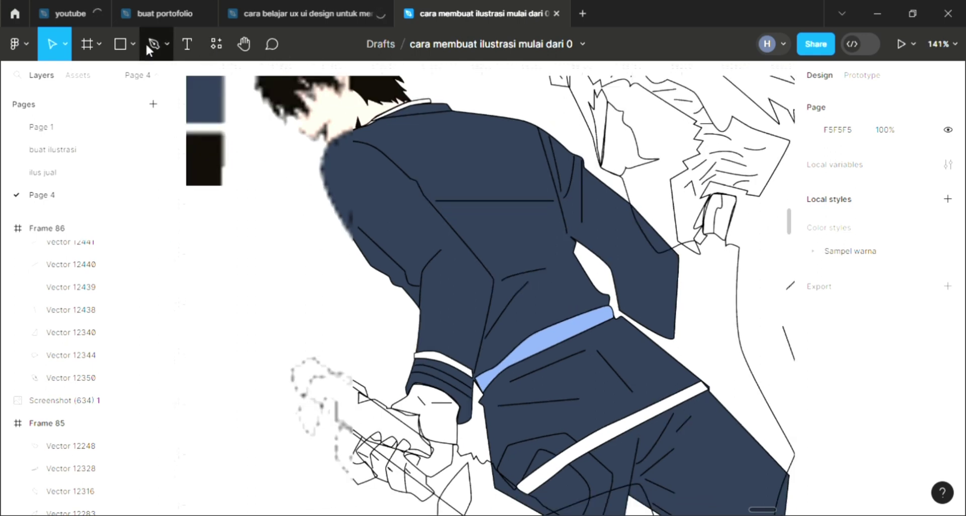
Draw a closed patch shape with the Pen tool below the belt's right end
click(153, 45)
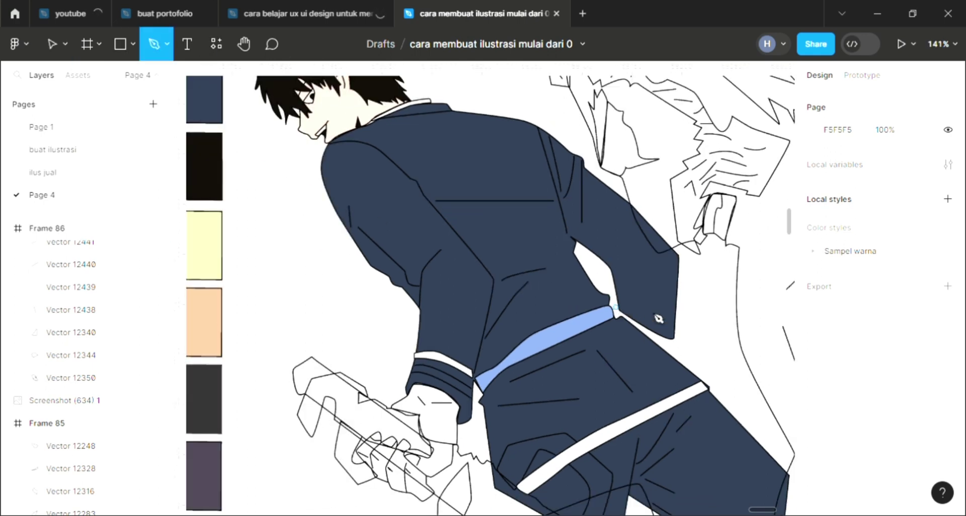
scroll(658, 319, up, 3)
scroll(658, 315, up, 3)
scroll(629, 320, up, 2)
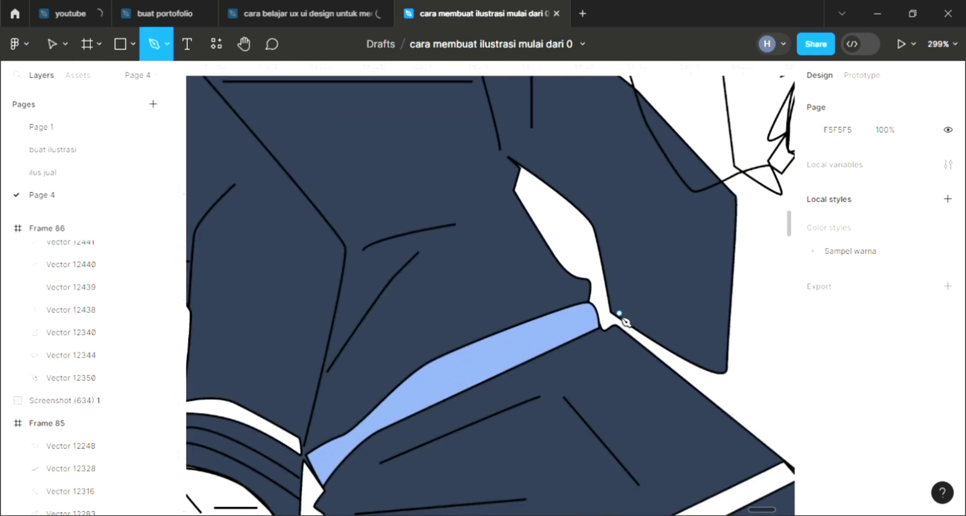
click(614, 308)
click(724, 358)
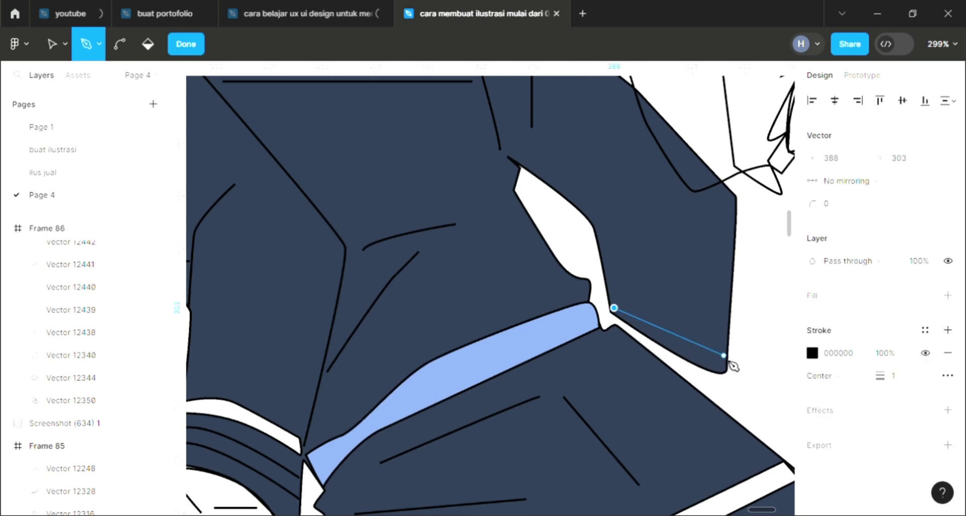
click(725, 424)
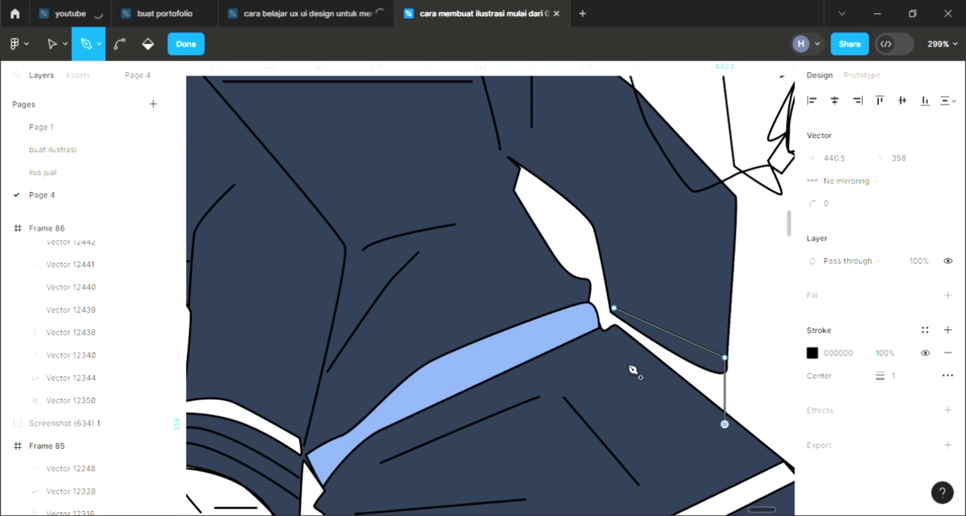
click(608, 345)
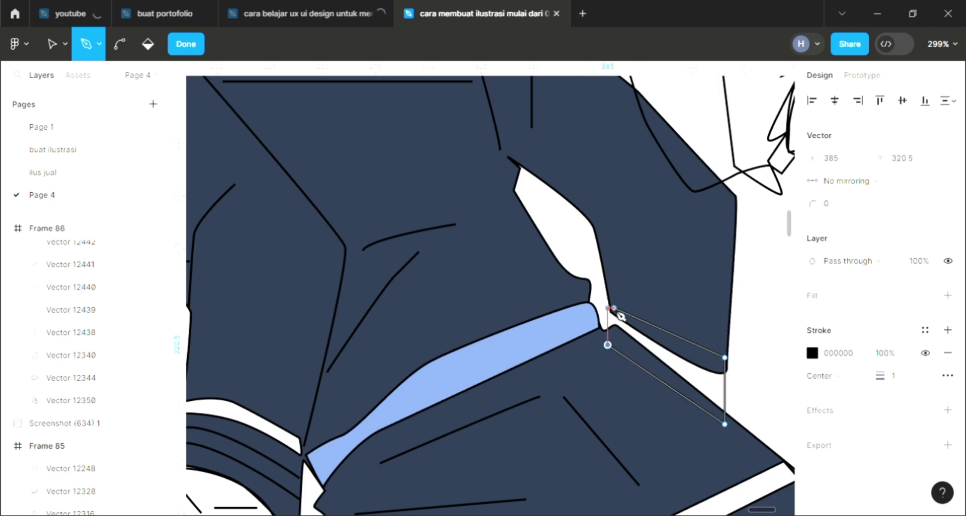
click(614, 308)
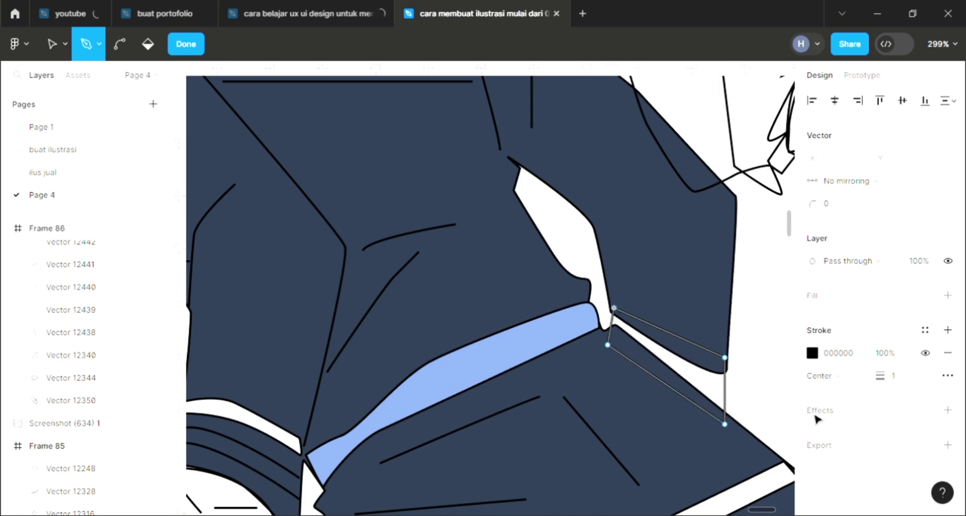
key(Escape)
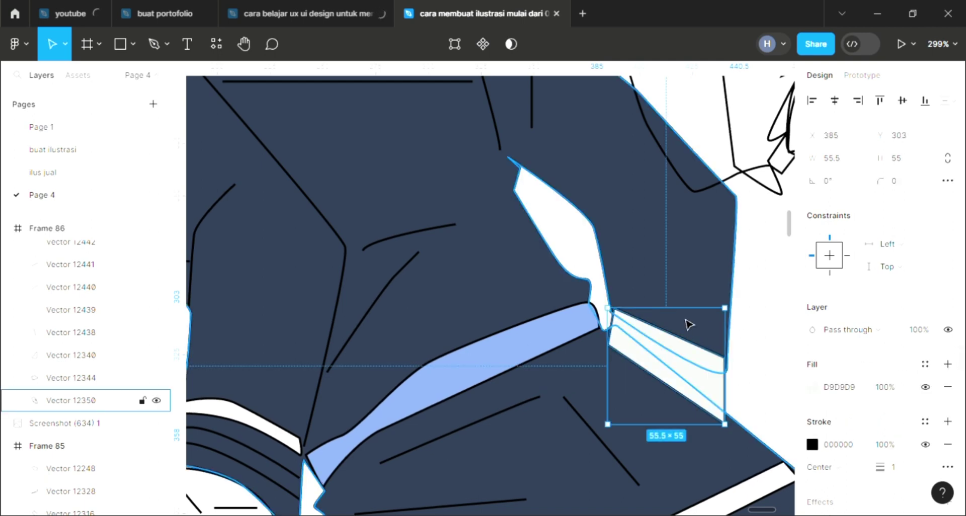
Fill the patch with the jacket navy and send it behind the fold lines
key(i)
click(709, 289)
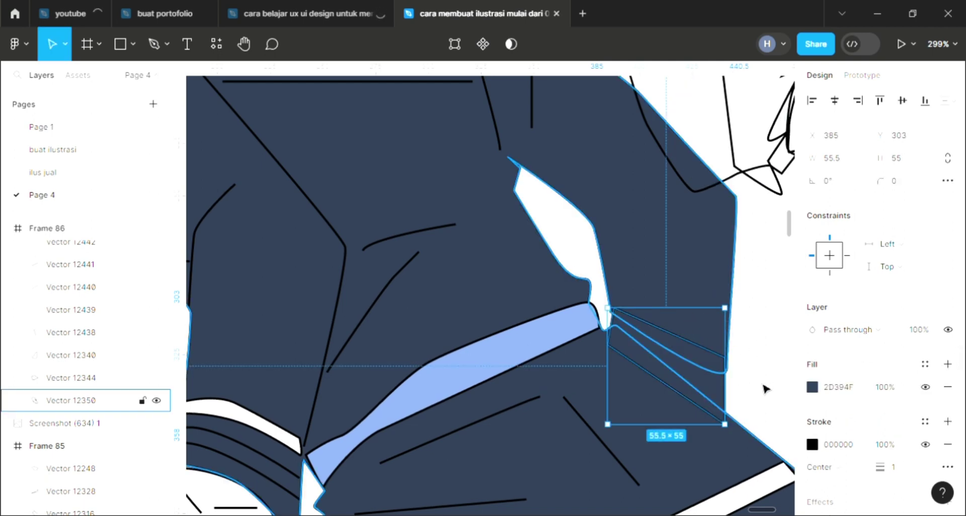
key(Escape)
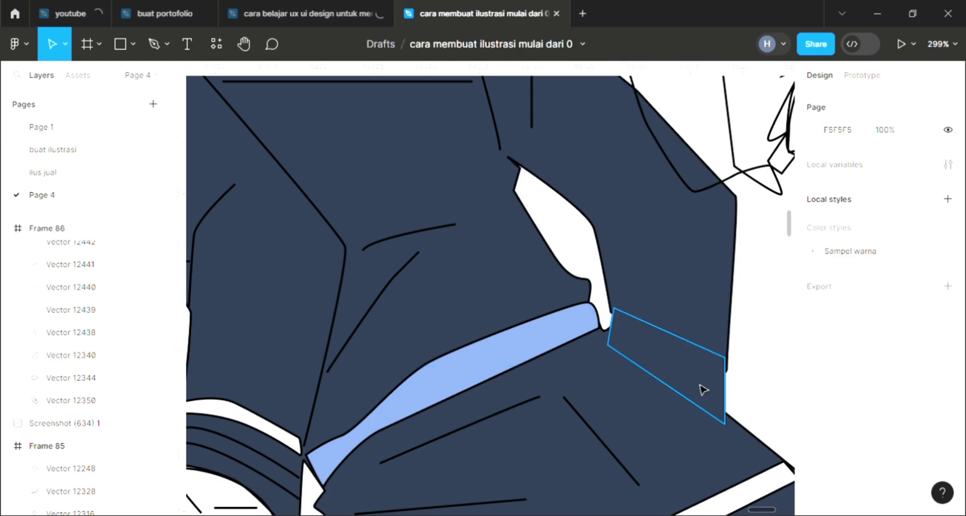
click(704, 390)
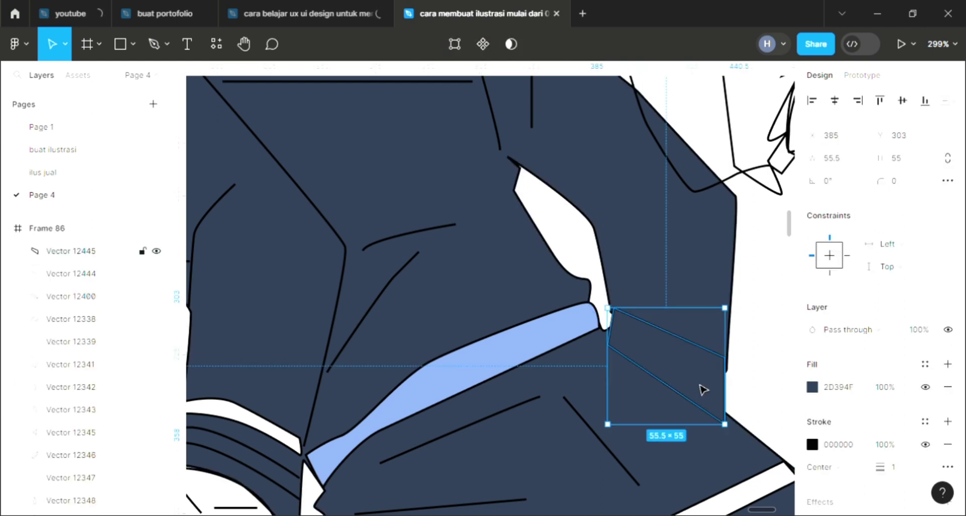
key(bracketleft)
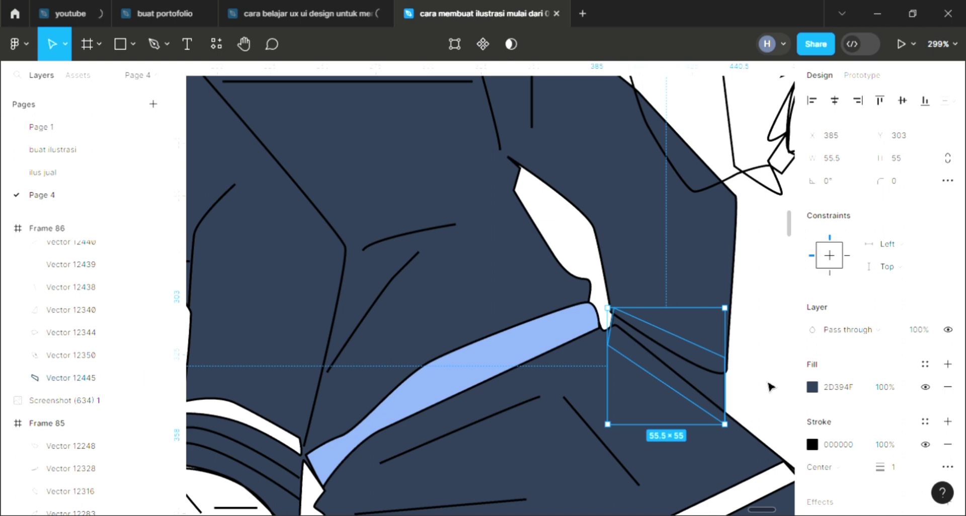
key(Escape)
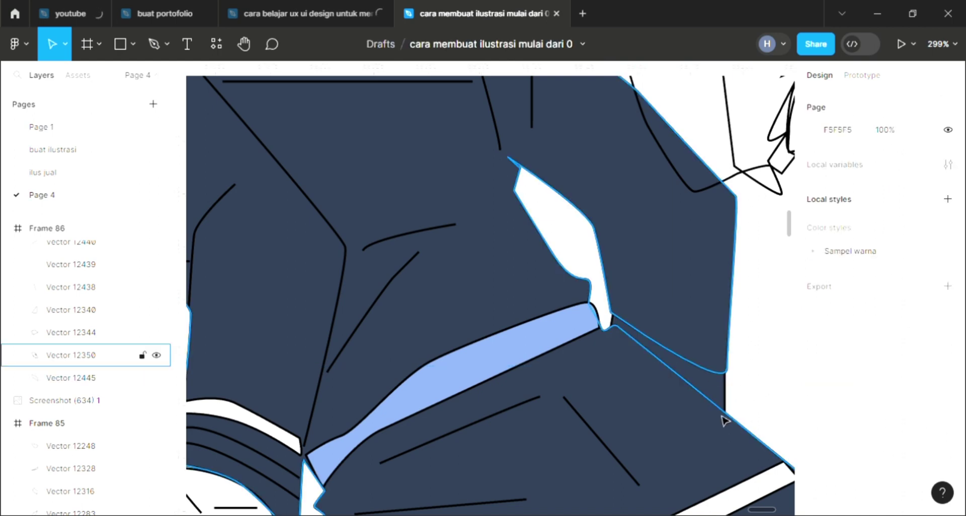
Try a white fill on the patch, then revert it to navy
scroll(723, 454, down, 1)
scroll(757, 367, down, 1)
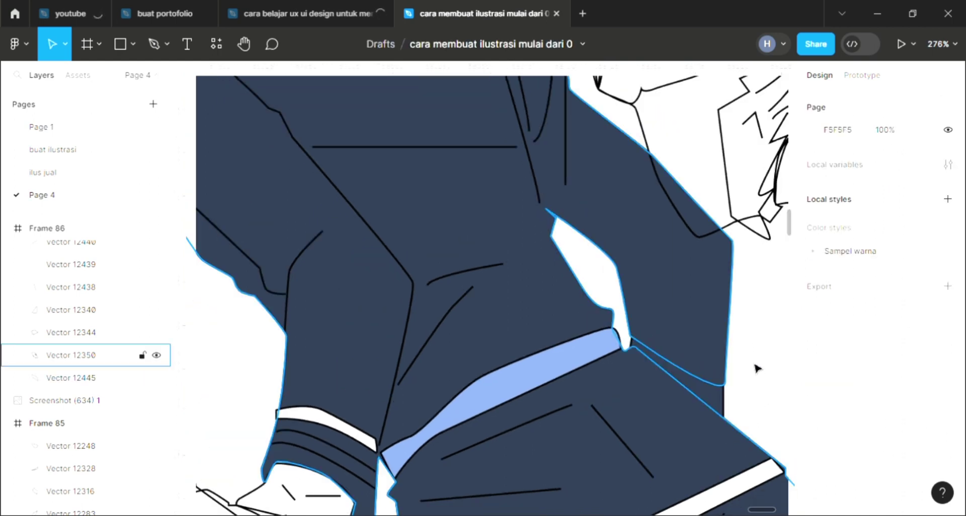
scroll(756, 368, down, 1)
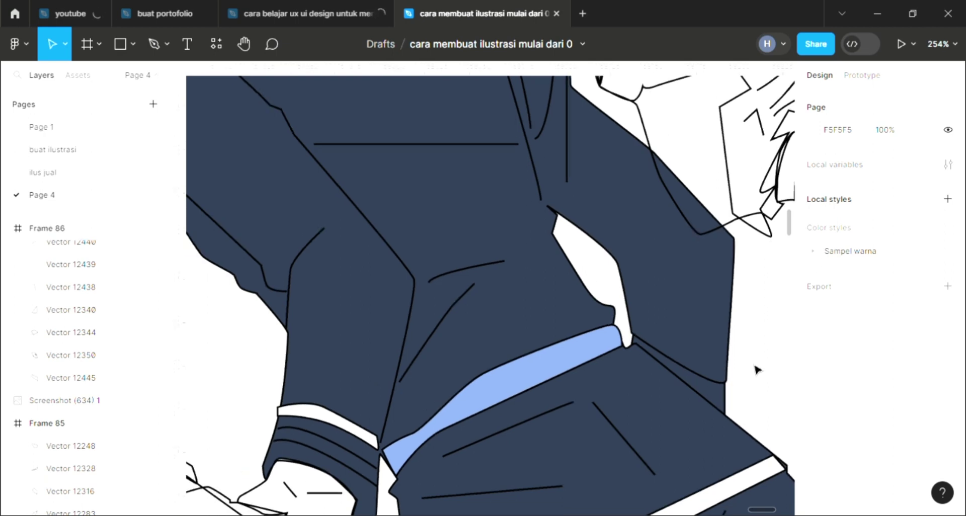
scroll(757, 369, down, 1)
scroll(757, 370, down, 2)
scroll(757, 370, down, 1)
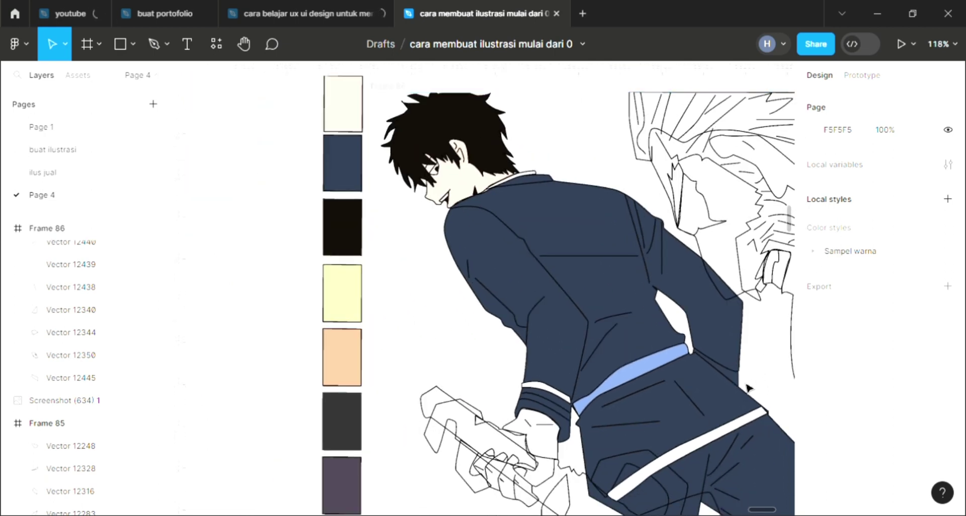
click(742, 388)
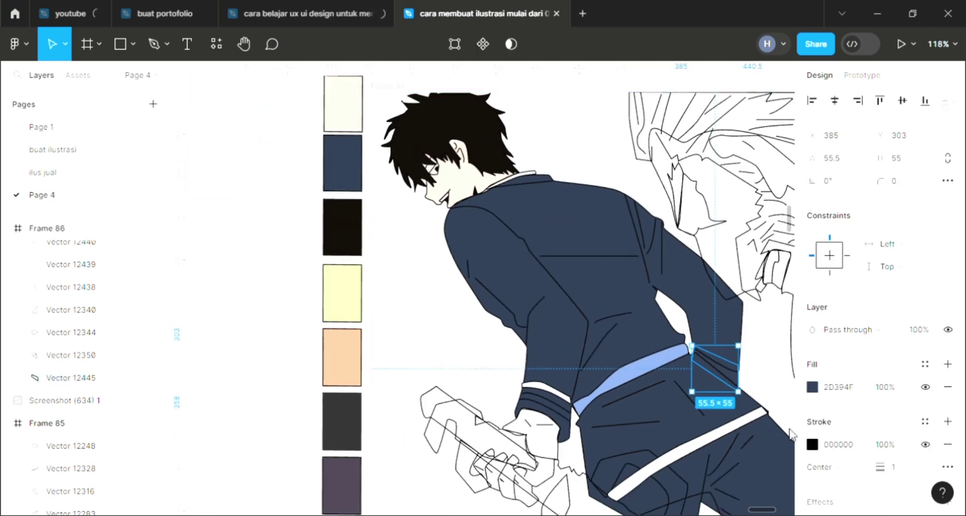
key(i)
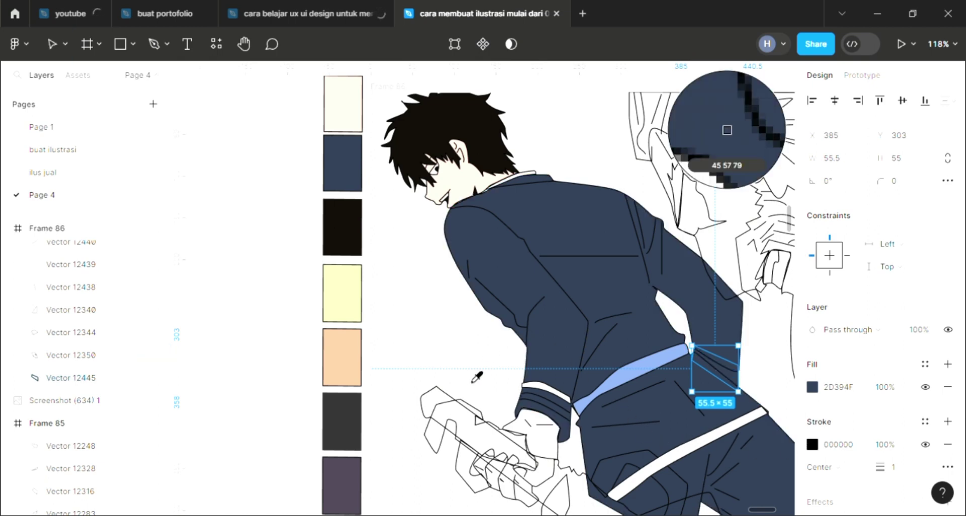
click(442, 348)
key(Escape)
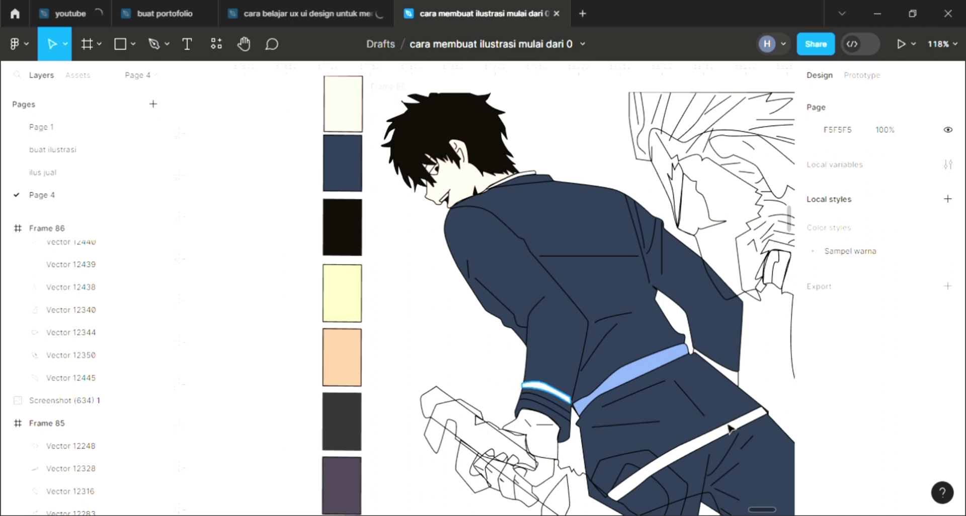
scroll(576, 331, right, 1)
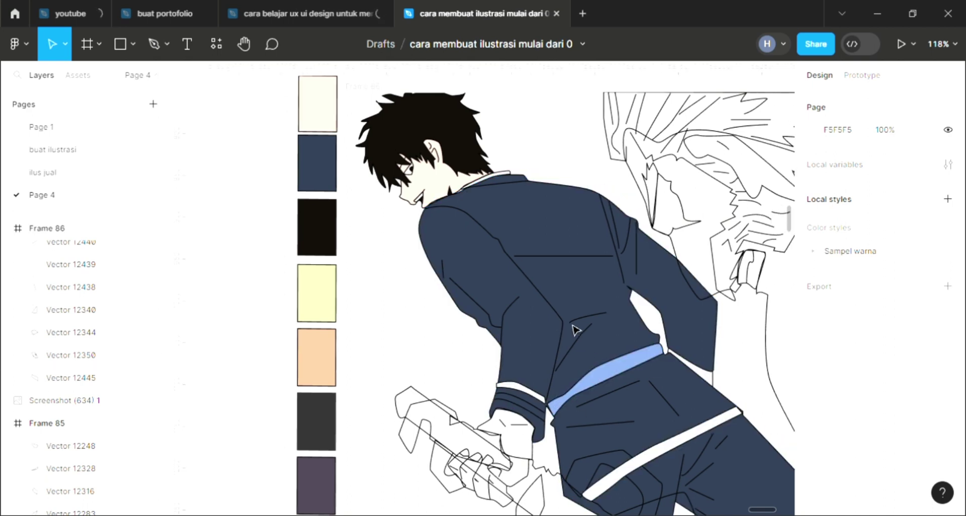
scroll(576, 330, right, 1)
scroll(576, 330, right, 1)
scroll(576, 331, right, 2)
scroll(576, 332, down, 2)
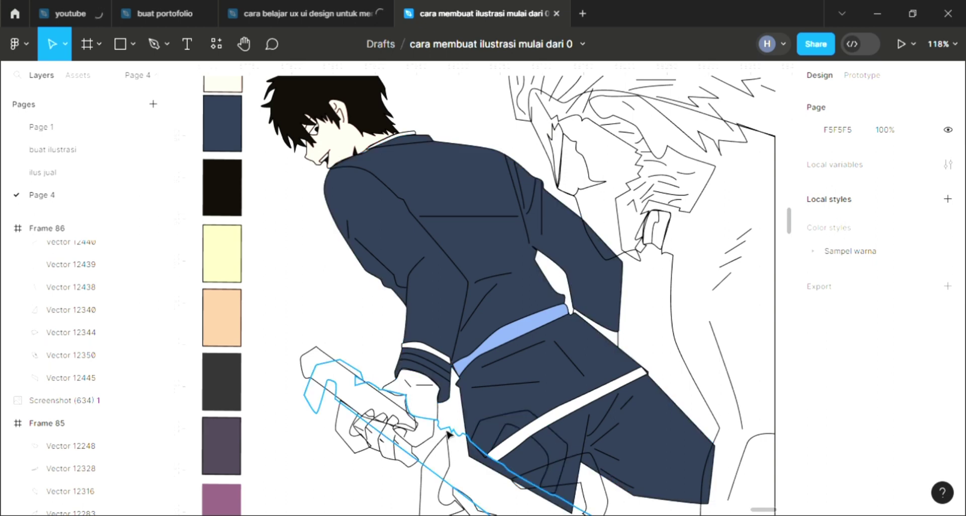
scroll(442, 428, down, 2)
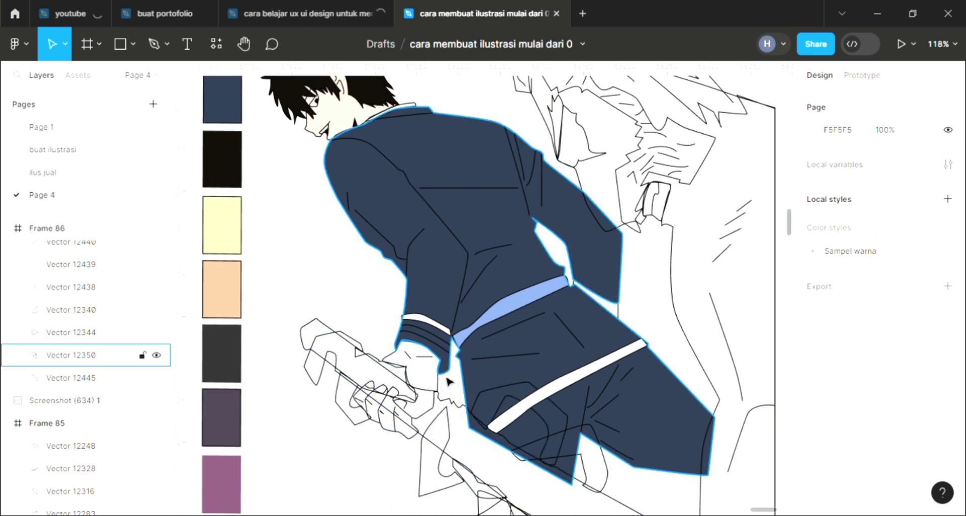
Fill the sword-gripping hand with skin tone FFE2D3 and move it below its line work
click(448, 381)
click(444, 385)
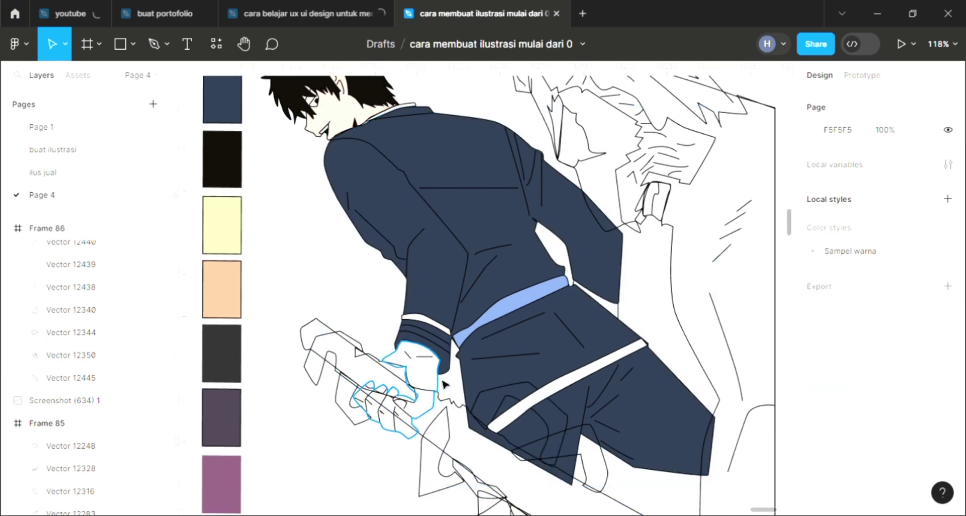
click(444, 385)
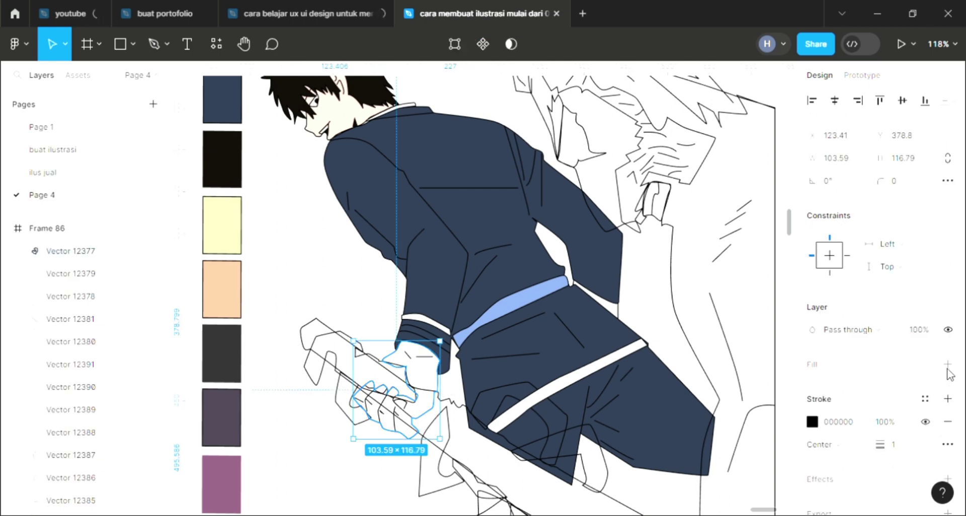
scroll(264, 280, up, 3)
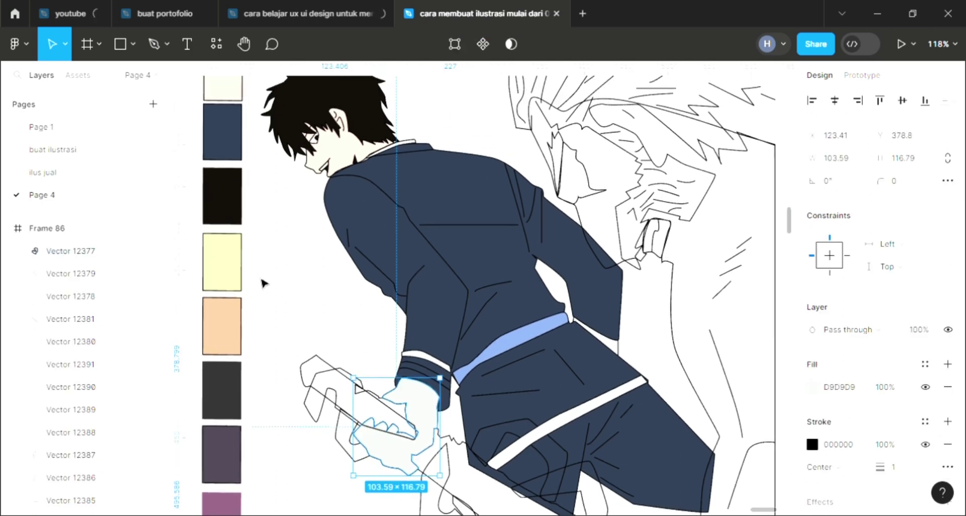
scroll(267, 279, up, 2)
key(i)
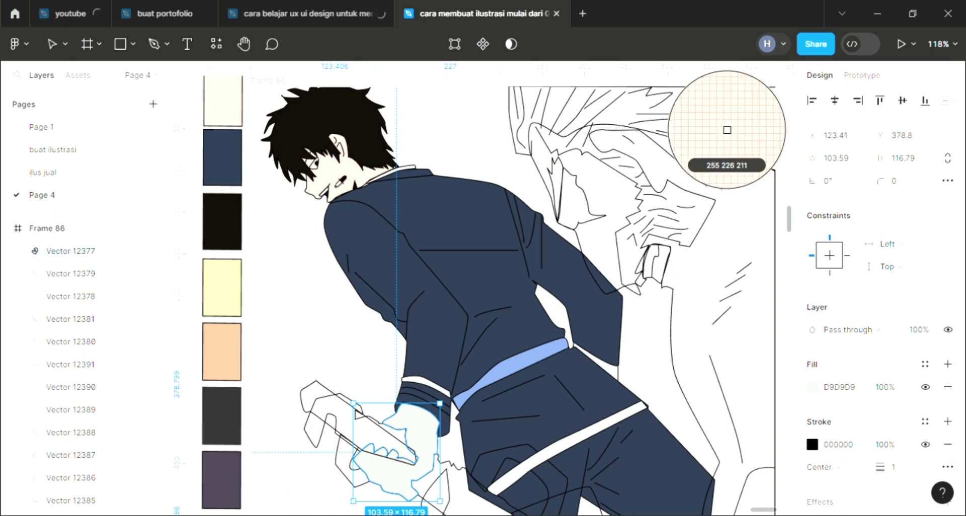
click(400, 287)
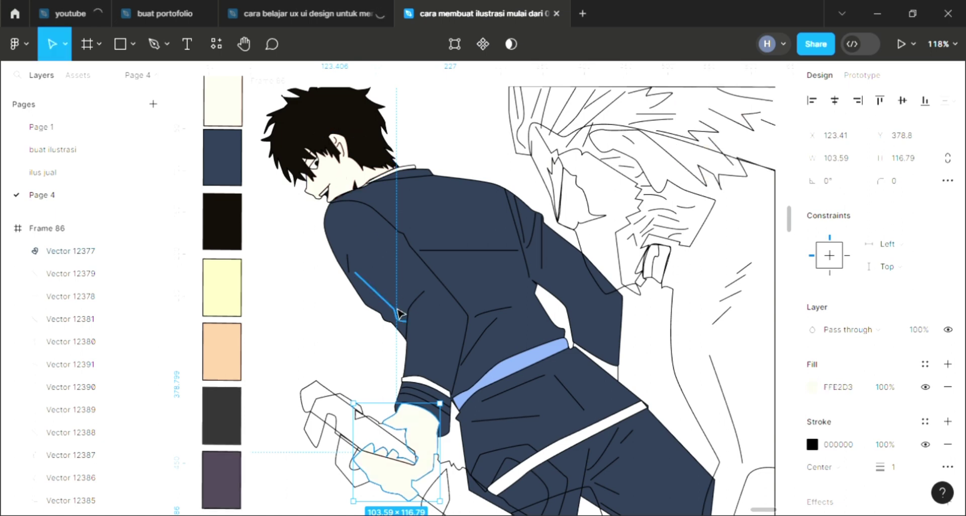
key(ctrl+bracketleft)
key(ctrl+bracketleft)
key(ctrl+bracketleft)
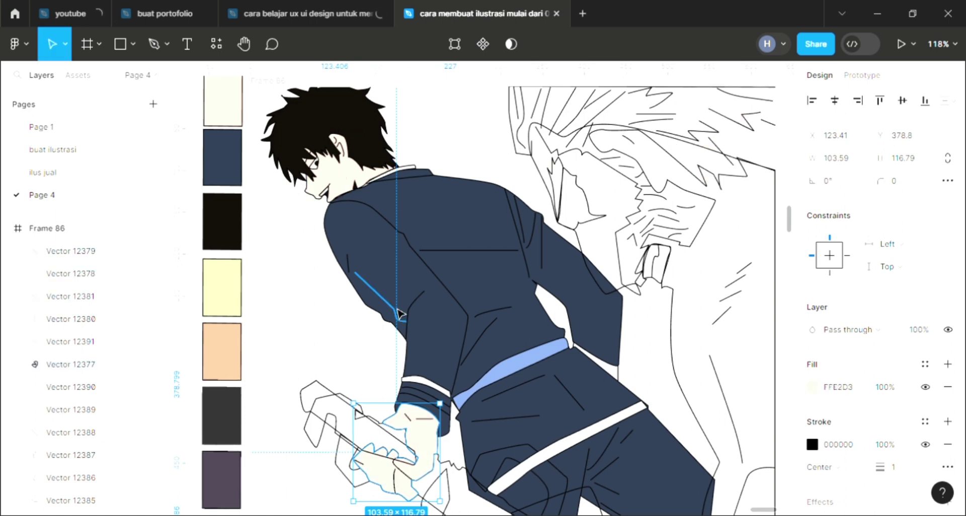
key(ctrl+bracketleft)
key(ctrl+bracketleft)
key(ctrl+bracketleft)
key(ctrl+bracketleft)
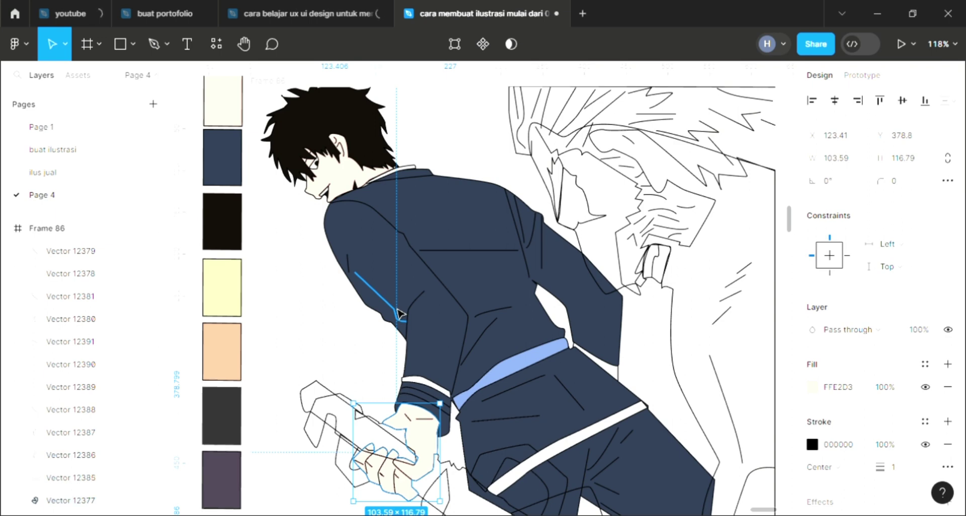
key(ctrl+bracketleft)
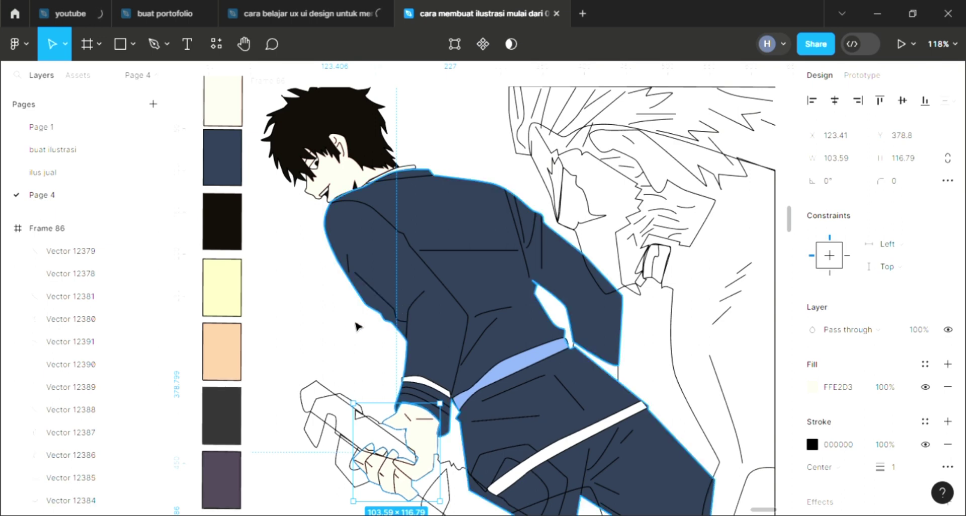
click(346, 332)
scroll(366, 341, down, 3)
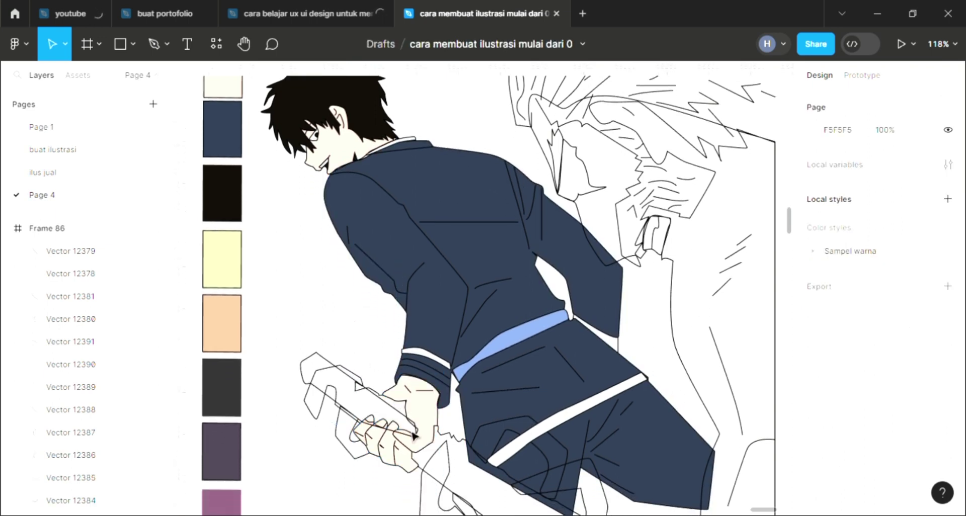
Recolour the small shape by the sword hilt from peach EFB993 to brown A66F49
click(346, 408)
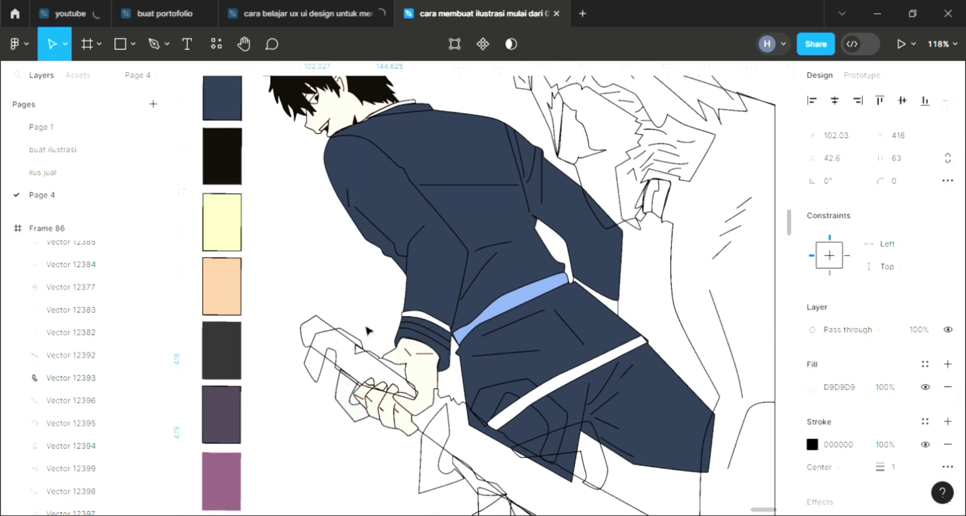
key(i)
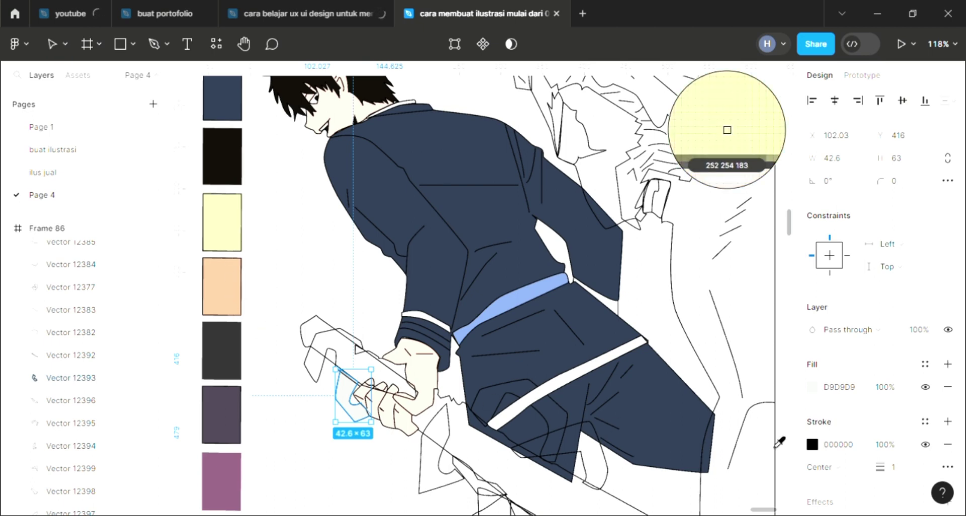
click(859, 418)
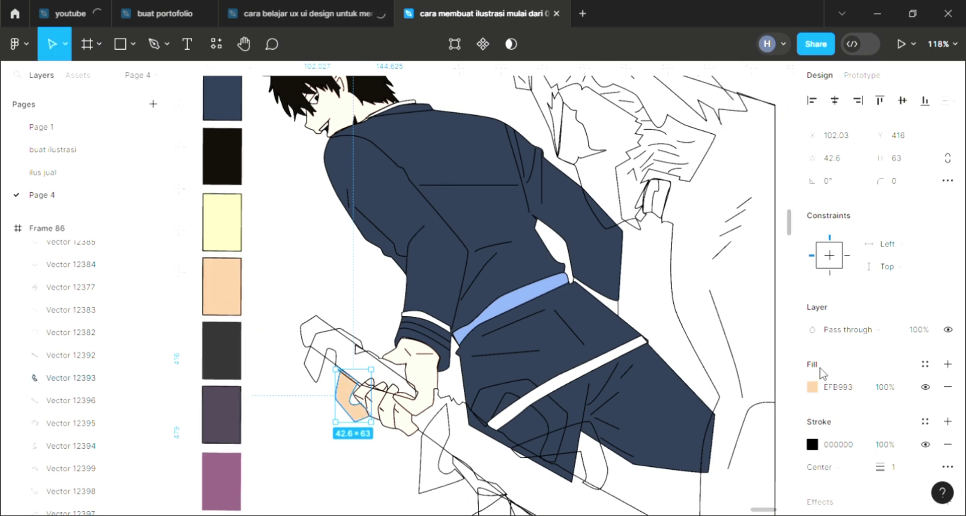
click(822, 390)
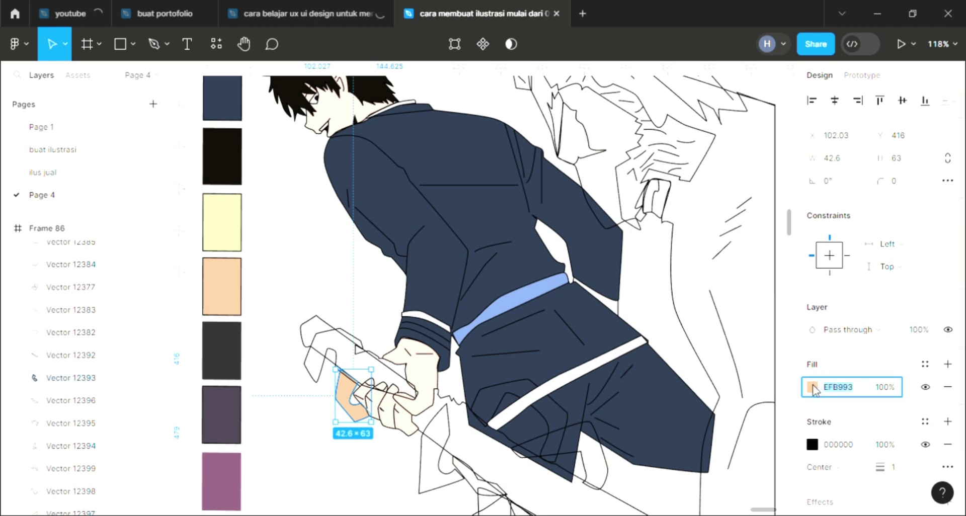
click(812, 386)
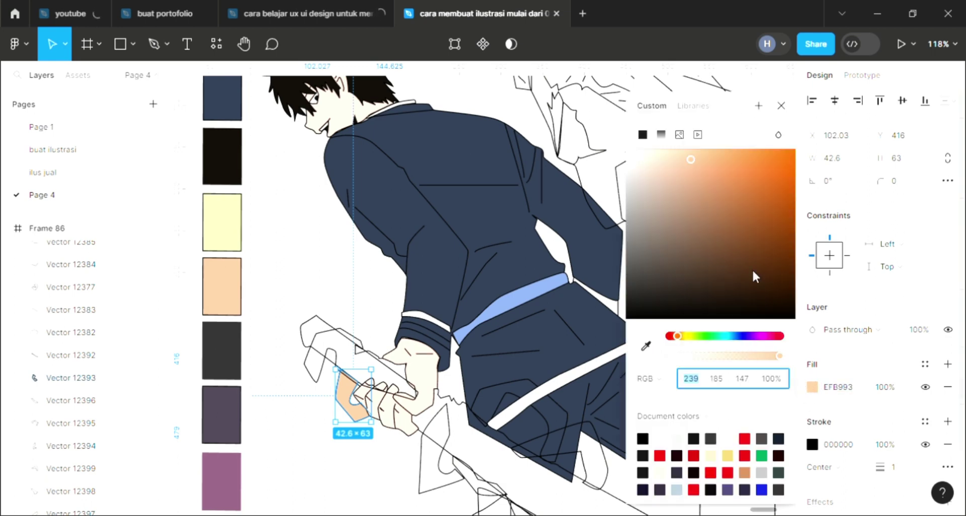
click(720, 209)
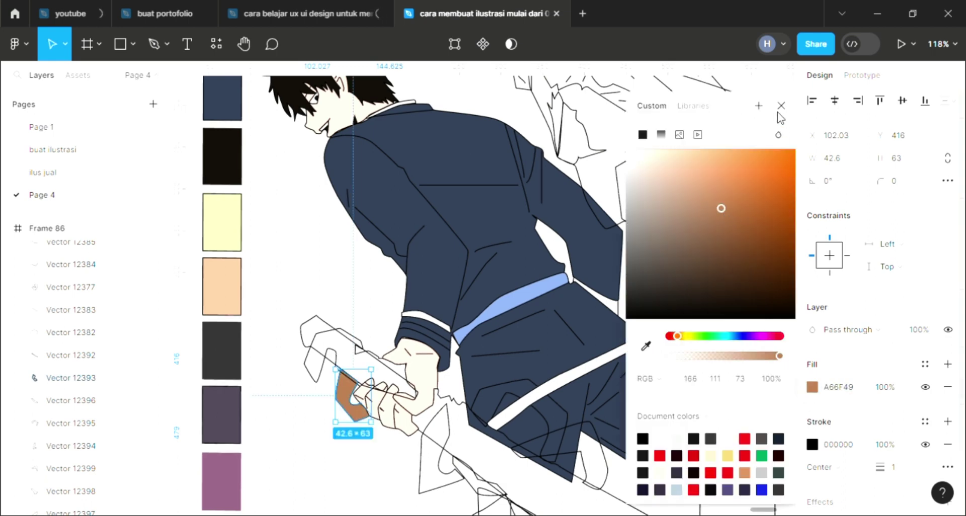
key(Escape)
scroll(347, 383, up, 2)
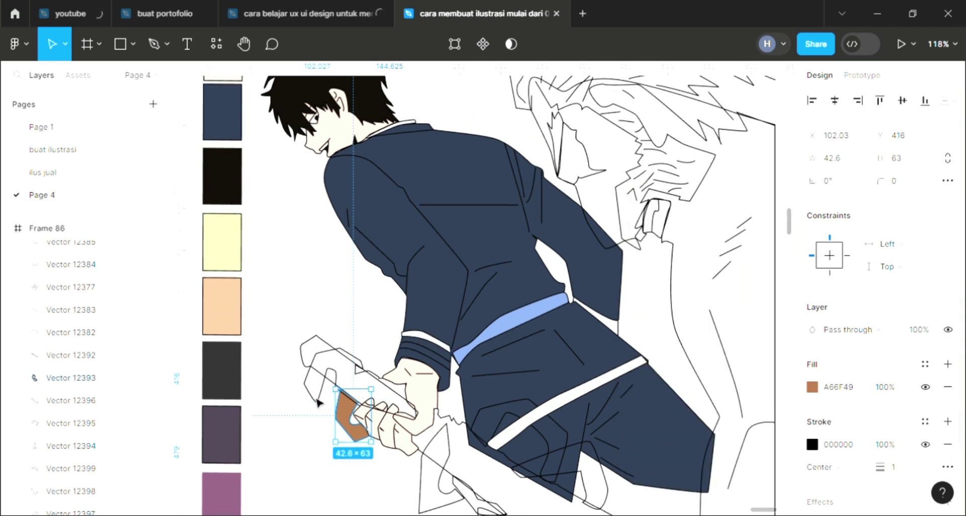
Fill the sword blade with the grip's brown A66F48 using the eyedropper
click(317, 403)
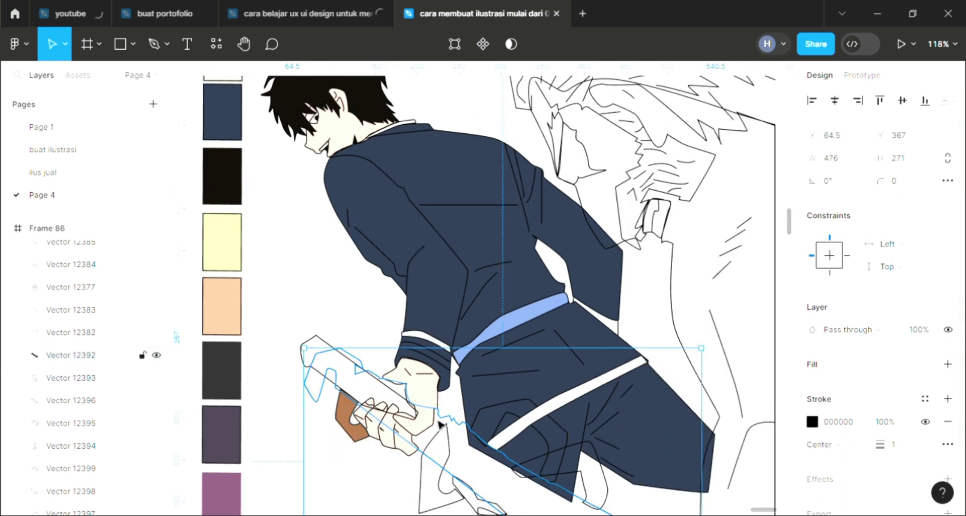
click(948, 365)
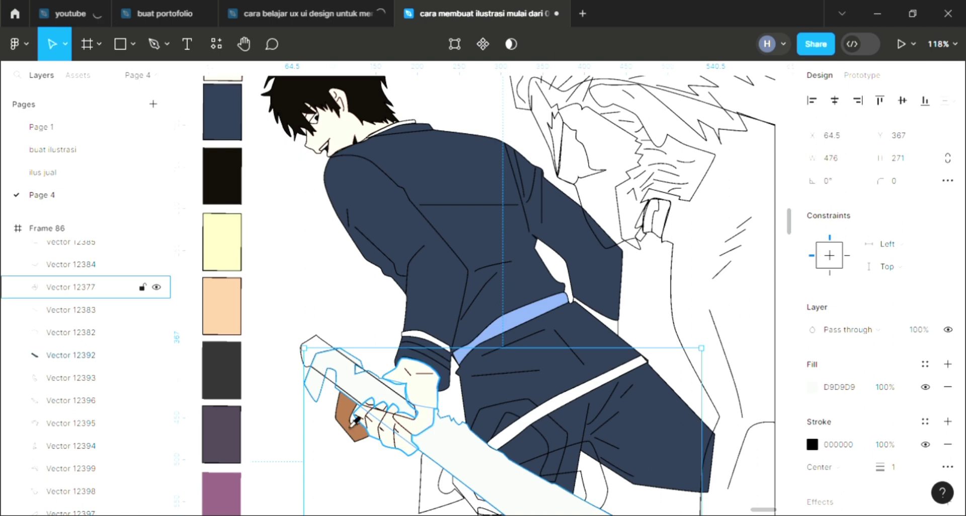
key(i)
click(352, 417)
scroll(355, 420, down, 2)
scroll(362, 424, down, 2)
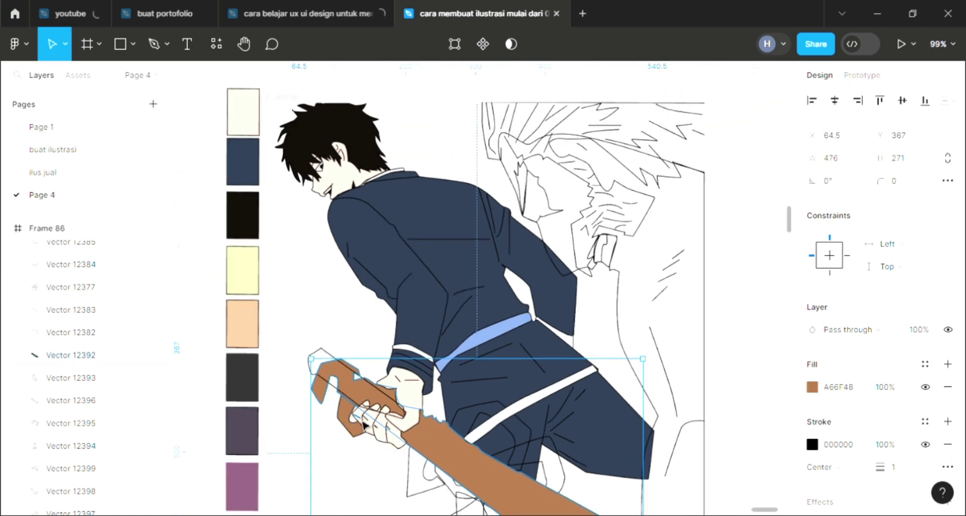
scroll(423, 500, down, 2)
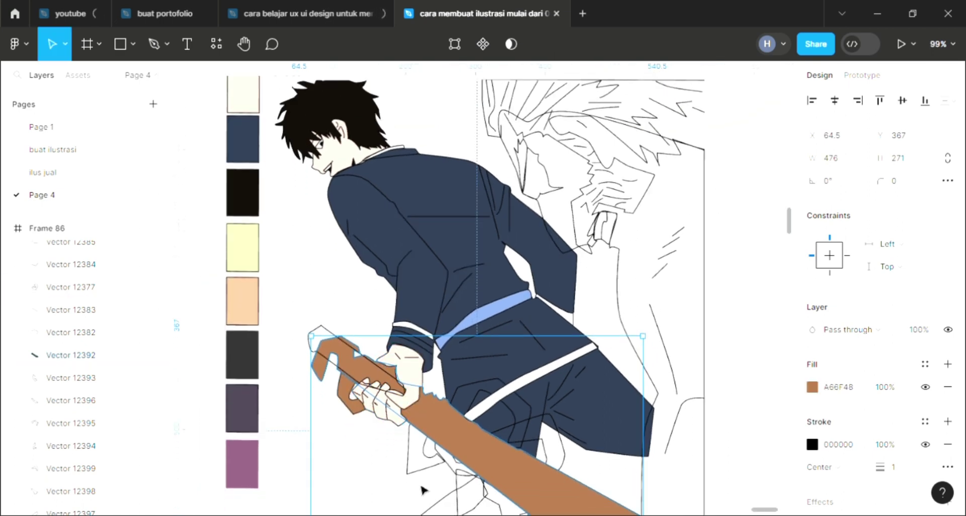
click(420, 490)
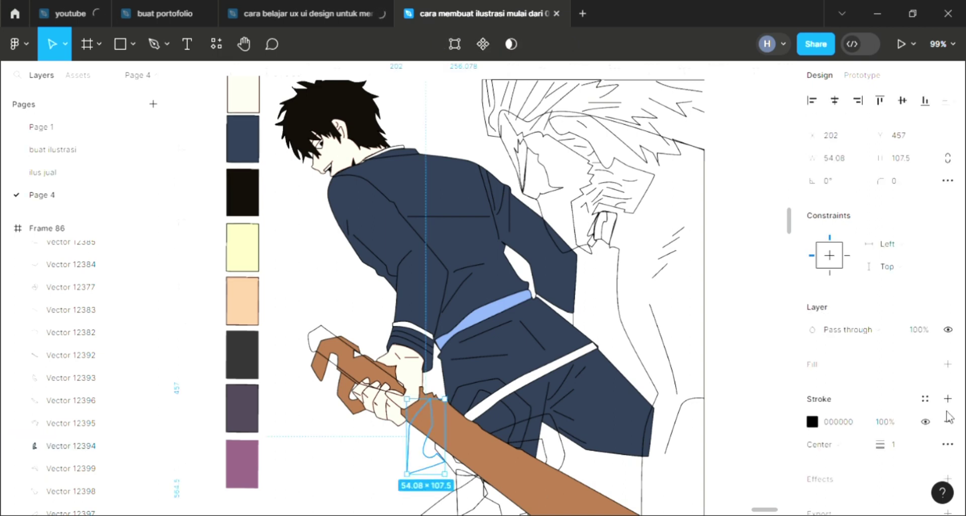
Fill the guard piece below the hand and the curved piece over the trousers with the same brown
click(948, 364)
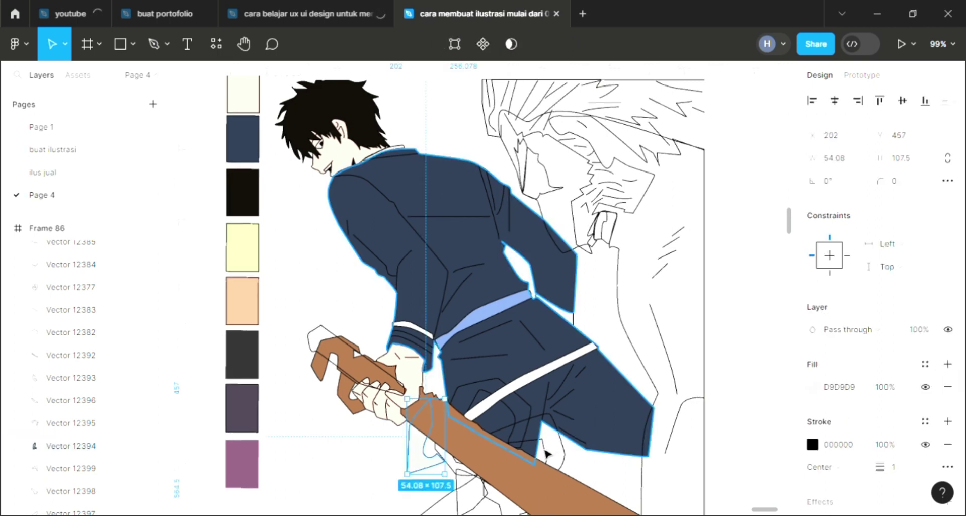
key(i)
click(513, 474)
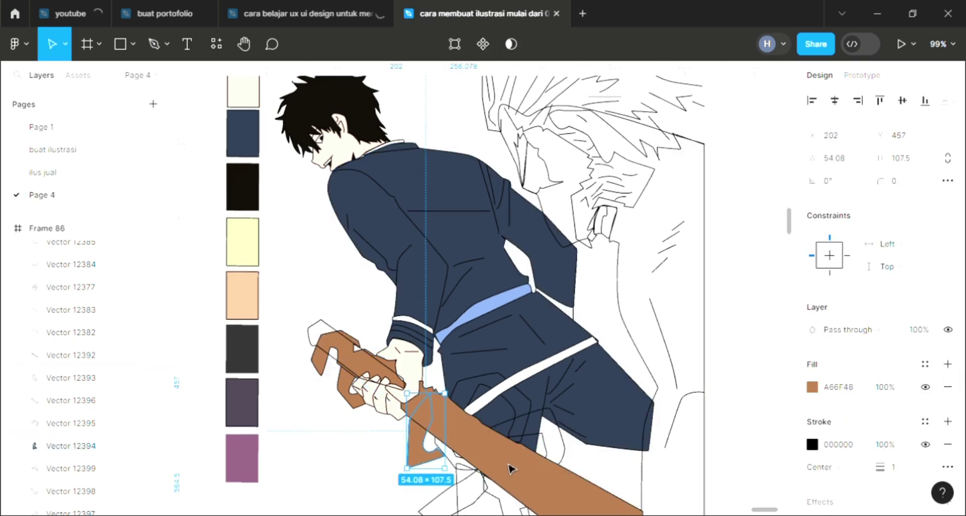
scroll(512, 468, down, 4)
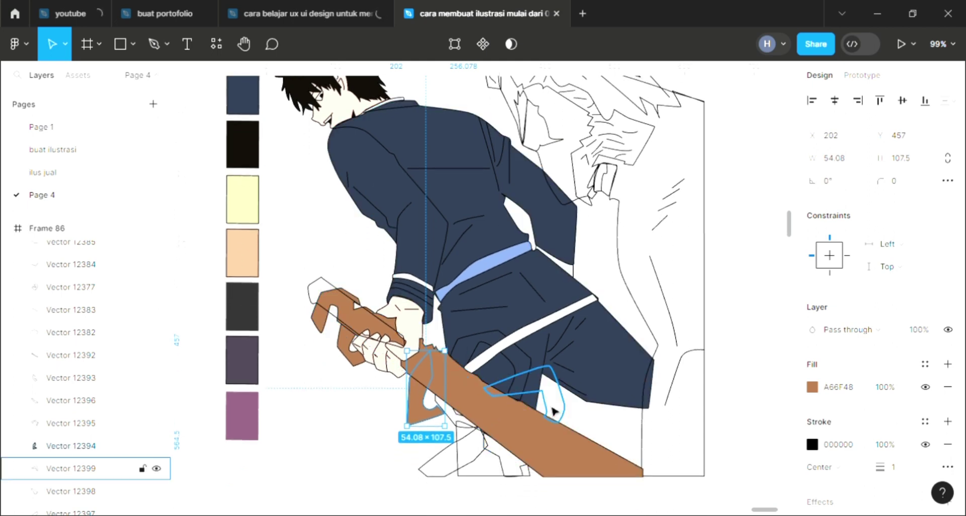
click(548, 406)
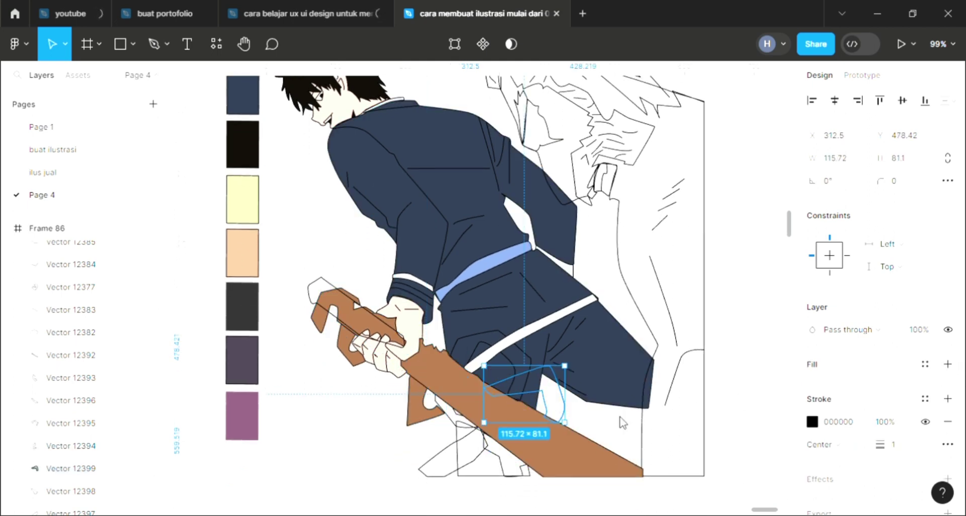
key(i)
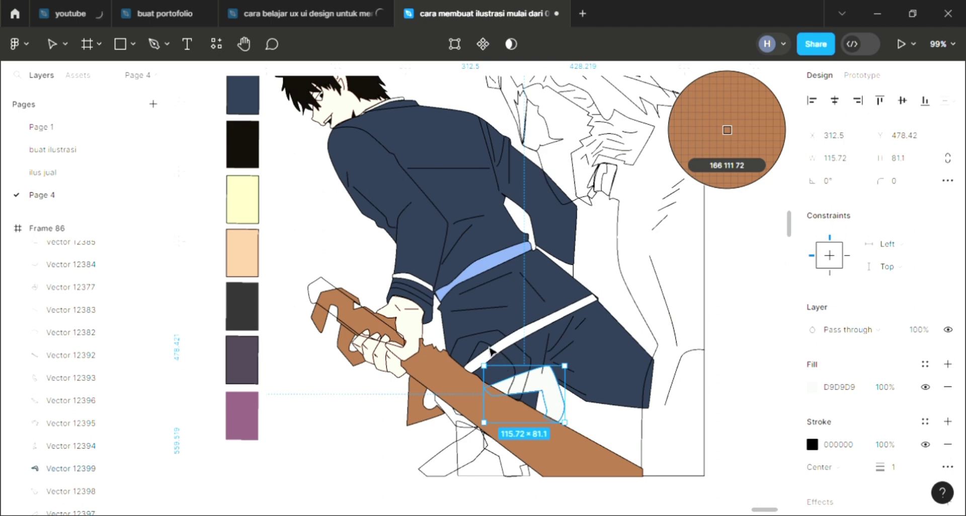
click(490, 351)
Give the next guard outline piece the sword's brown fill as well
click(490, 352)
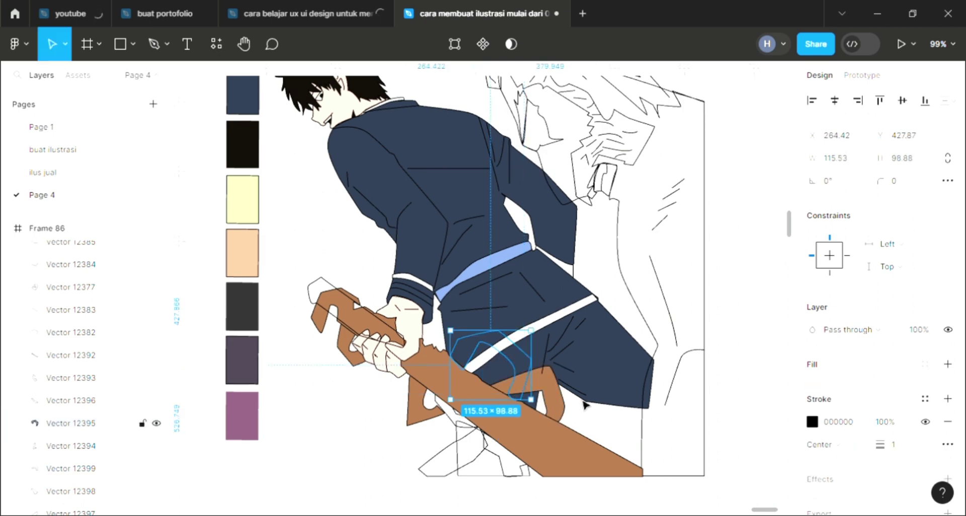
click(948, 363)
key(i)
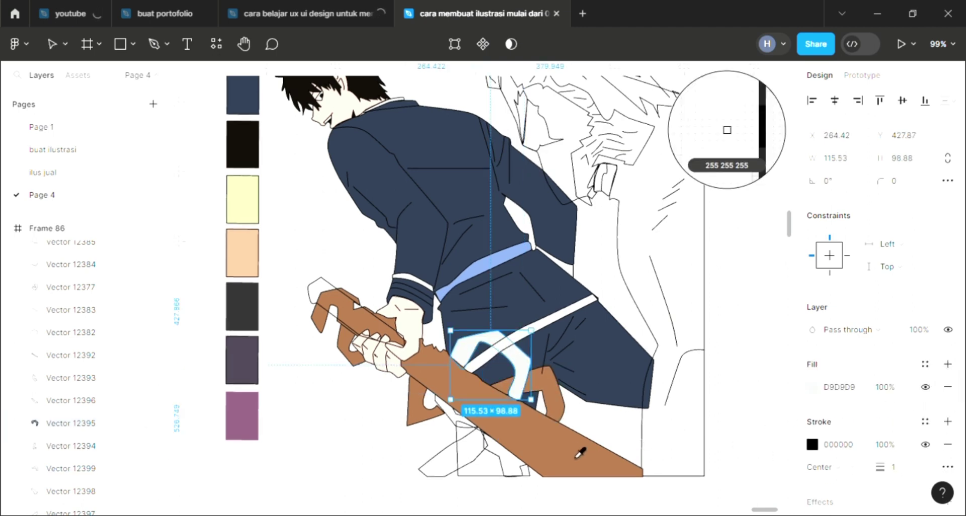
click(568, 450)
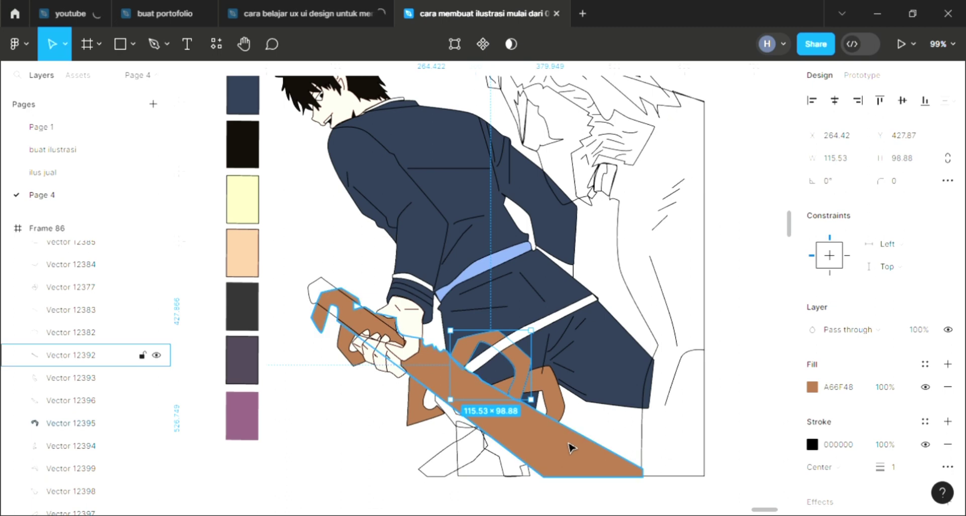
click(561, 333)
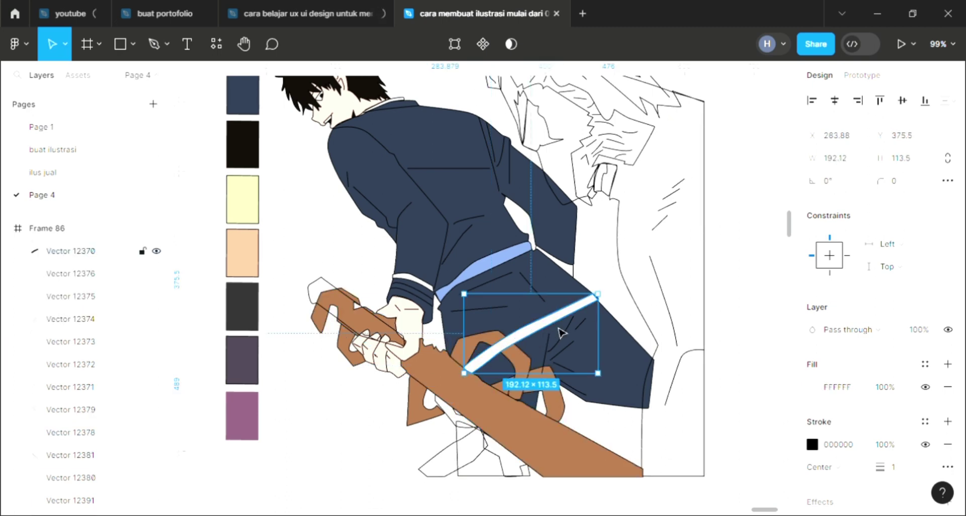
Send the navy jacket shape backward so the white stripe and brown guard show over it
click(561, 333)
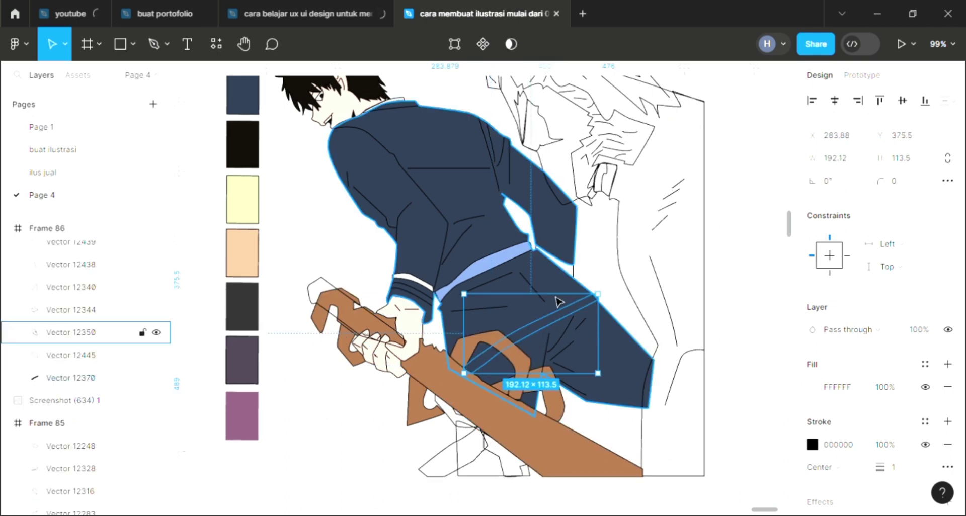
key(ctrl+])
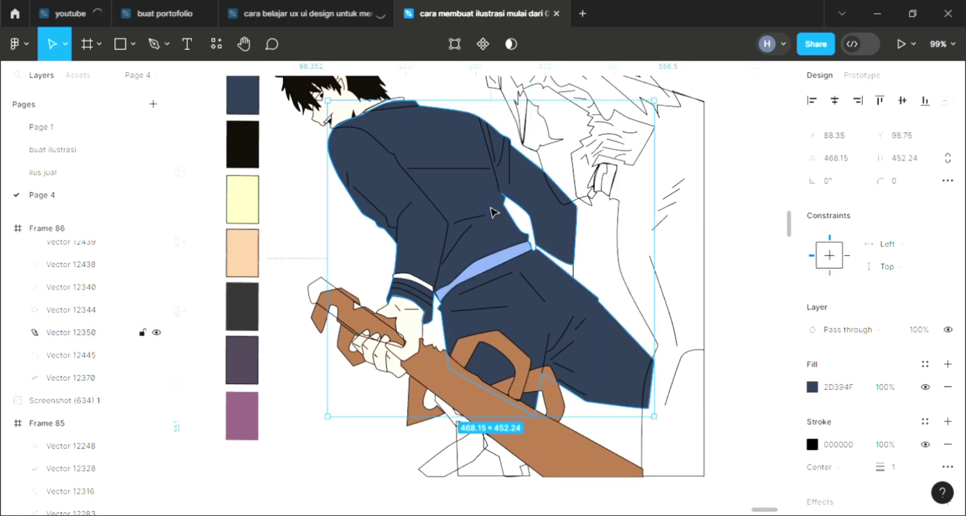
key(ctrl+[)
click(593, 269)
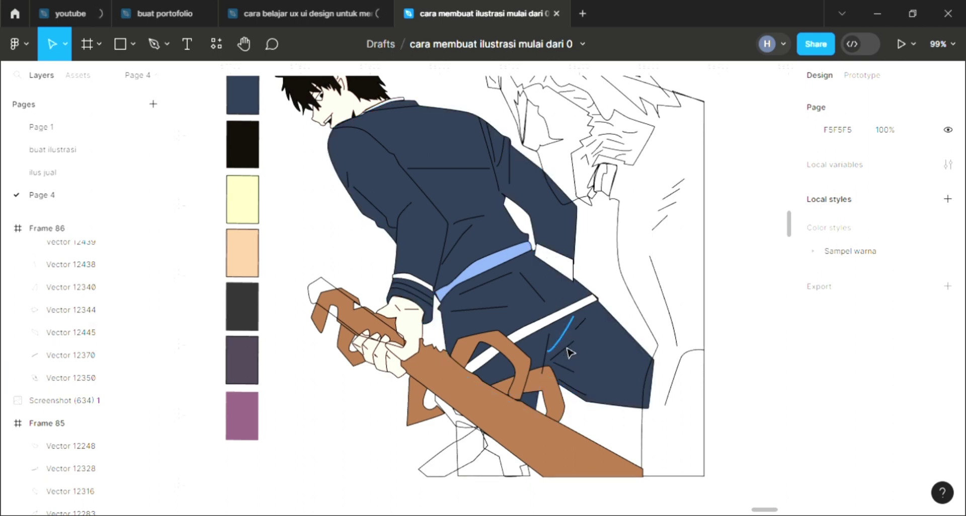
scroll(544, 402, down, 1)
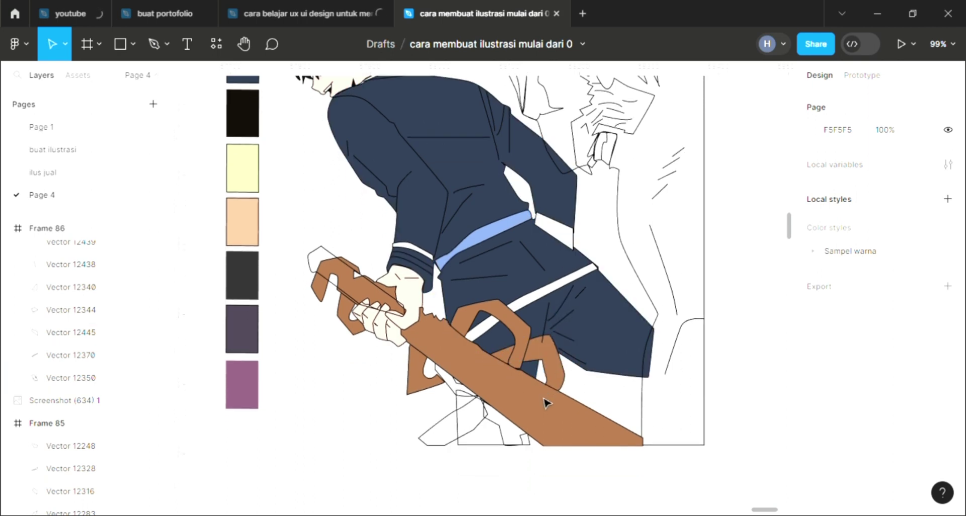
Move the white waist patch behind the jacket and fill the piece below the sword brown
click(560, 237)
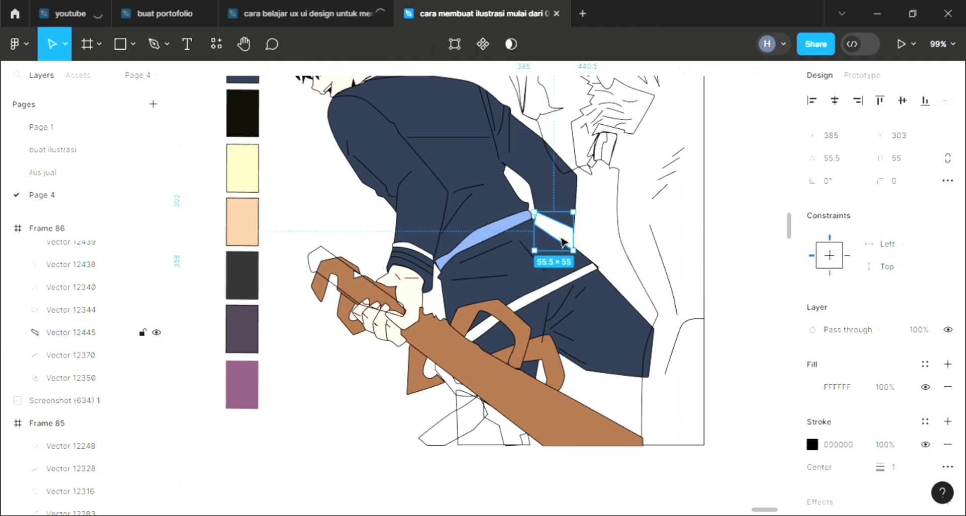
key(ctrl+bracketleft)
key(ctrl+bracketleft)
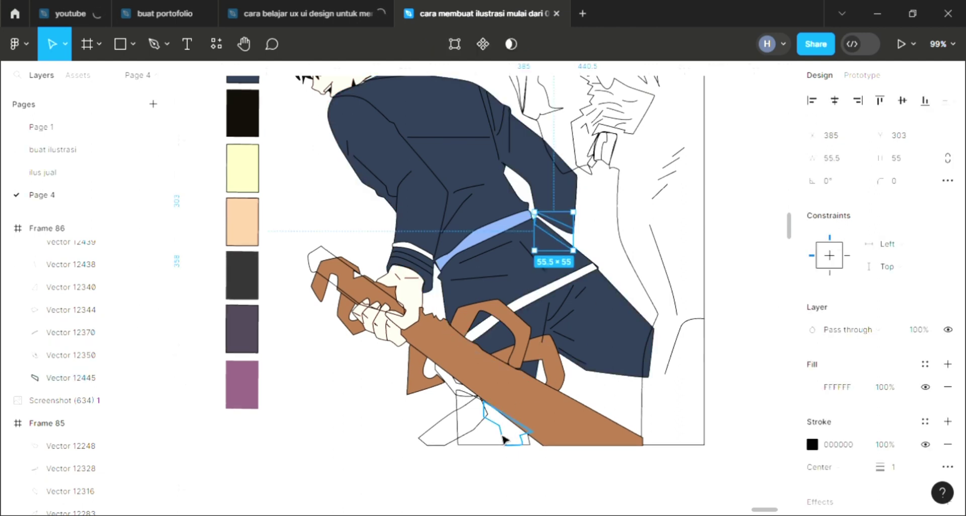
click(504, 439)
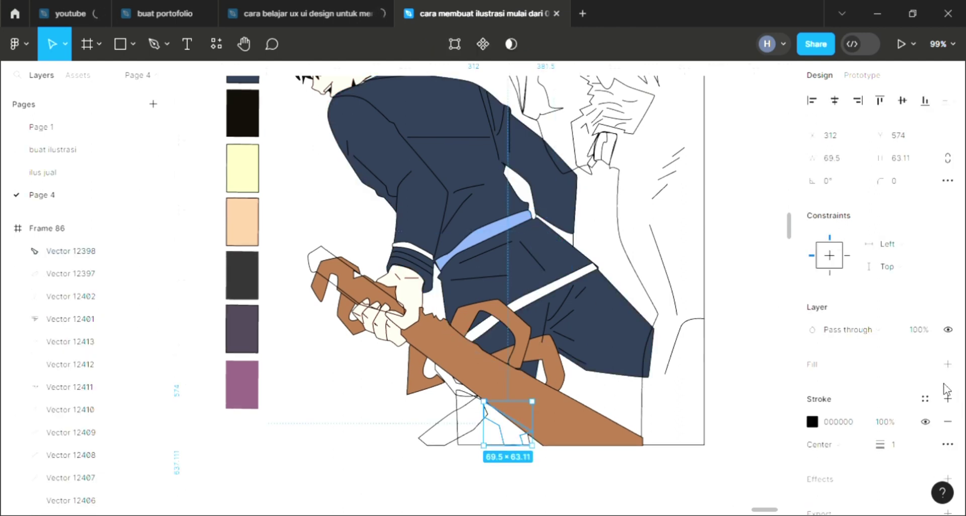
click(948, 364)
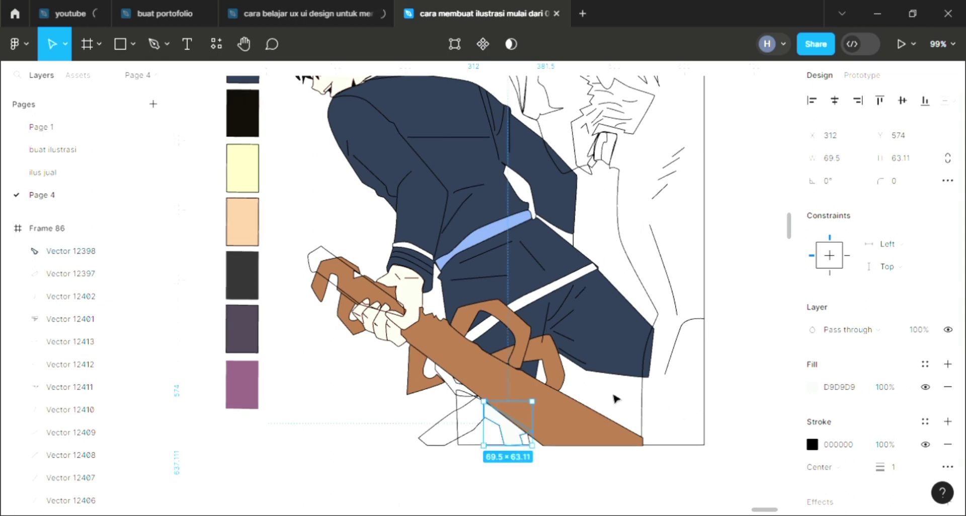
key(i)
click(459, 437)
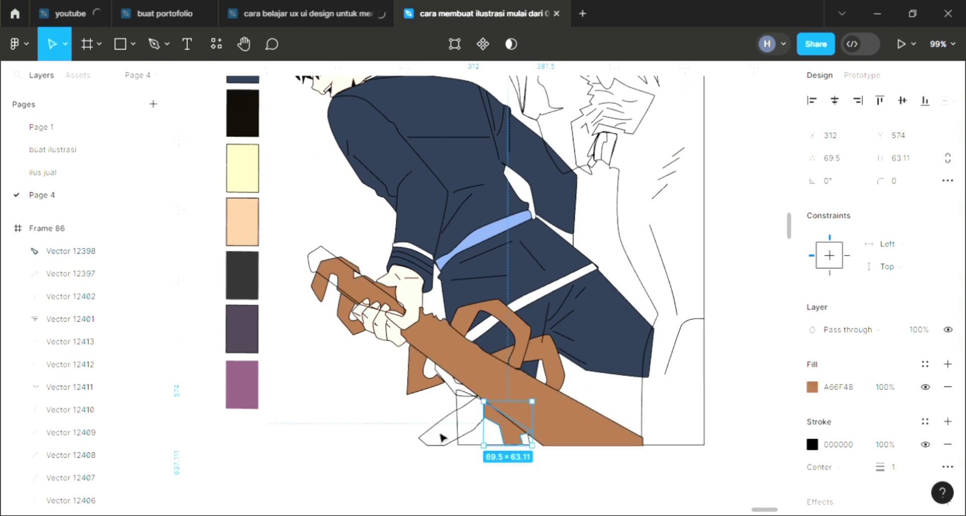
Fill the neighbouring piece brown and the next piece under the sword with the pants' navy
click(441, 435)
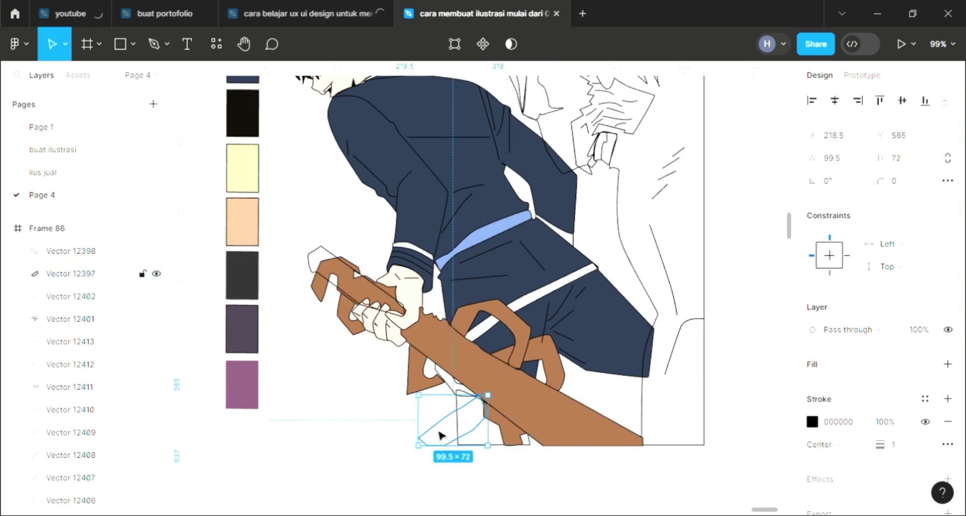
click(849, 373)
key(i)
click(535, 422)
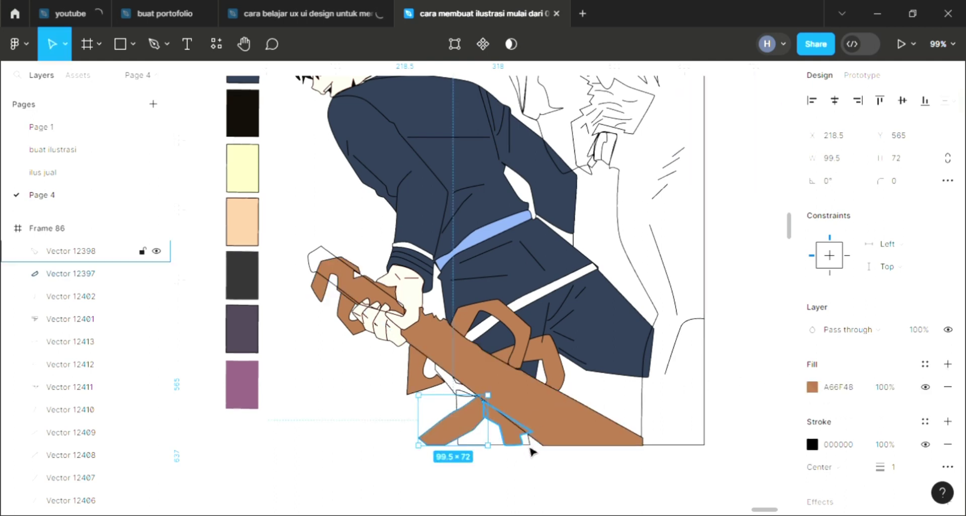
click(529, 444)
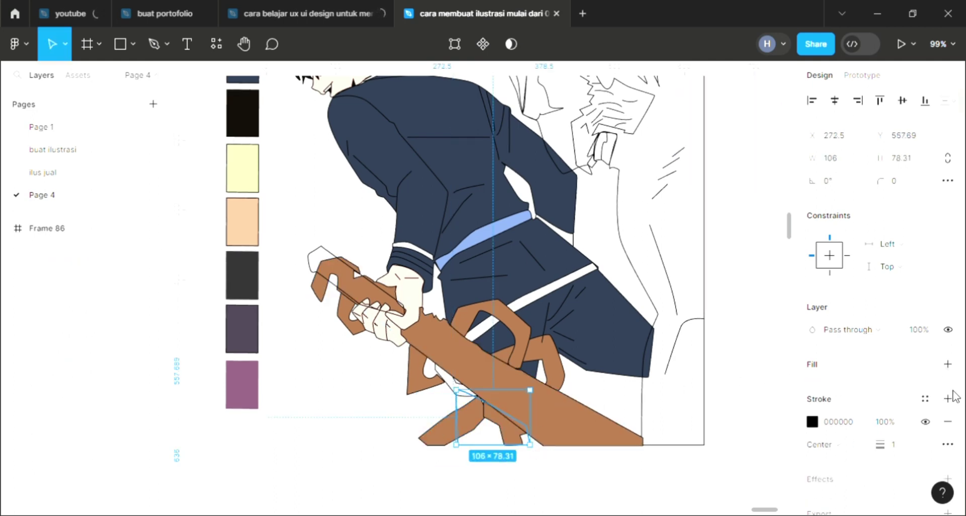
click(947, 364)
key(i)
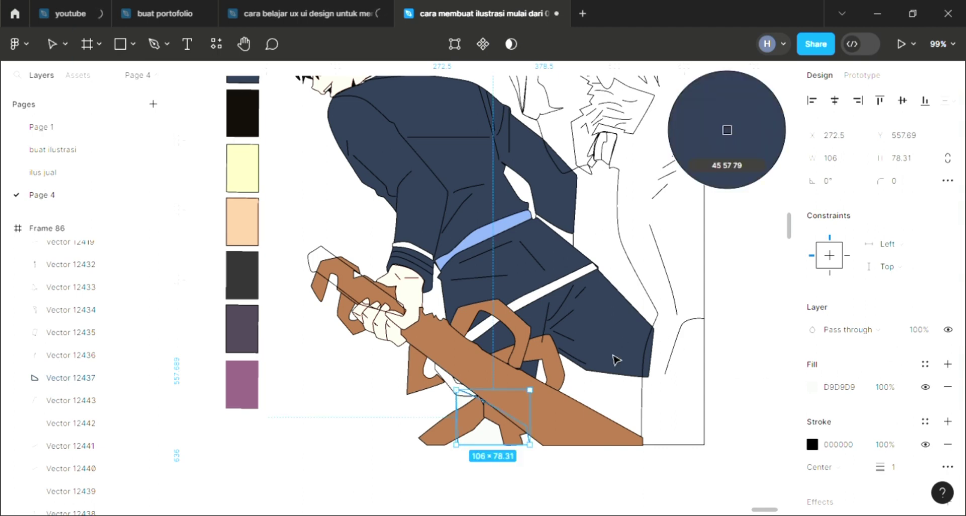
click(616, 359)
key(Escape)
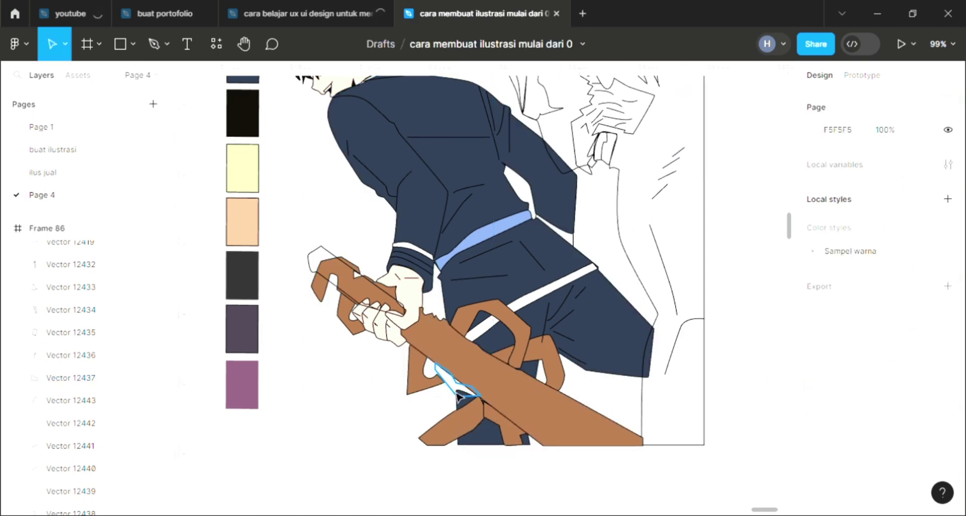
Fill the small shape inside the sword guard with the sword's brown
click(445, 376)
click(947, 364)
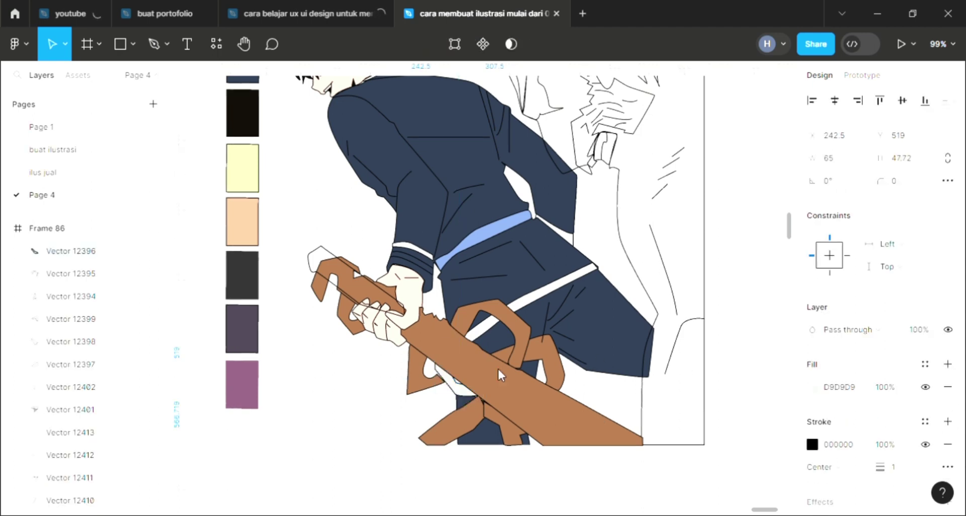
key(i)
click(309, 294)
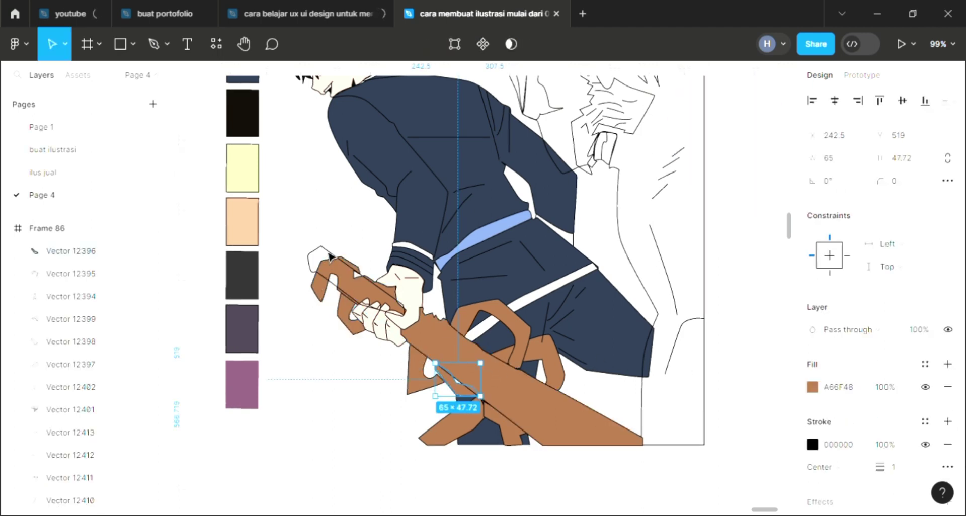
click(357, 276)
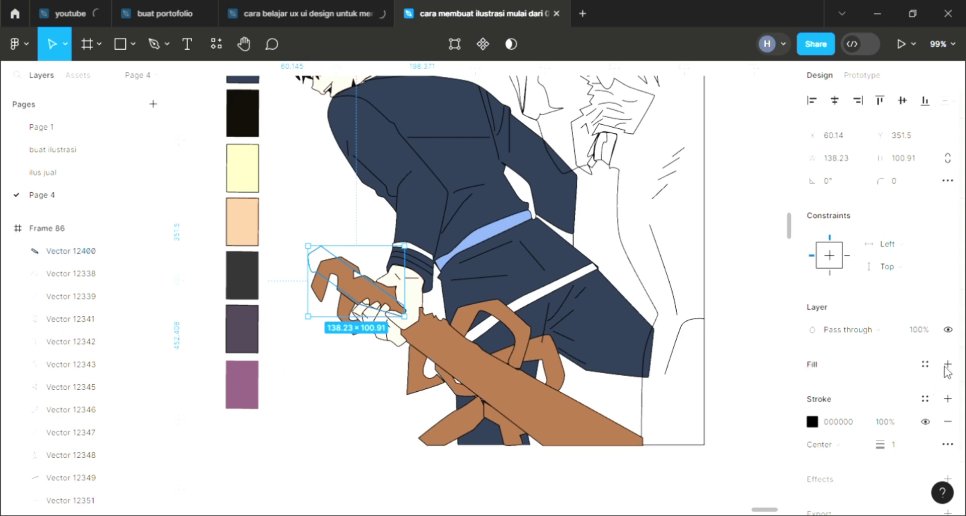
scroll(250, 330, up, 2)
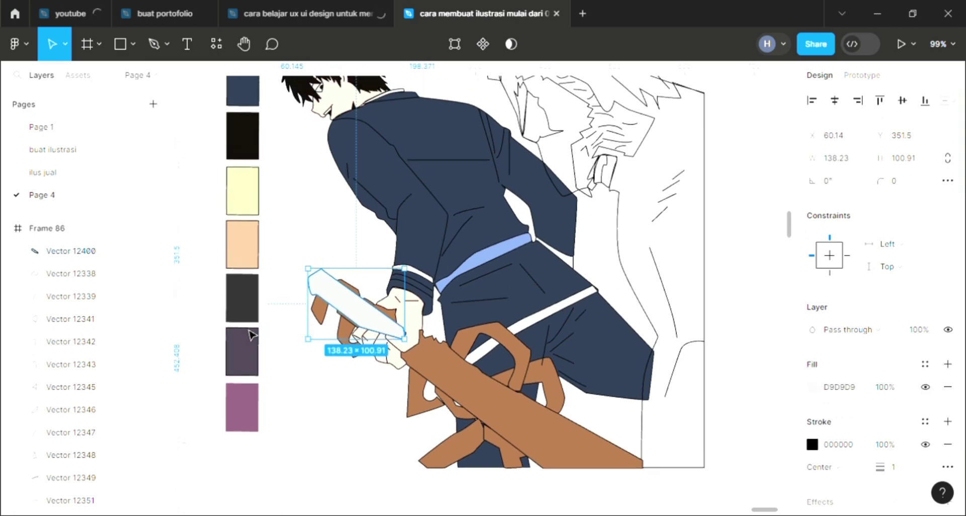
scroll(251, 333, up, 1)
scroll(251, 335, up, 1)
Fill the blade by the hand white and send it behind the hand and sword
key(i)
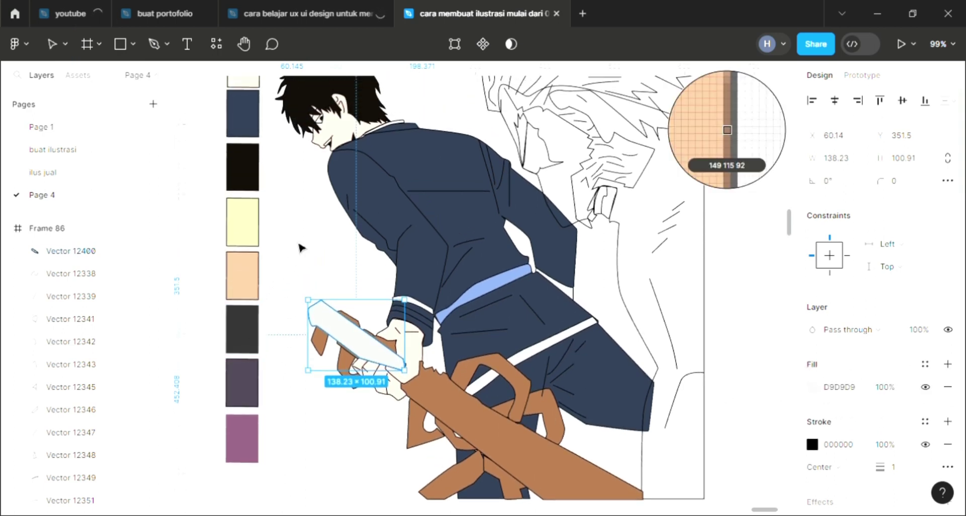
click(301, 248)
key([)
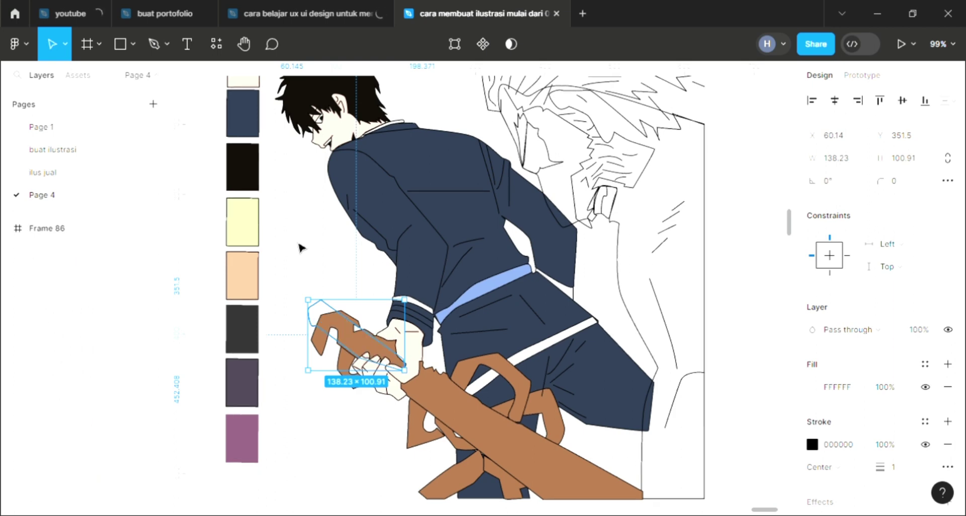
click(312, 431)
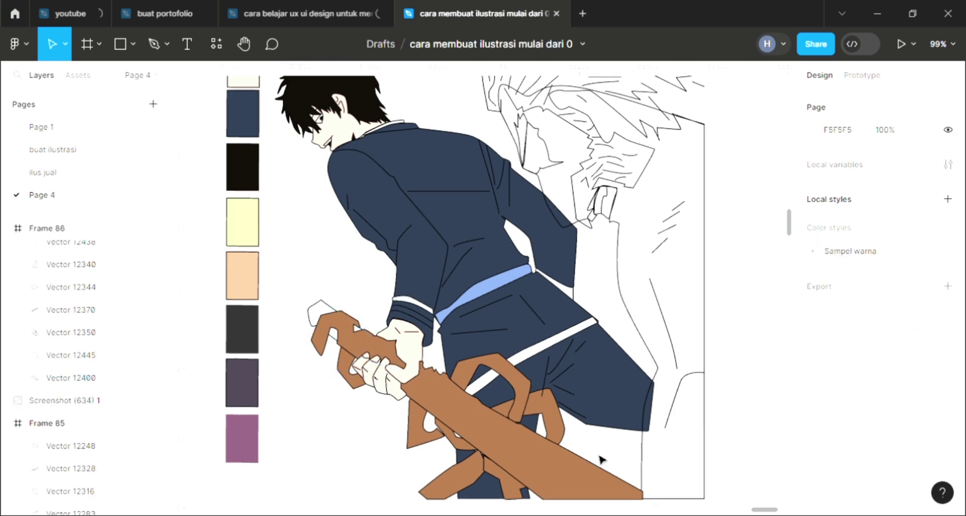
scroll(505, 464, up, 2)
scroll(503, 464, up, 2)
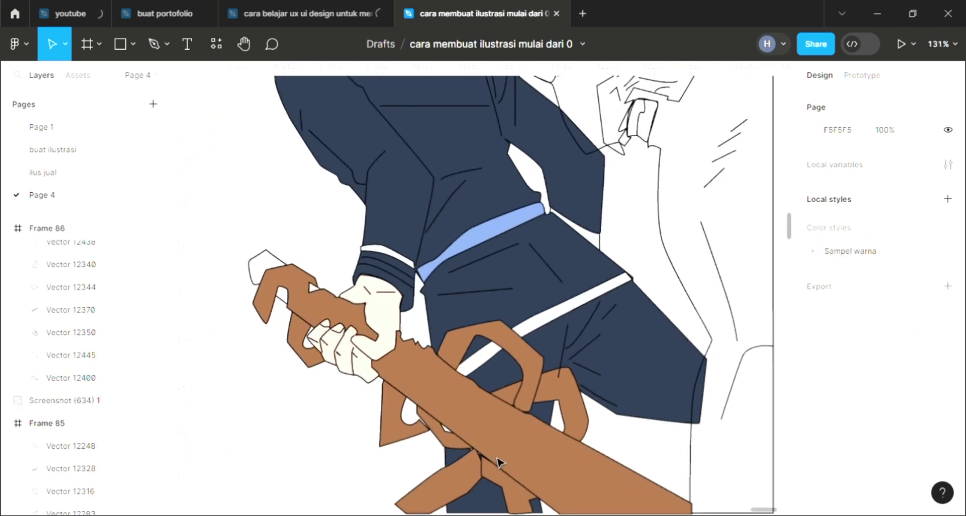
scroll(501, 463, up, 2)
scroll(352, 252, right, 2)
scroll(274, 161, up, 2)
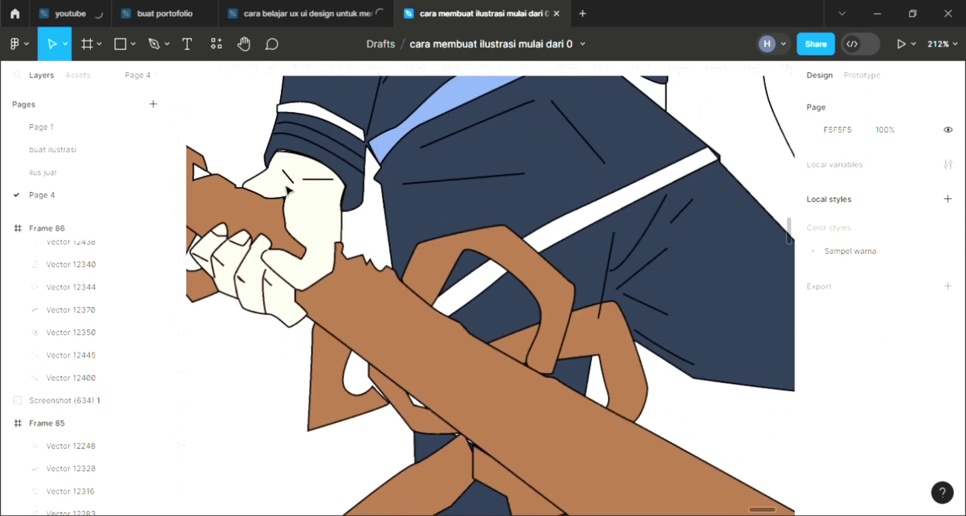
scroll(274, 161, down, 2)
Draw a 12.88 × 62 curved Pen line down across the brown sword below the hand
click(147, 39)
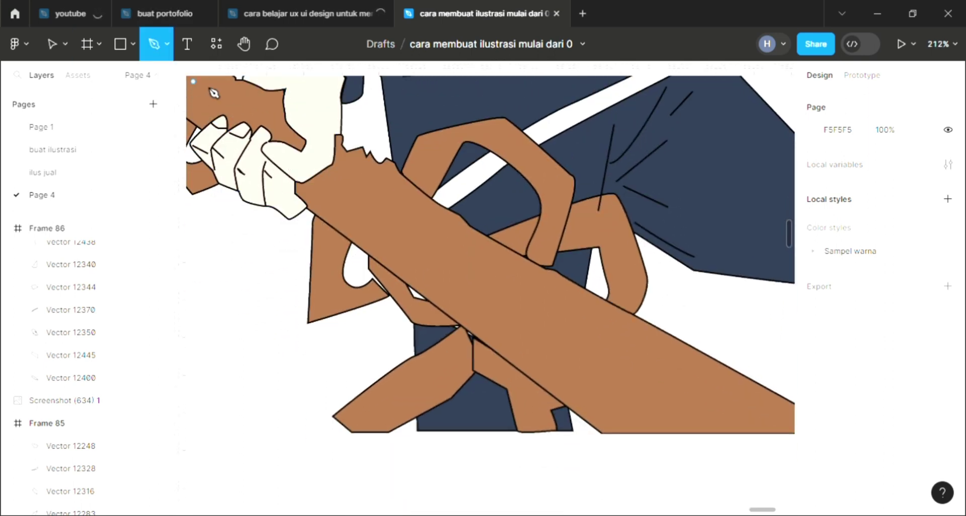
click(396, 185)
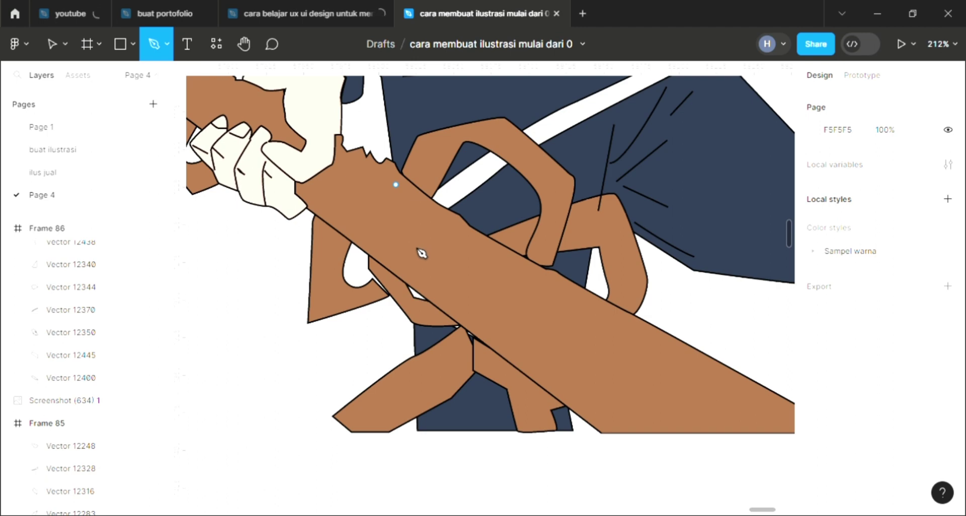
drag(412, 244, 411, 280)
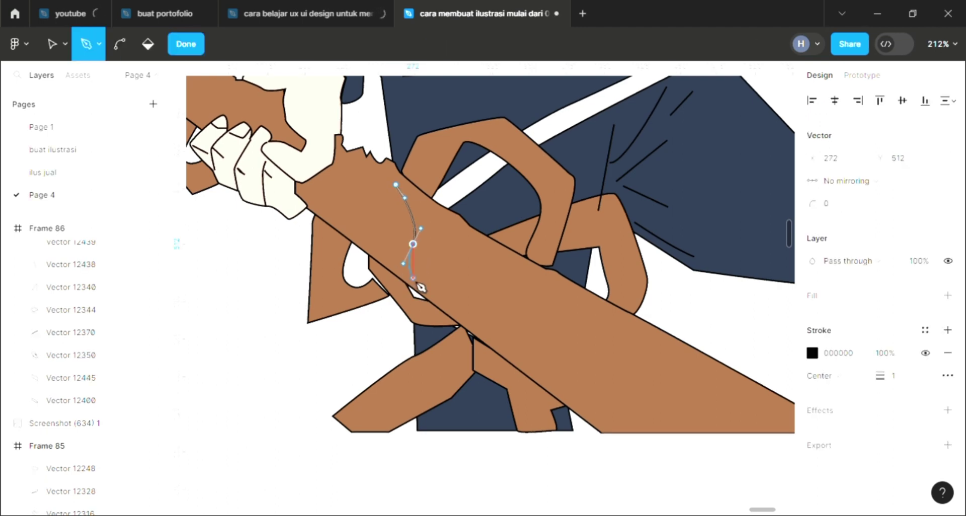
key(Return)
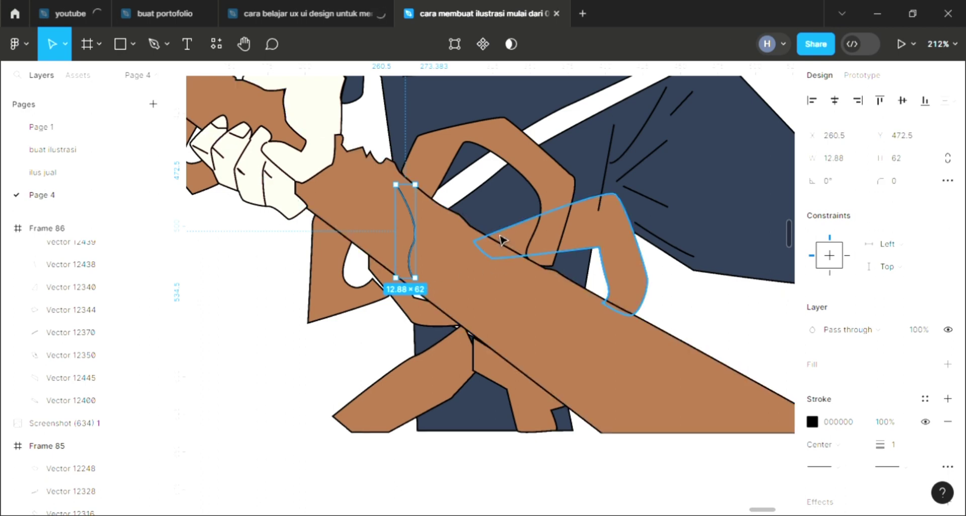
ctrl+scroll(505, 252, down, 5)
ctrl+scroll(523, 286, down, 3)
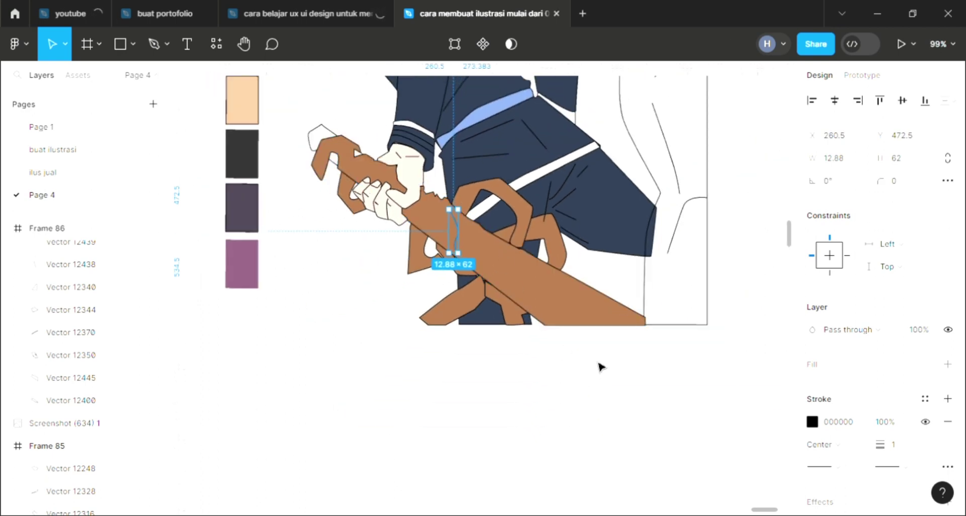
Fill the second character's 320 × 249.36 hair outline with the peach EFB993 swatch
click(646, 352)
scroll(644, 342, up, 3)
scroll(643, 332, up, 5)
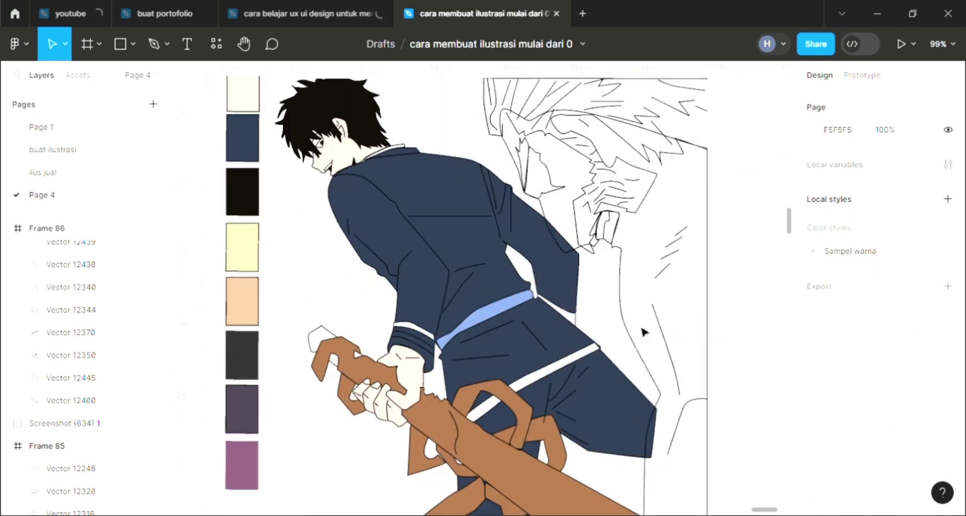
scroll(503, 151, up, 1)
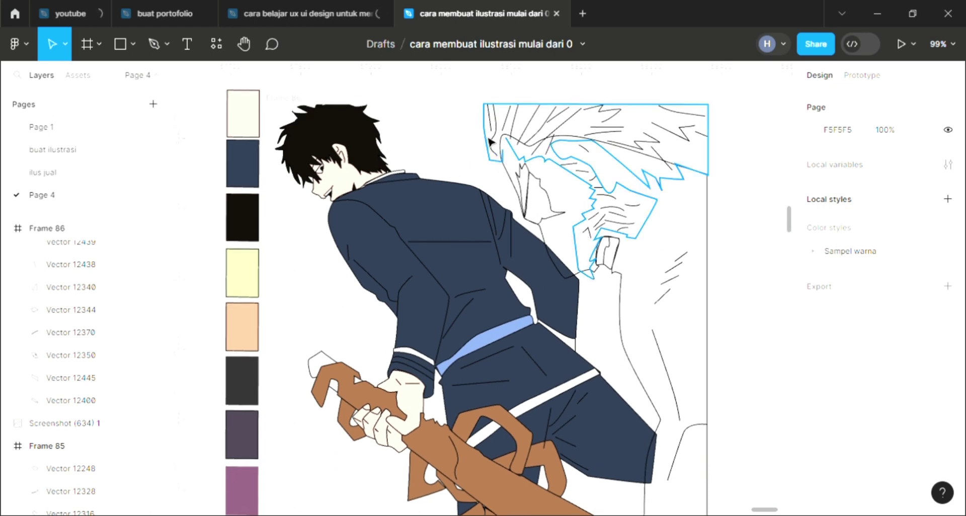
click(594, 151)
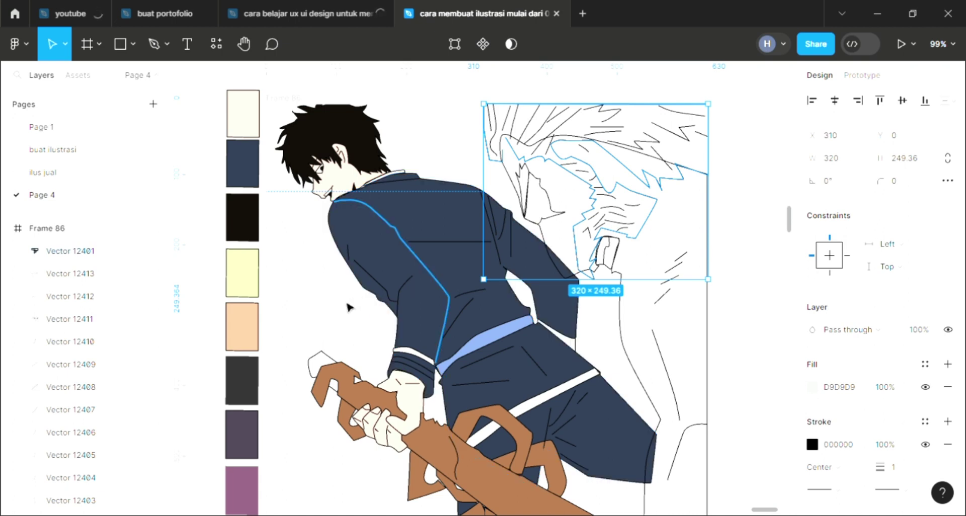
key(i)
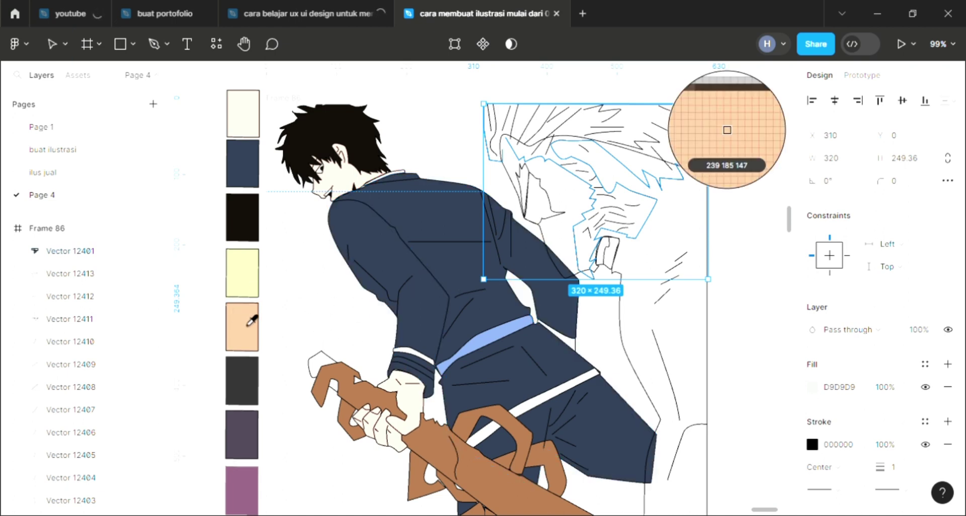
click(242, 326)
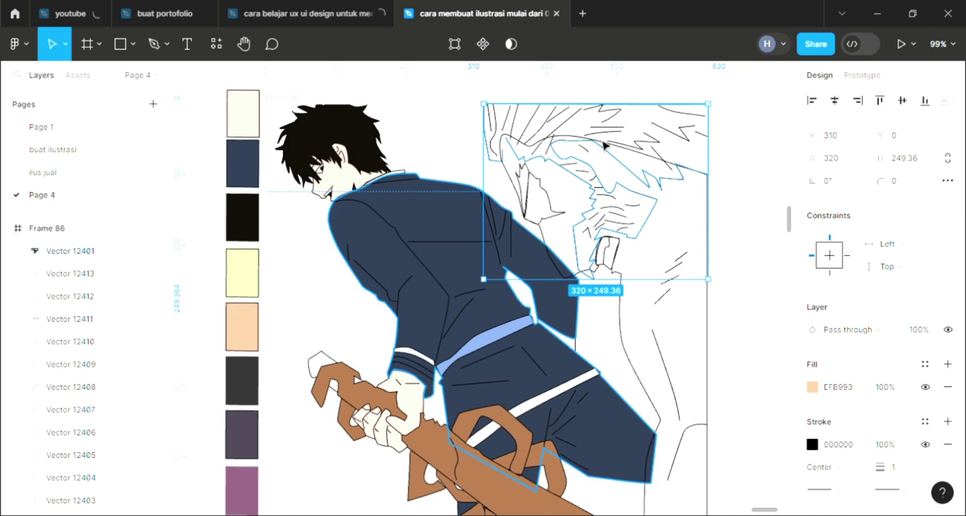
ctrl+scroll(495, 189, up, 2)
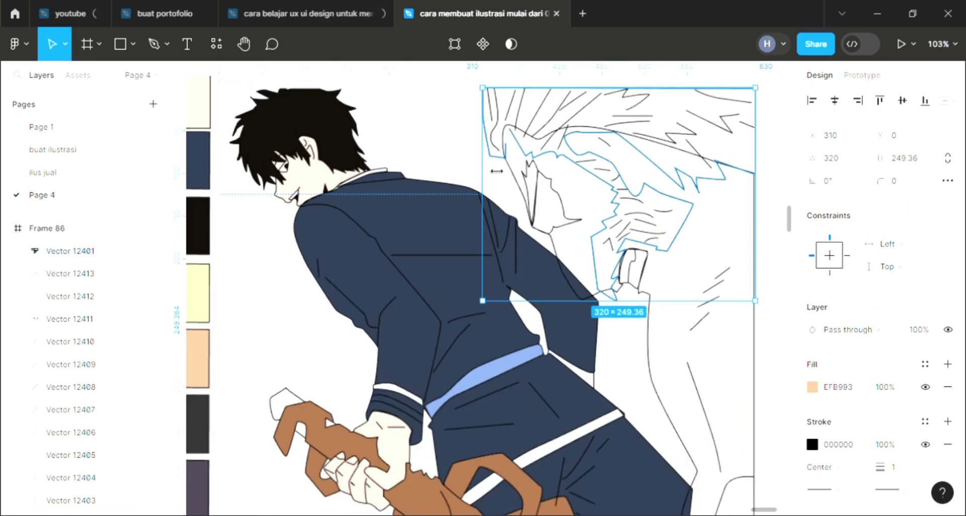
ctrl+scroll(499, 169, up, 2)
key(Escape)
scroll(569, 220, up, 1)
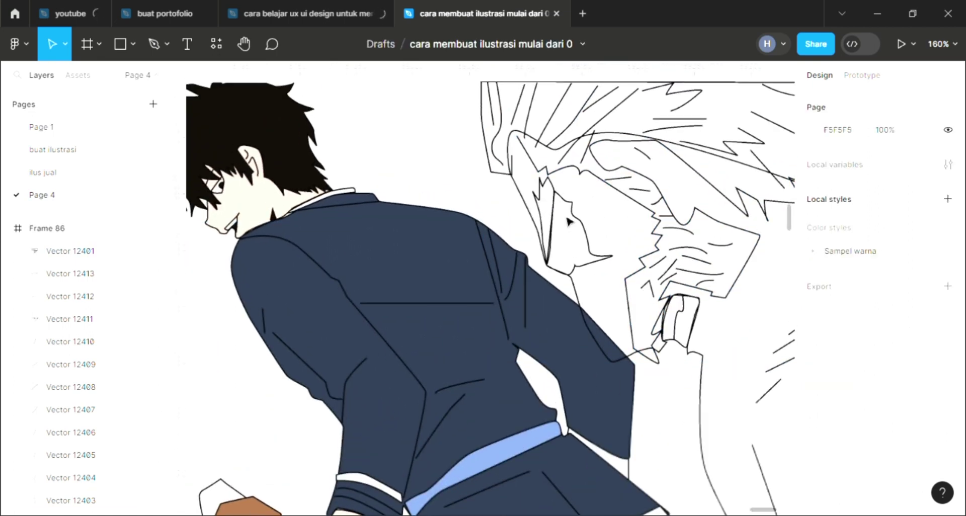
scroll(567, 214, up, 1)
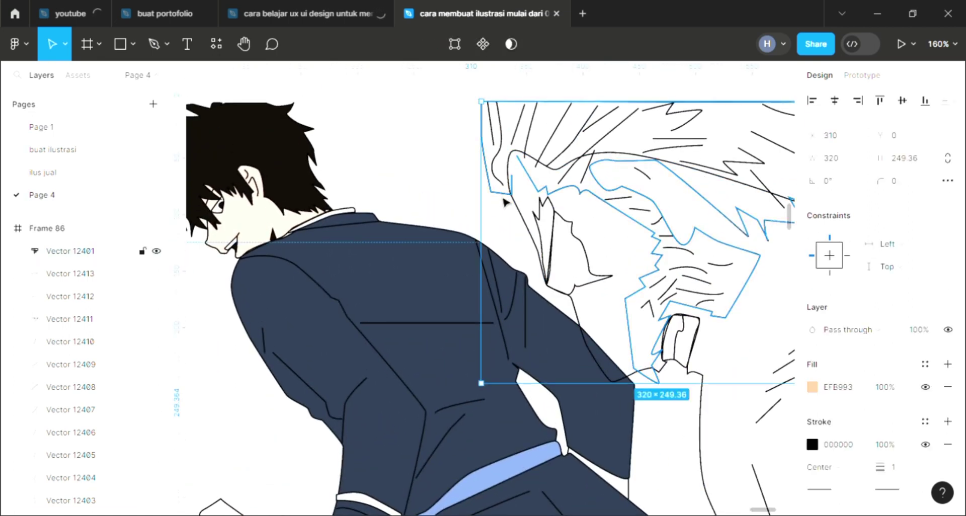
Close the hair outline path in point editing so its peach fill shows
double_click(504, 200)
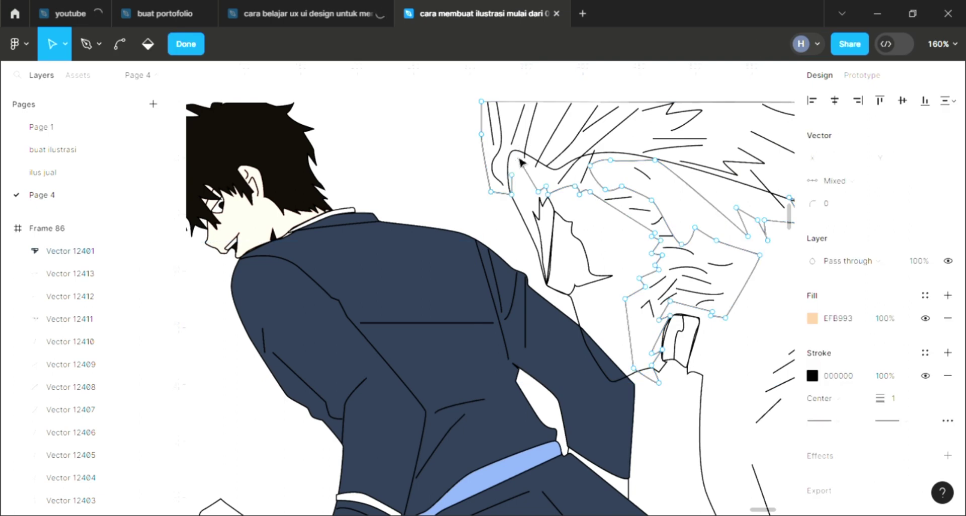
ctrl+scroll(521, 180, up, 1)
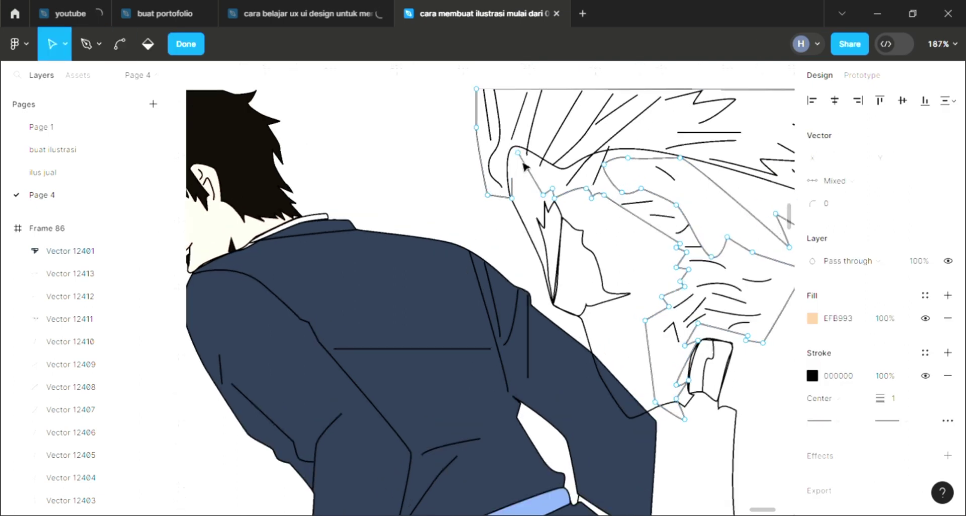
click(518, 152)
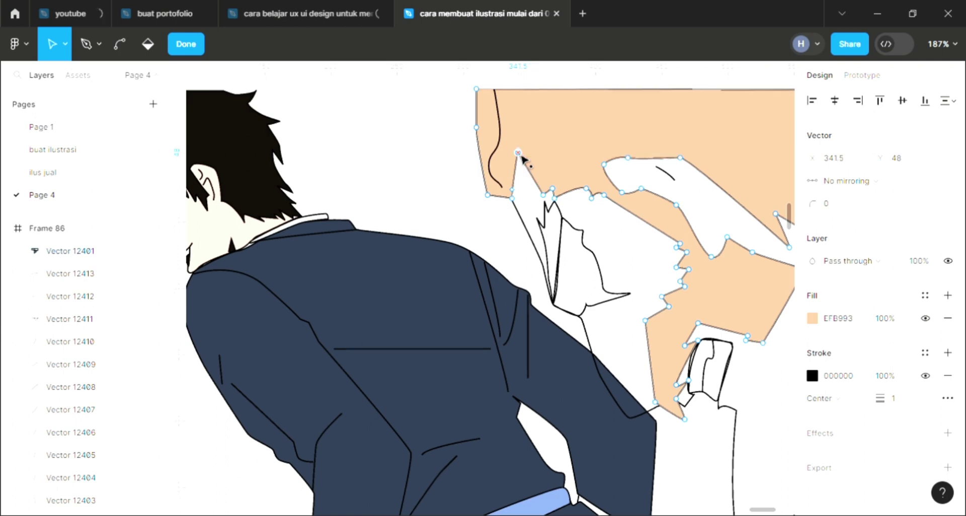
ctrl+scroll(475, 214, down, 1)
ctrl+scroll(472, 213, down, 1)
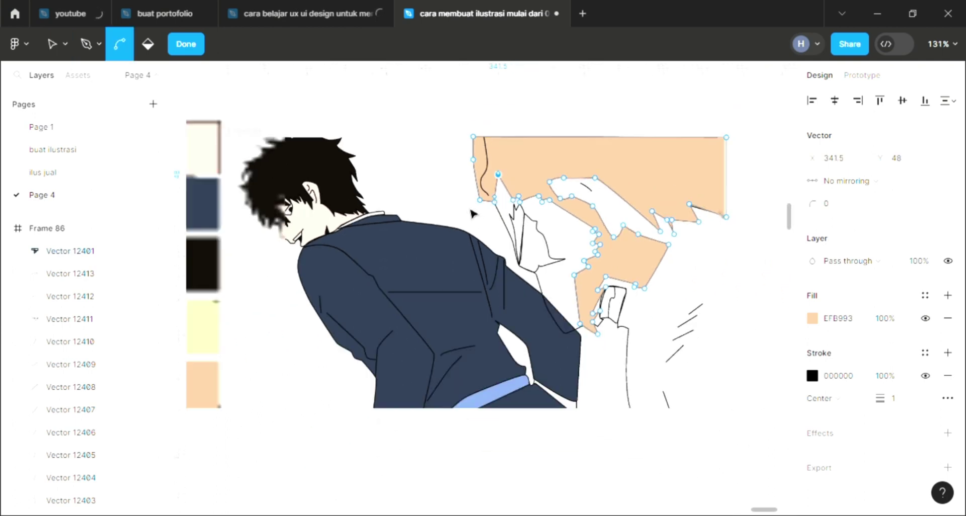
click(456, 194)
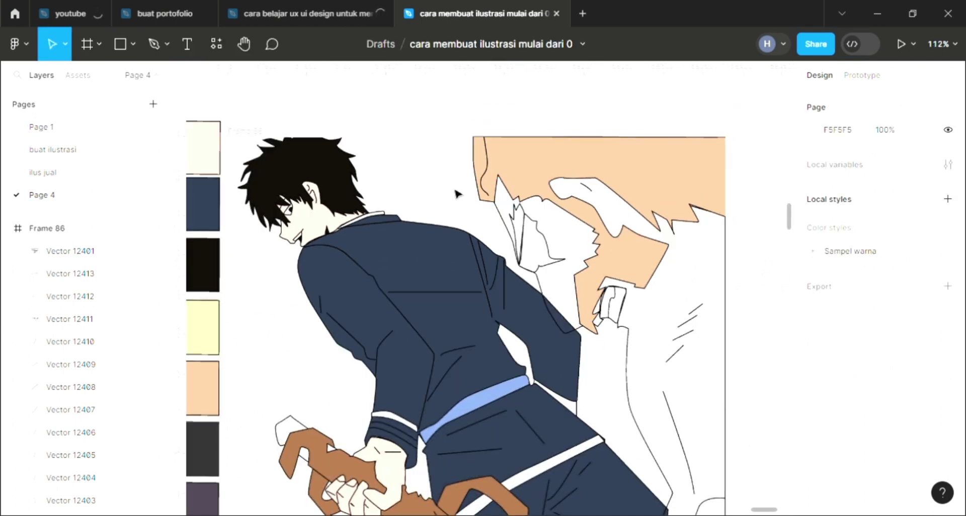
Send the peach hair fill to the back so the strand lines sit on top
click(462, 191)
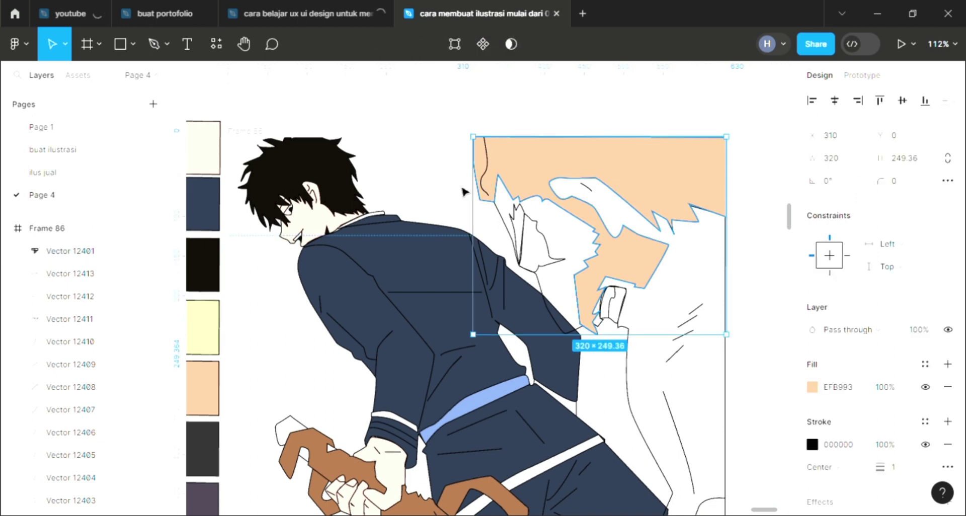
key(ctrl+shift+bracketleft)
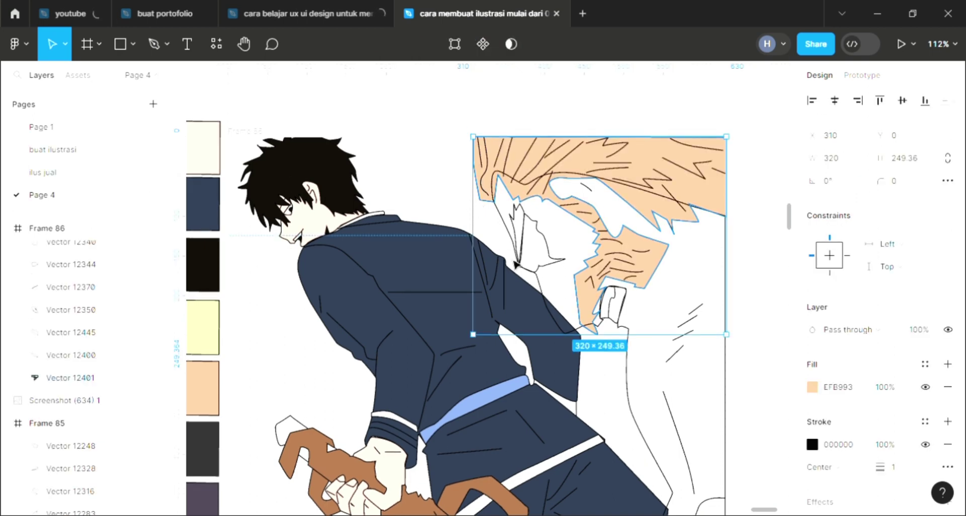
scroll(515, 264, down, 1)
scroll(518, 269, down, 1)
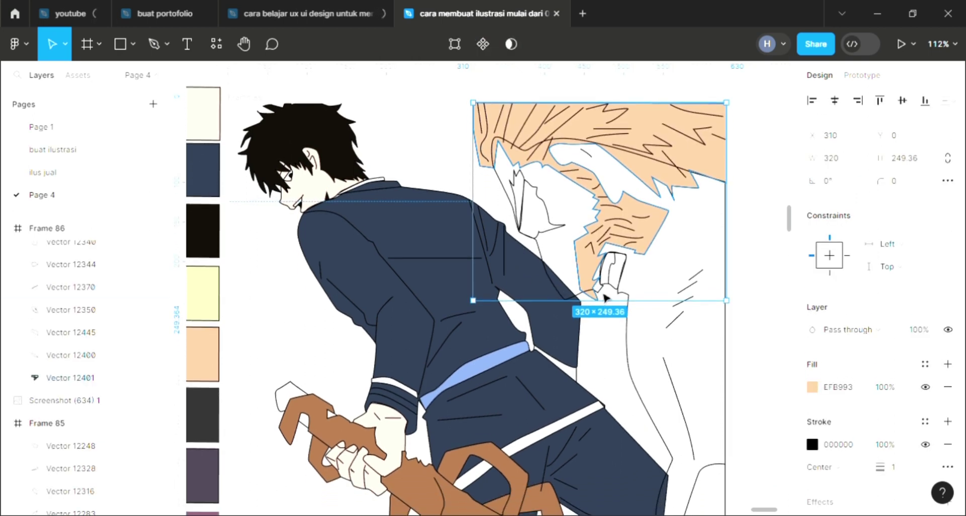
click(558, 221)
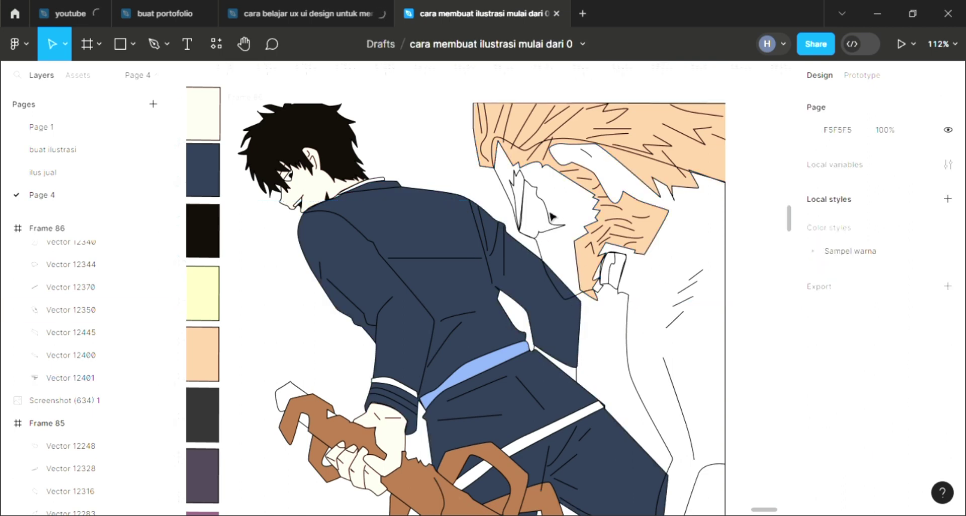
click(552, 216)
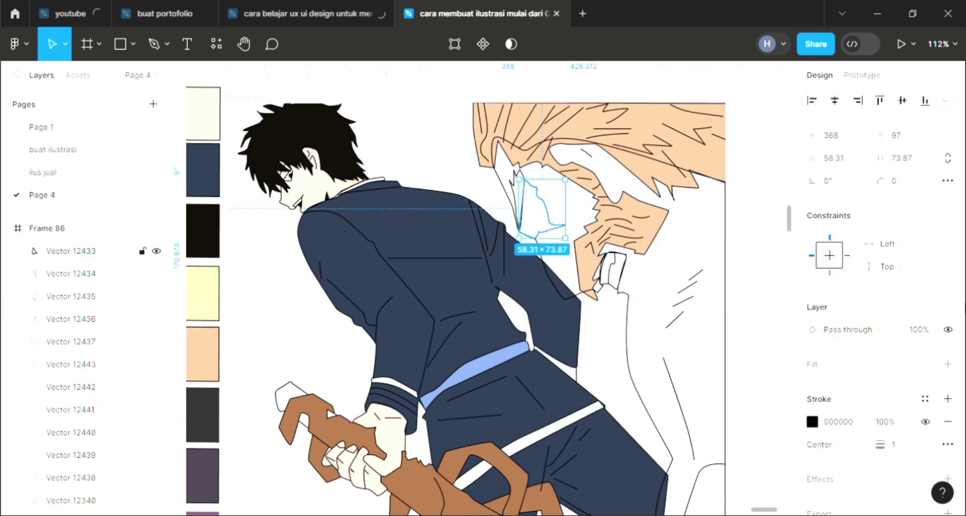
Fill the second character's open mouth with a dark colour sampled from the canvas
click(947, 364)
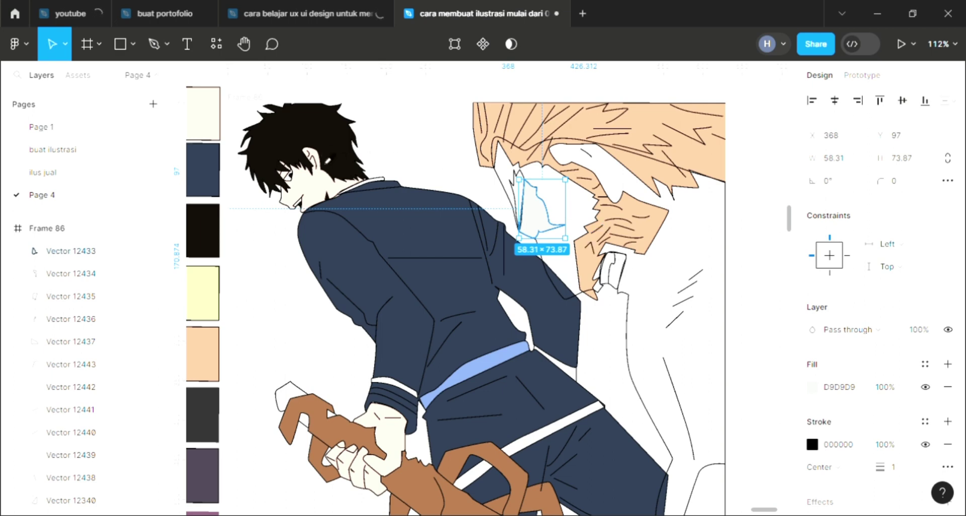
key(i)
click(458, 209)
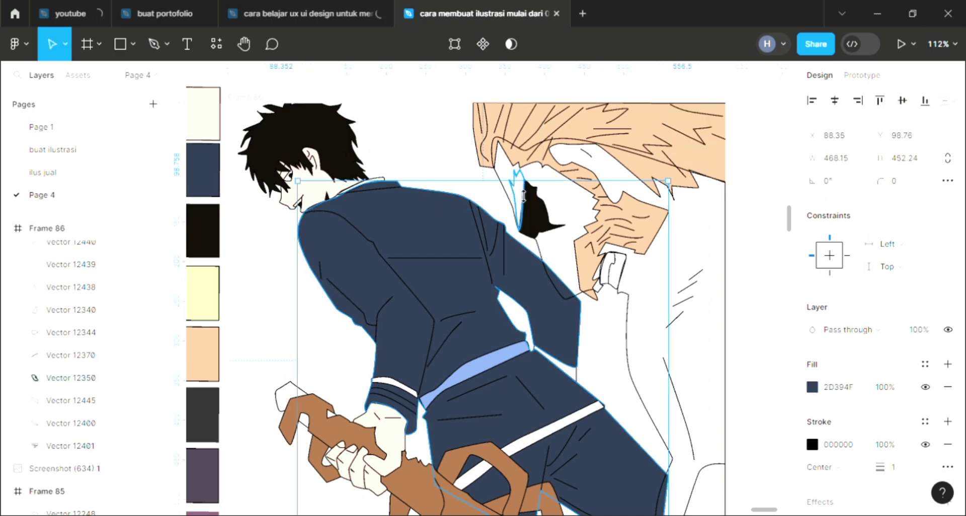
Give the thin 19 × 77.51 sliver beside the mouth a peach EFB993 fill
click(524, 197)
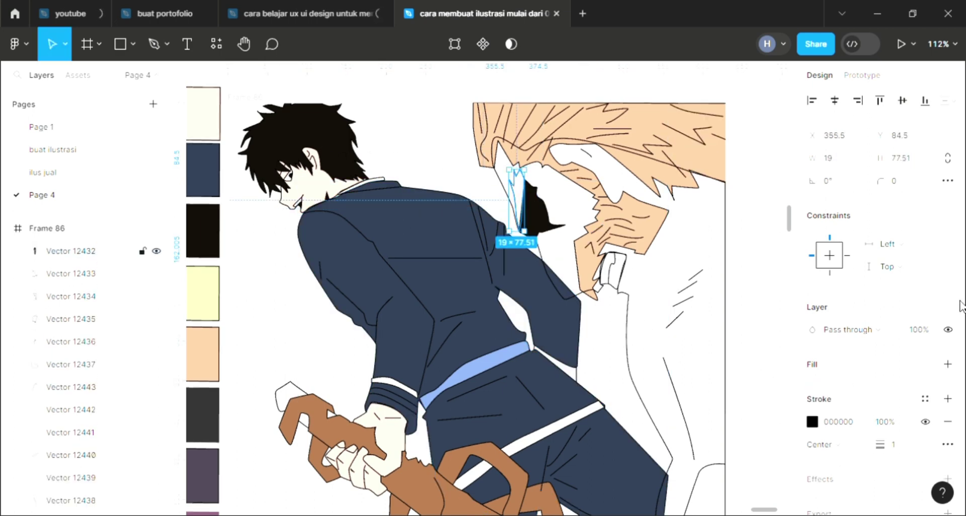
click(947, 363)
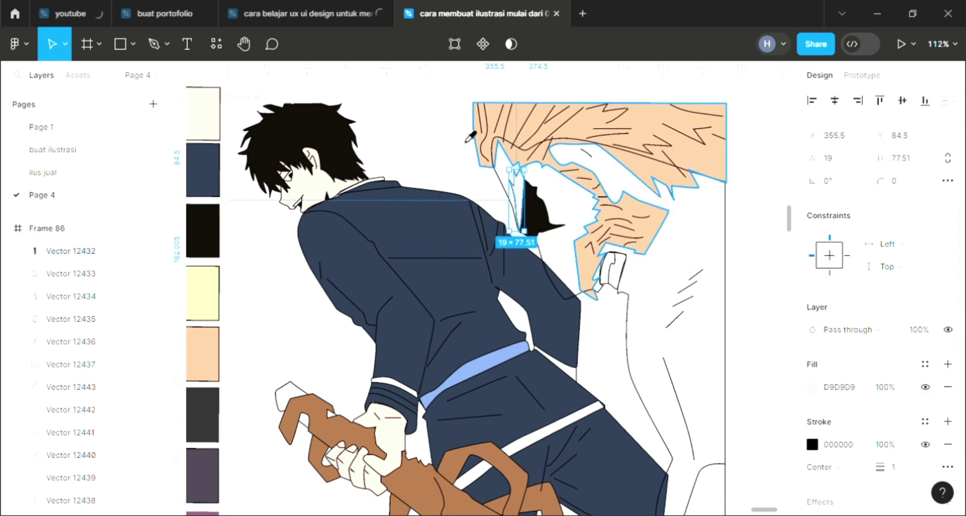
key(i)
key(Escape)
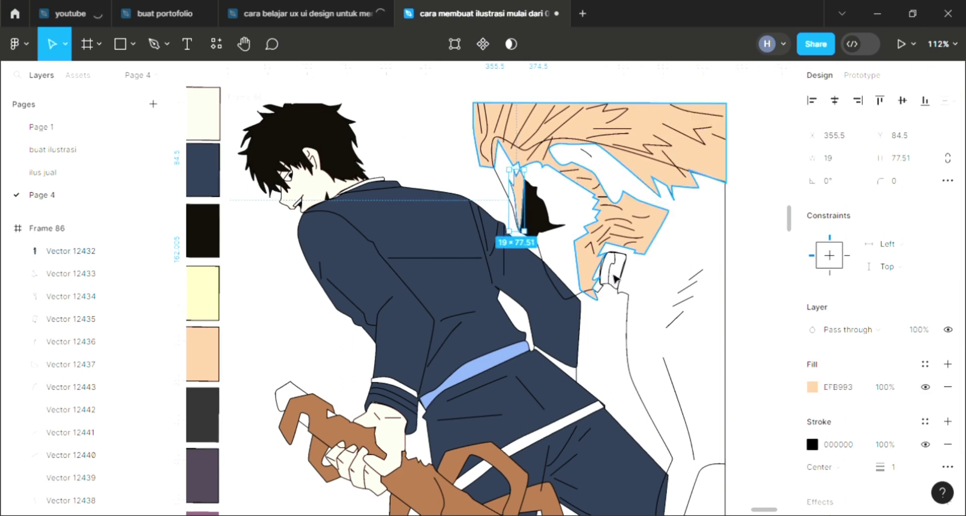
click(616, 278)
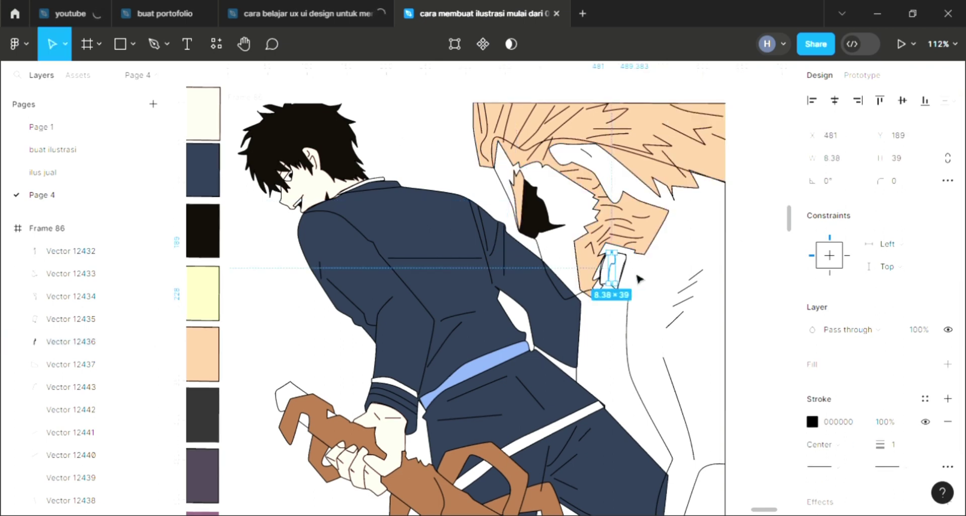
click(622, 279)
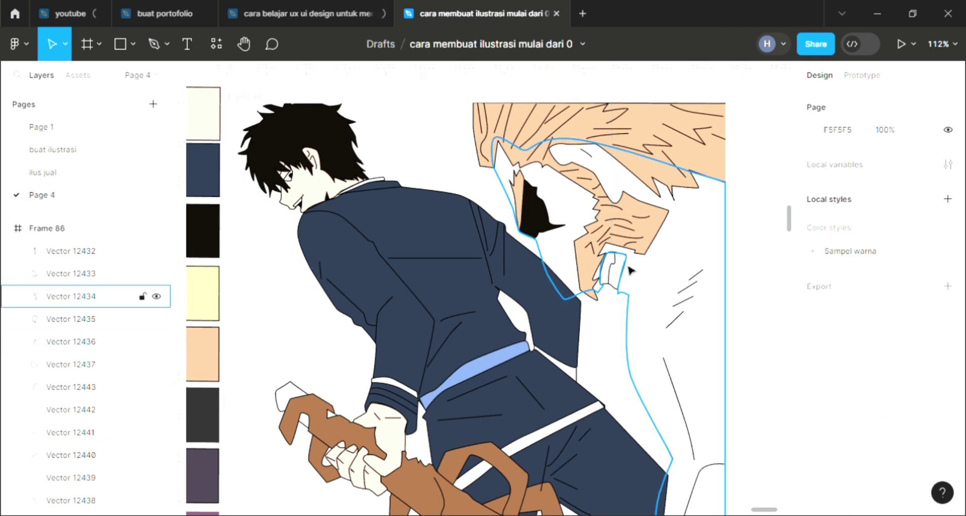
Fill the second character's small hand shape white and send it to the back
click(617, 292)
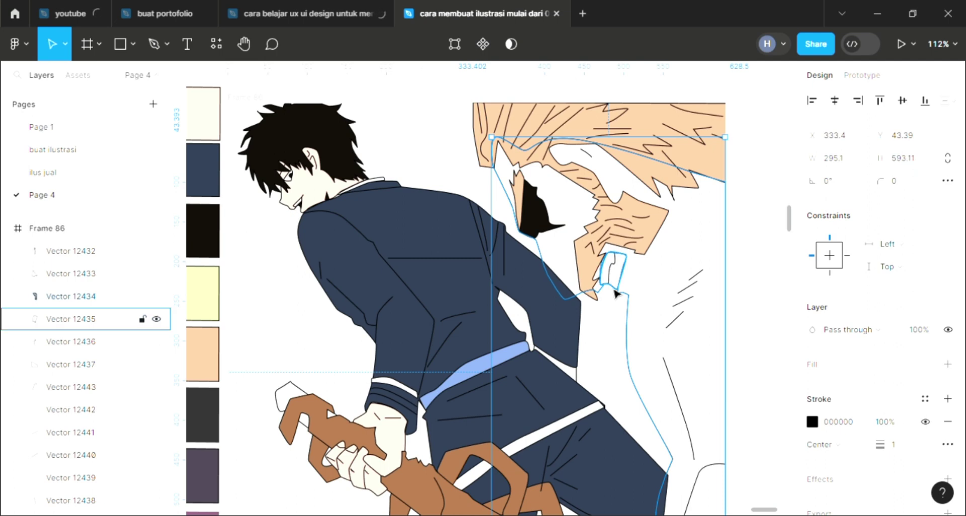
key(ctrl+alt+v)
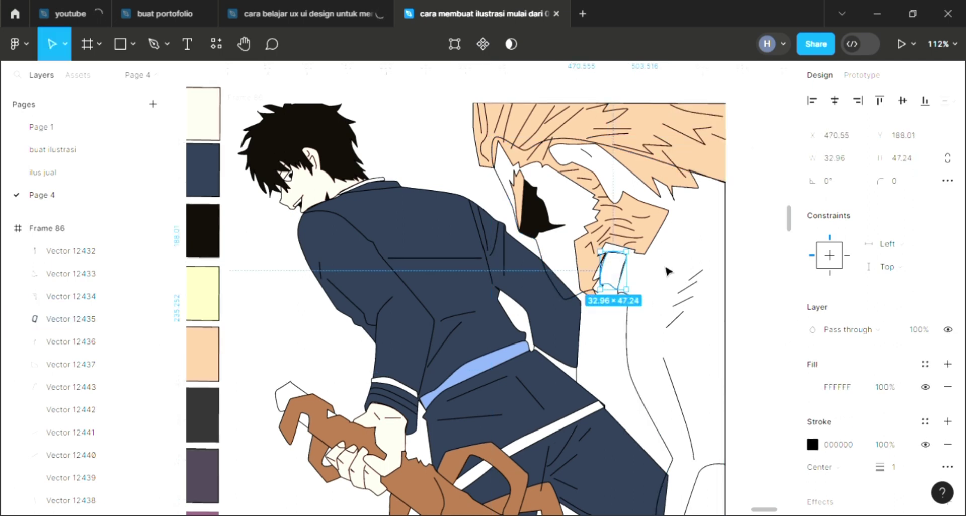
key(ctrl+shift+bracketleft)
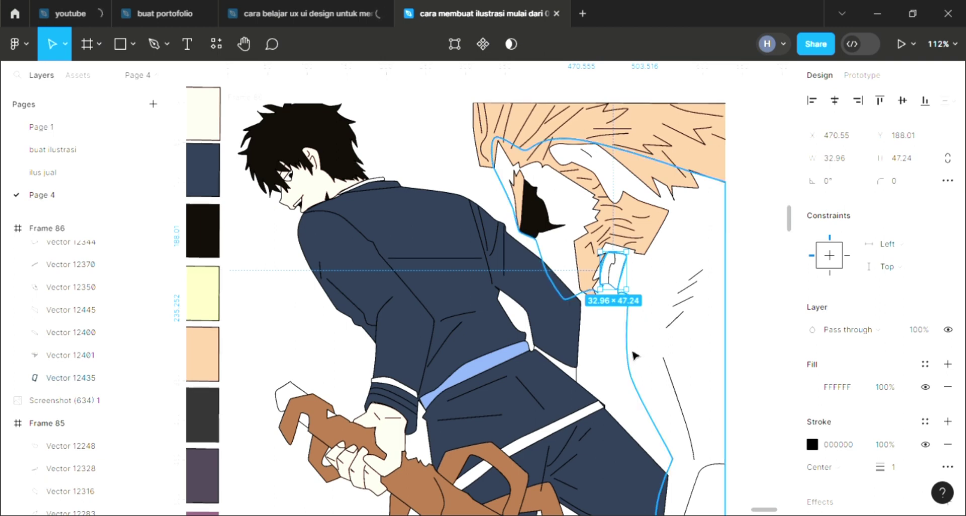
Fill the large 295.1 × 593.11 body shape pale FFE2D3 and send it behind the hair
click(635, 355)
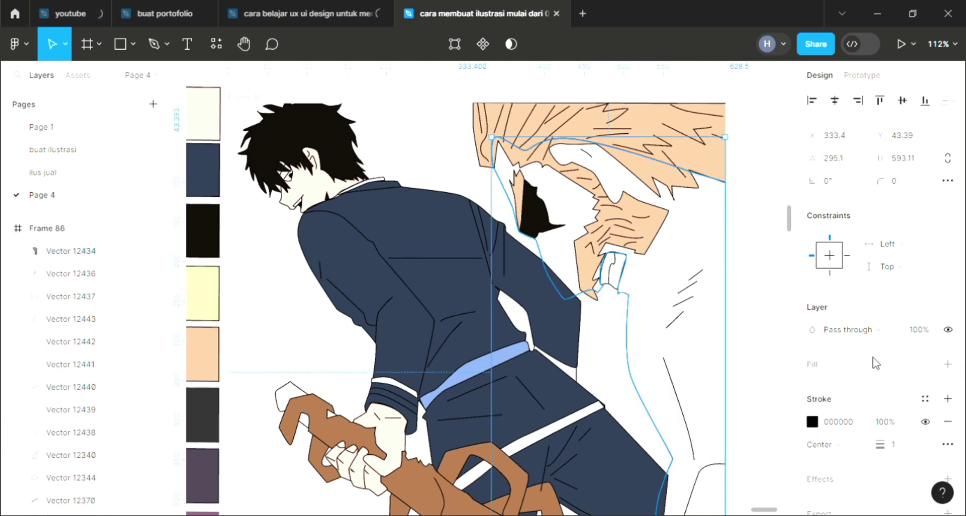
click(805, 364)
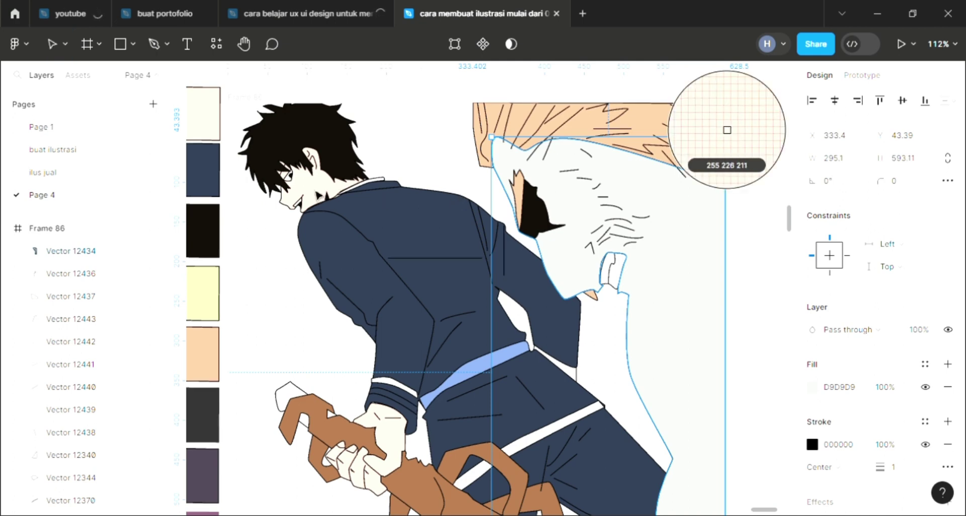
click(719, 123)
key(ctrl+shift+bracketleft)
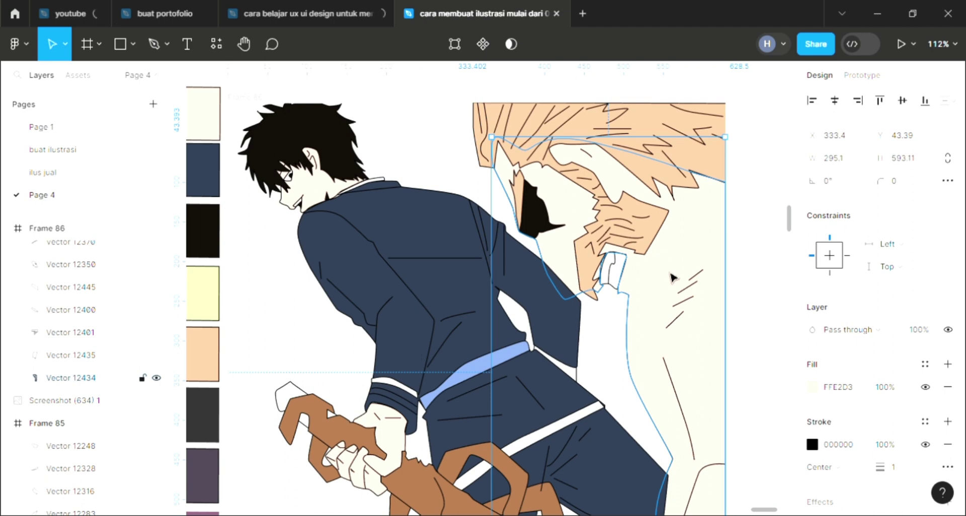
scroll(670, 277, down, 1)
scroll(670, 277, down, 1)
scroll(670, 277, down, 1)
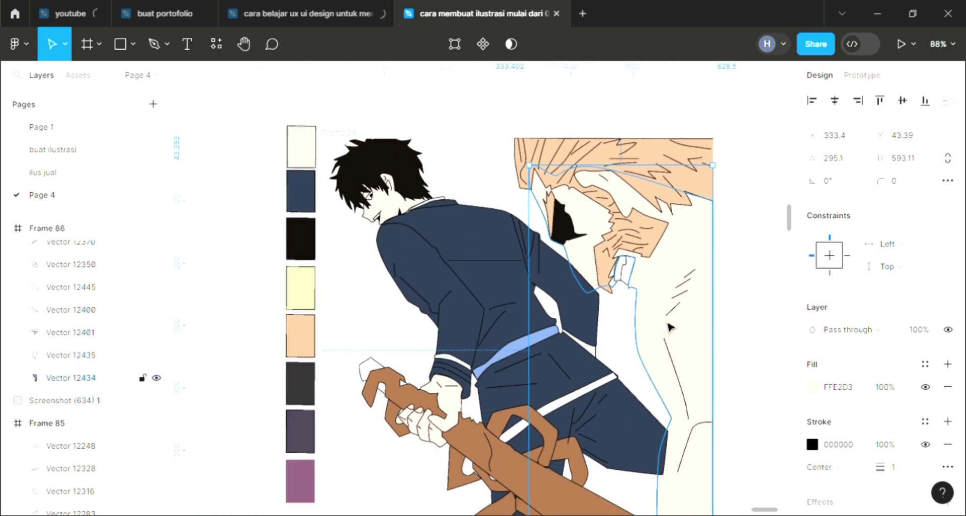
scroll(670, 328, down, 1)
scroll(669, 326, down, 1)
scroll(669, 326, down, 1)
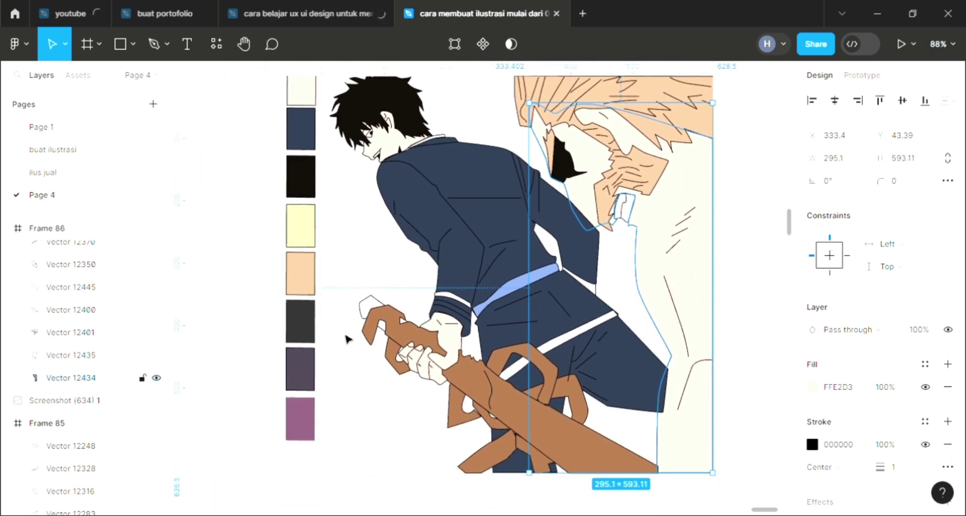
scroll(376, 382, up, 1)
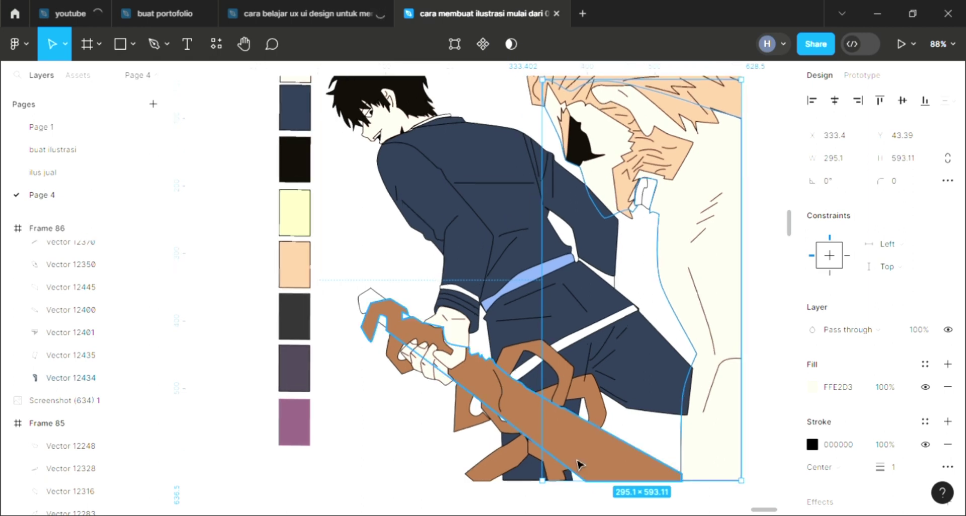
scroll(580, 459, down, 1)
scroll(579, 455, right, 1)
scroll(583, 448, right, 1)
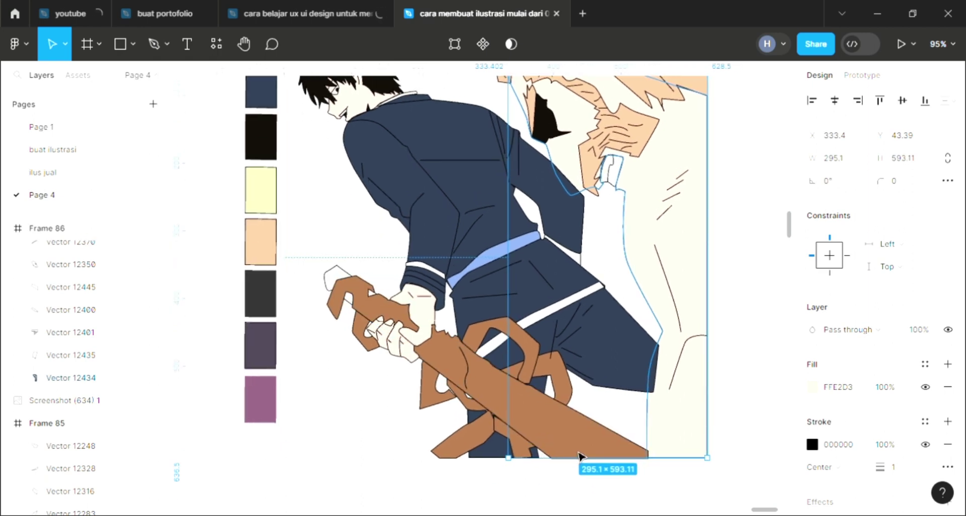
scroll(593, 427, up, 1)
scroll(593, 424, up, 1)
scroll(553, 397, up, 1)
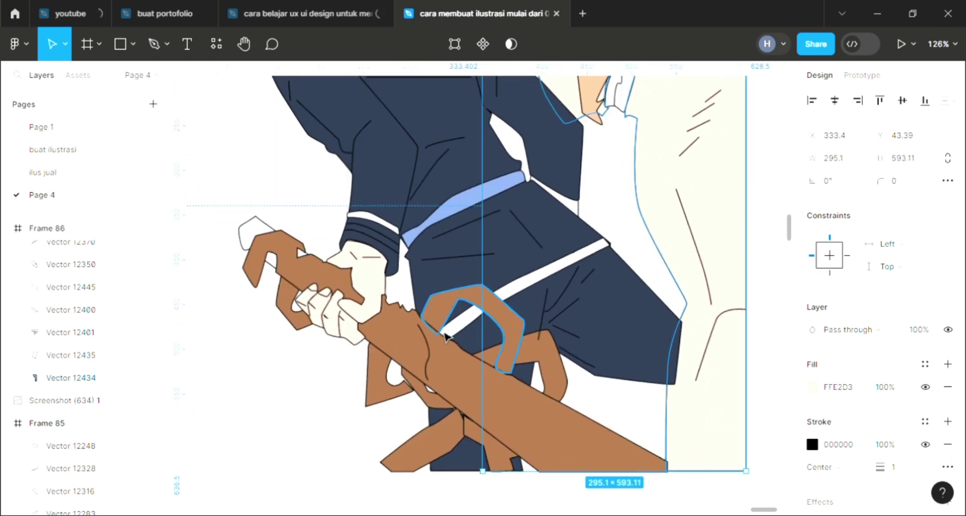
scroll(445, 336, up, 1)
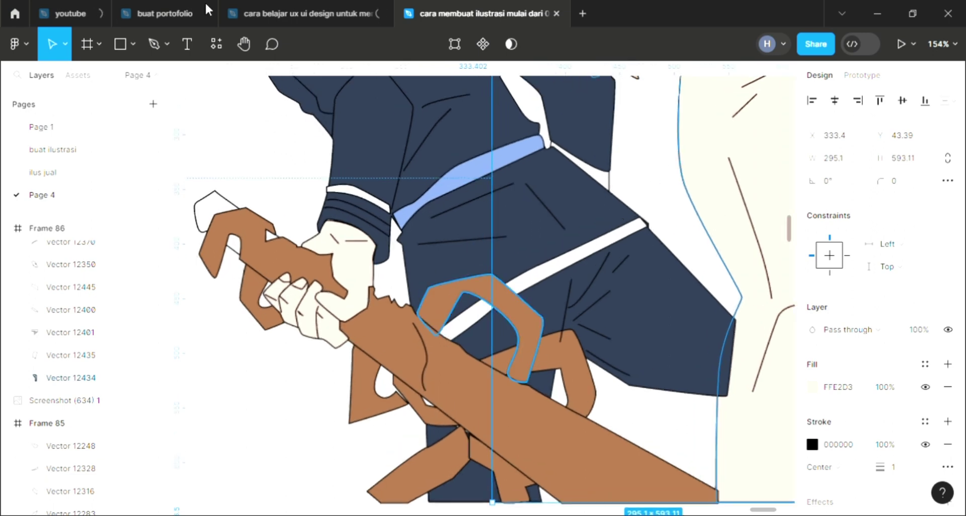
Draw a curved crease line across the sword blade and stroke it sword brown A66F48
click(153, 45)
scroll(522, 374, down, 2)
scroll(524, 367, down, 1)
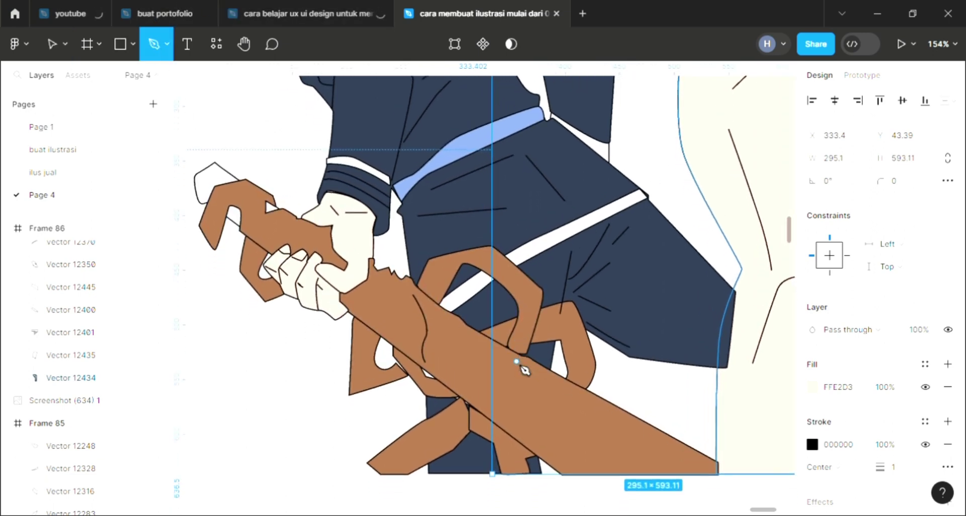
scroll(503, 352, down, 1)
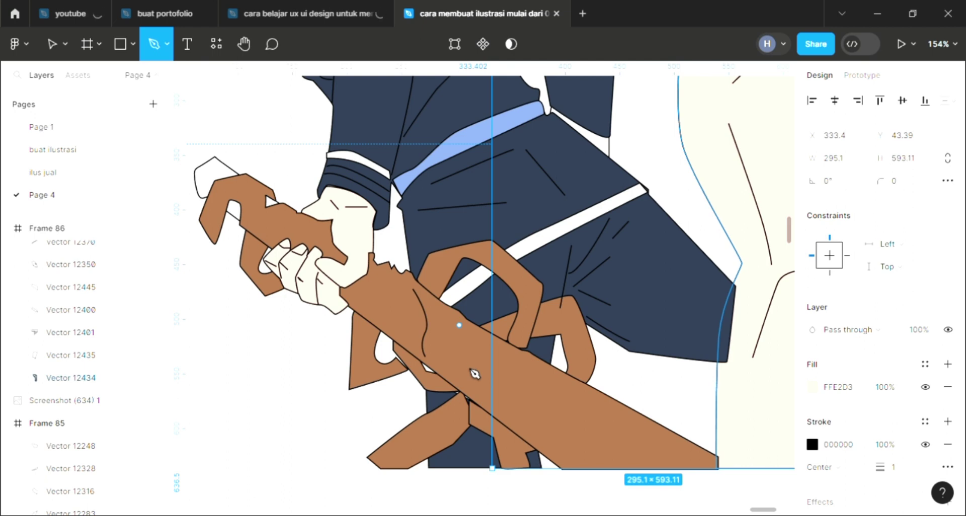
drag(468, 376, 482, 388)
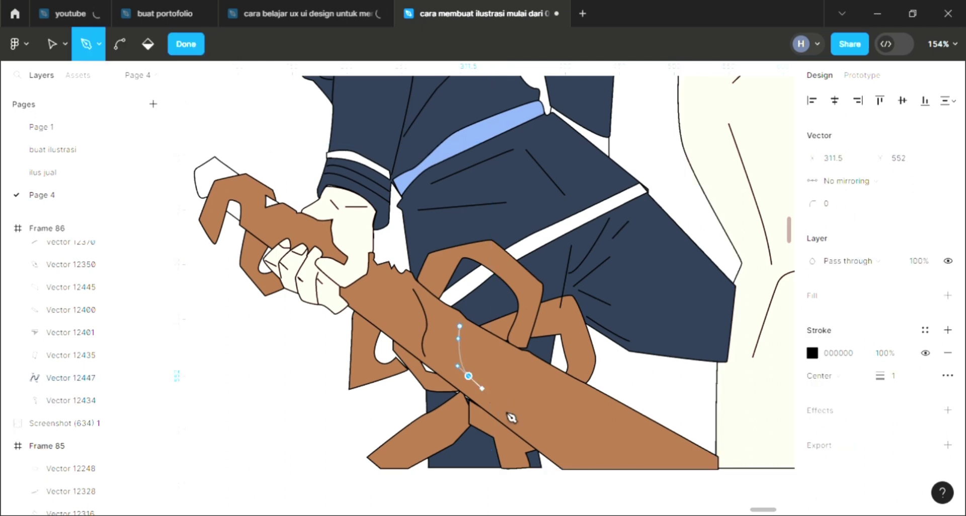
key(Escape)
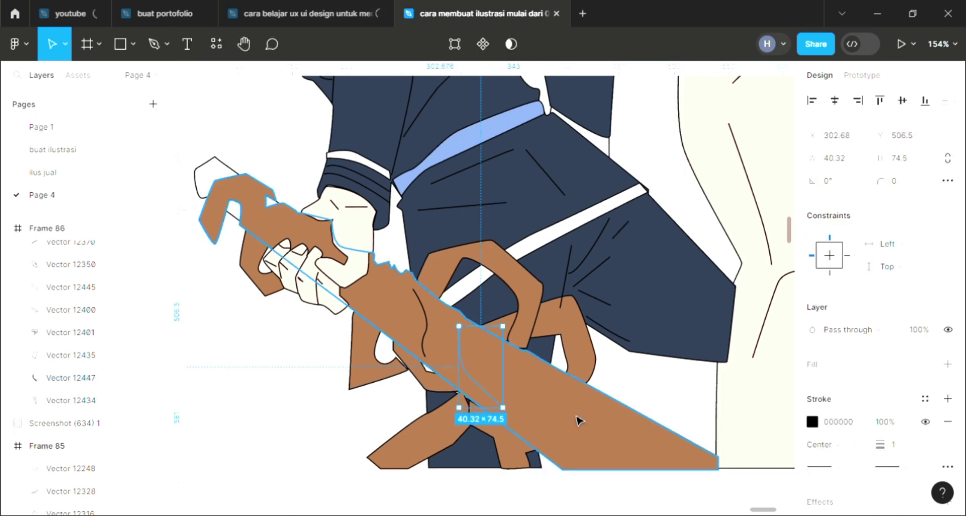
key(i)
click(552, 392)
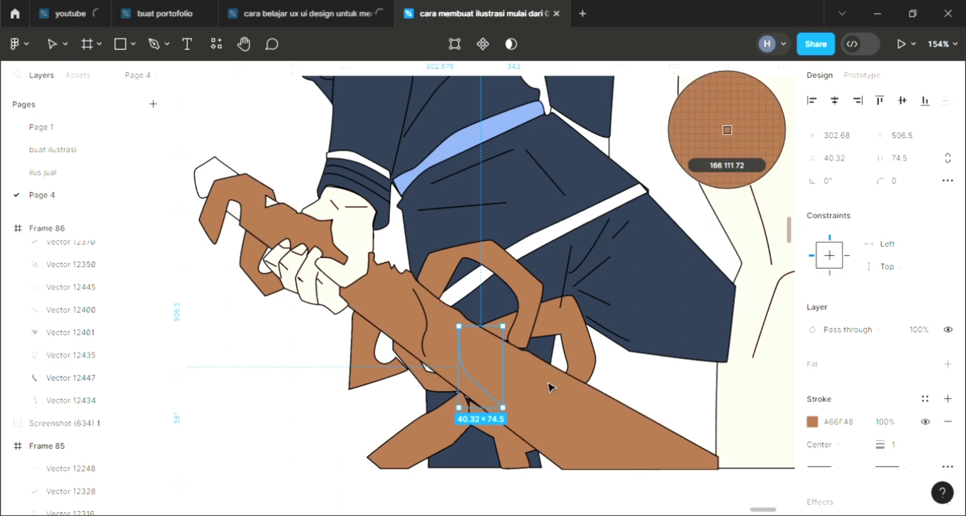
Draw a second curved crease line along the blade's lower edge
key(p)
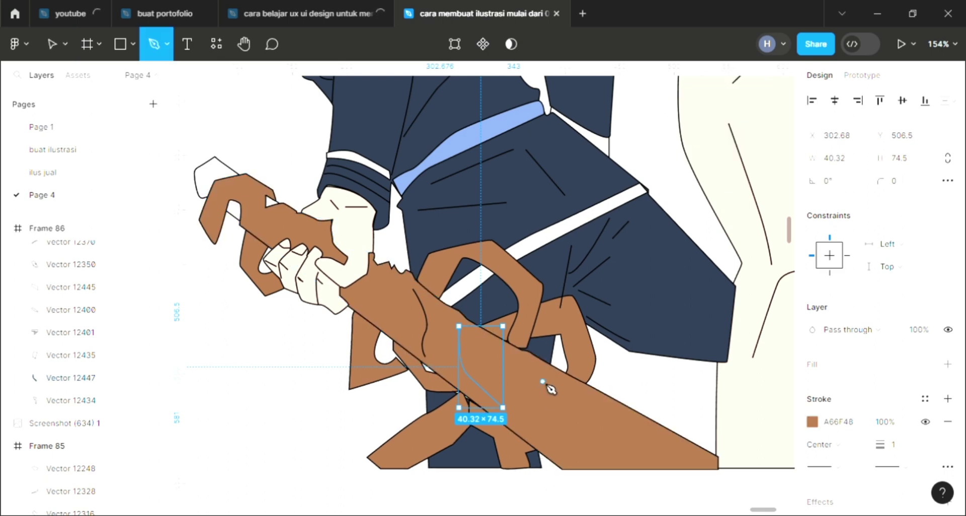
drag(542, 426, 552, 441)
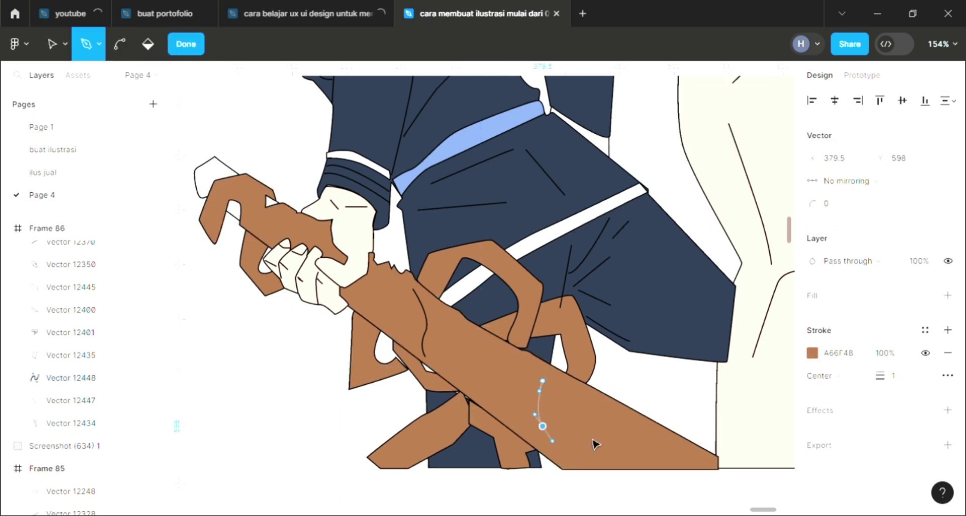
drag(634, 435, 639, 448)
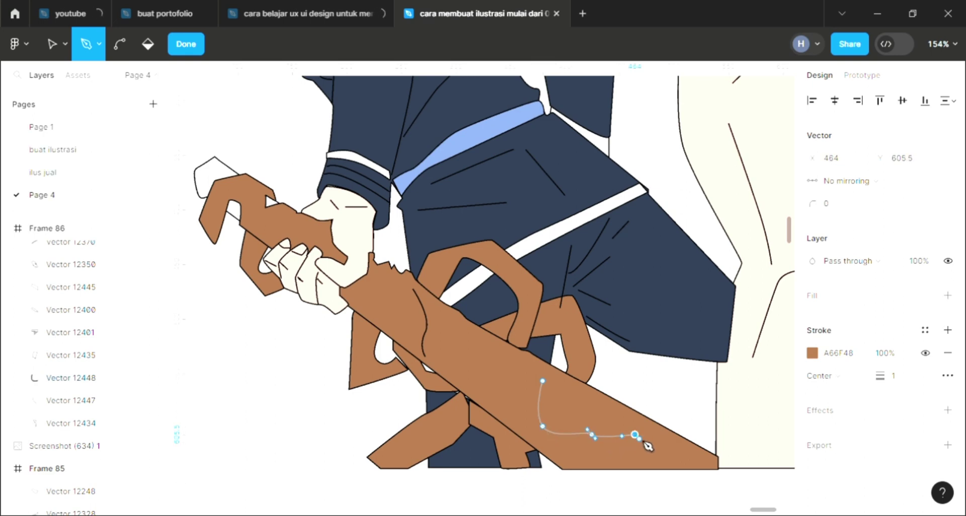
scroll(623, 440, down, 1)
click(605, 440)
drag(687, 426, 698, 432)
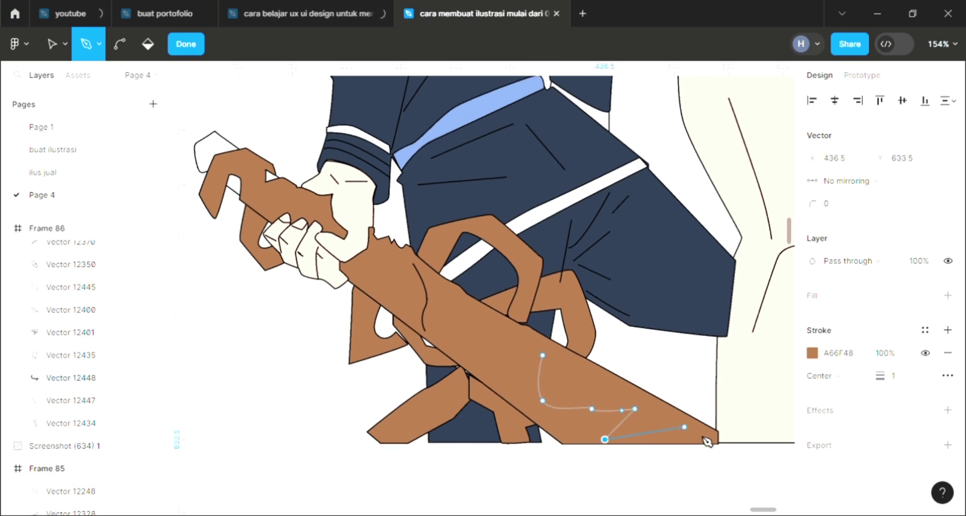
key(Escape)
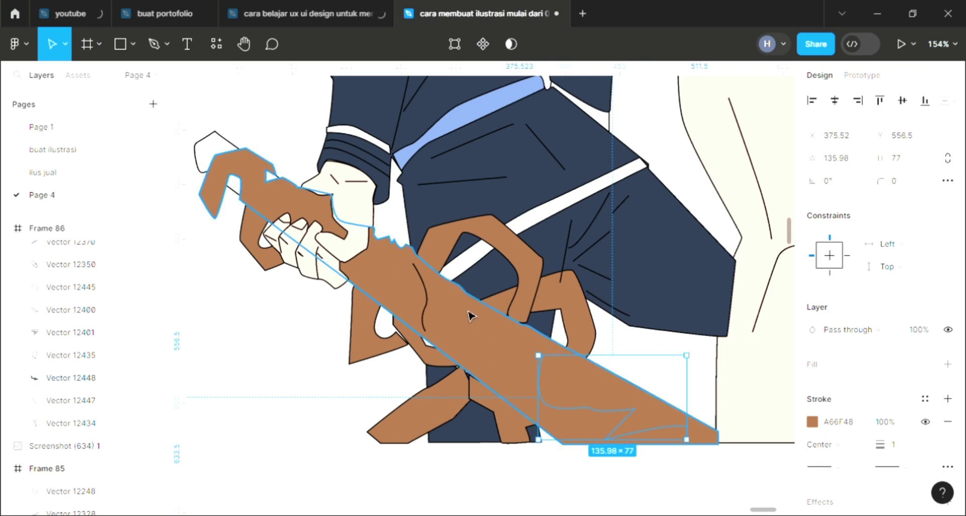
key(i)
Draw a small S-shaped curve across the middle of the blade
key(p)
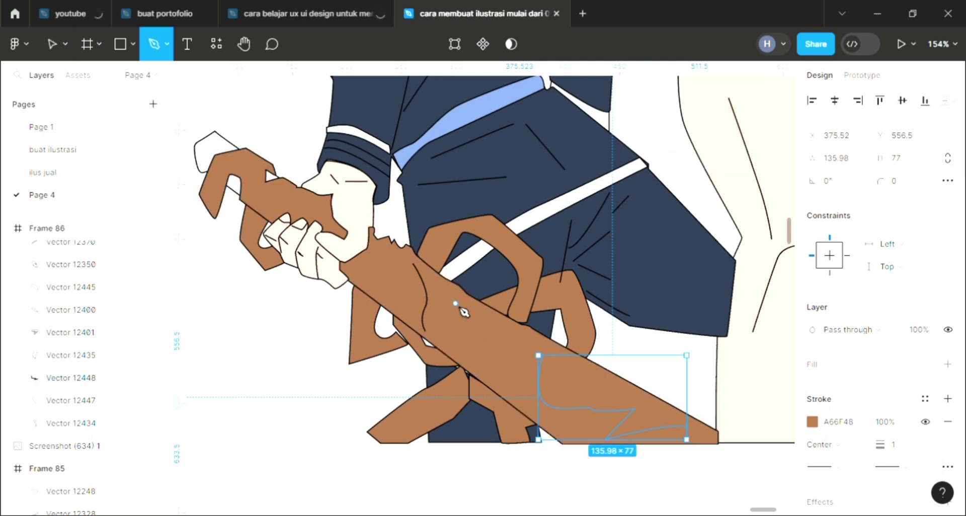
mouse_move(490, 333)
mouse_down()
mouse_move(494, 350)
mouse_move(539, 396)
mouse_up()
key(Escape)
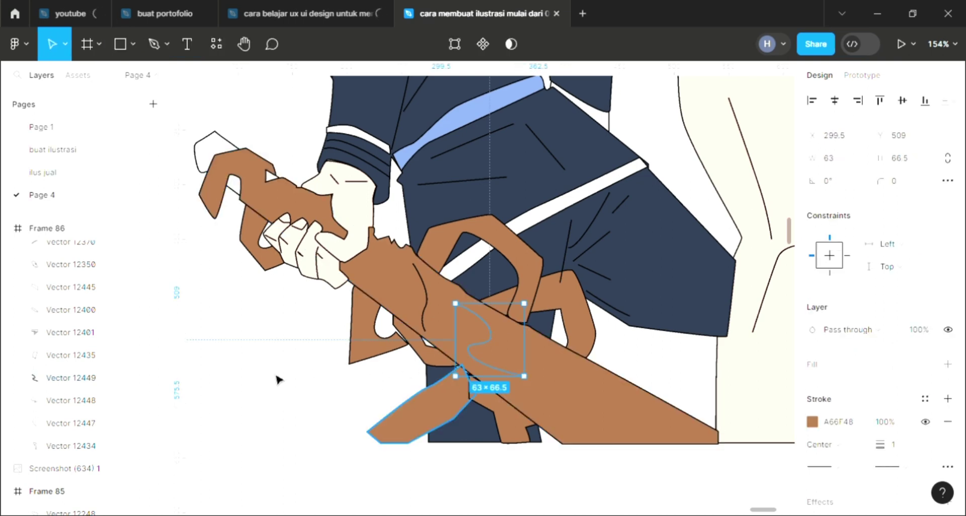
click(279, 372)
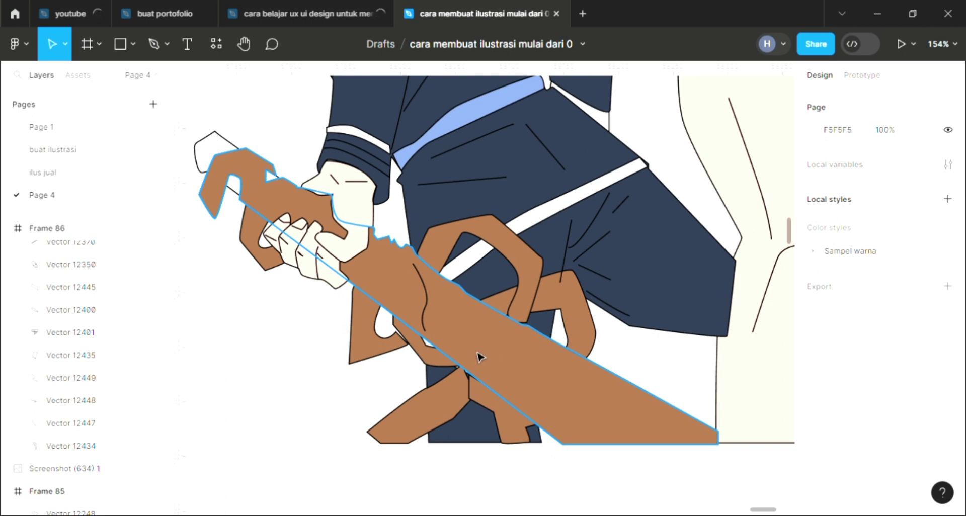
click(479, 356)
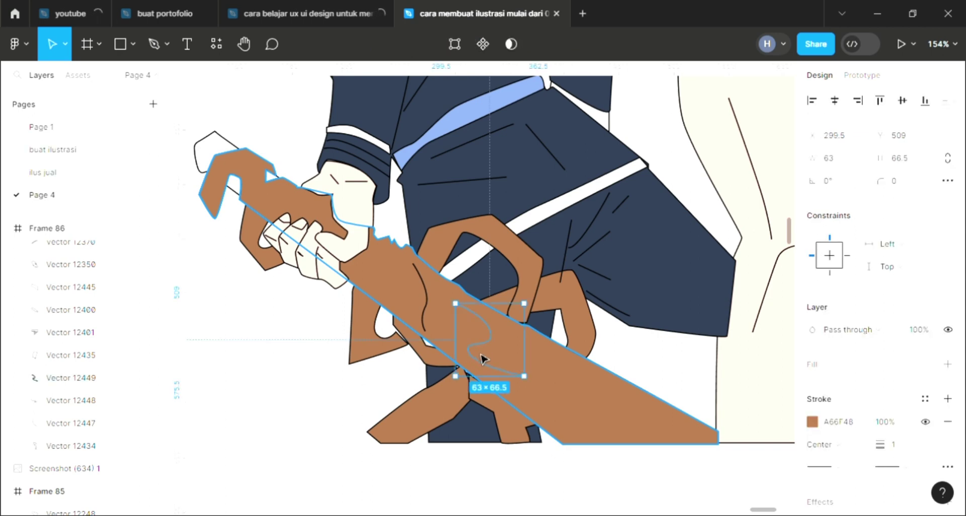
key(i)
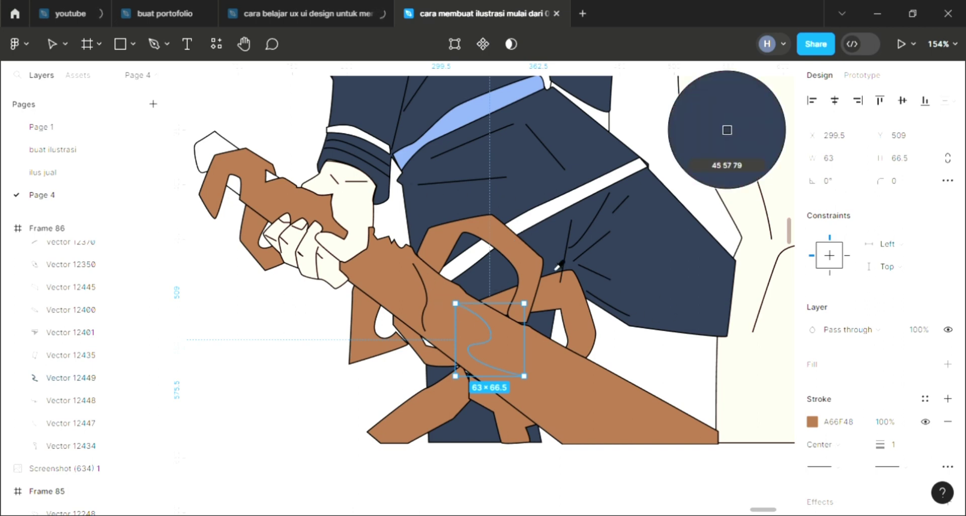
scroll(413, 265, up, 2)
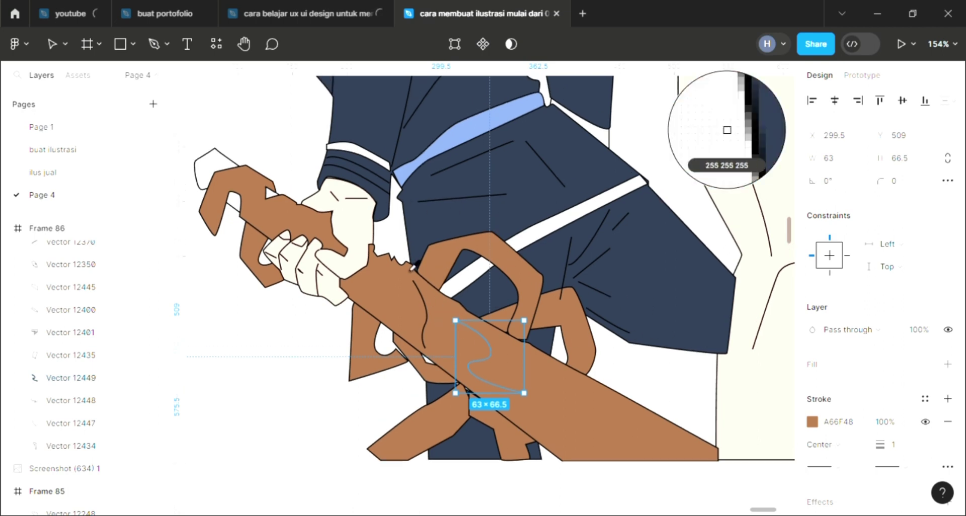
click(840, 424)
text(222)
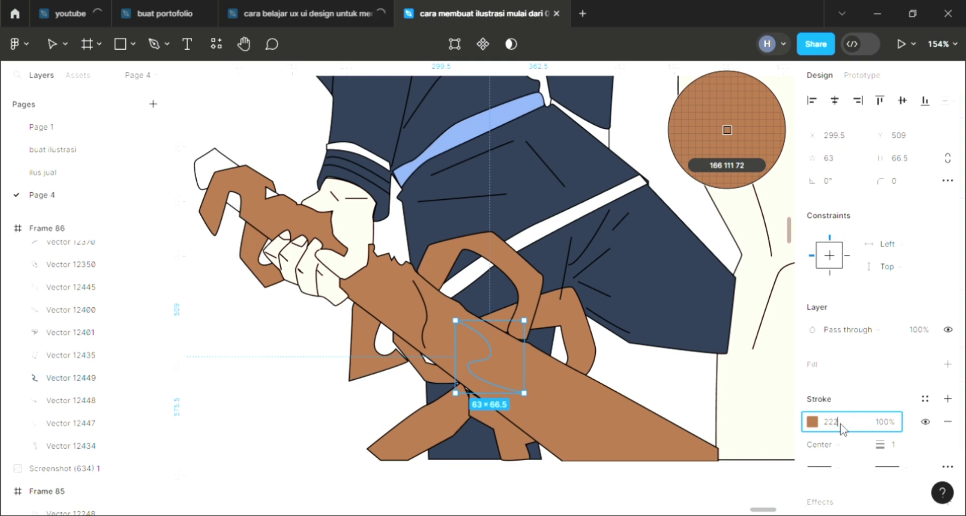
key(Return)
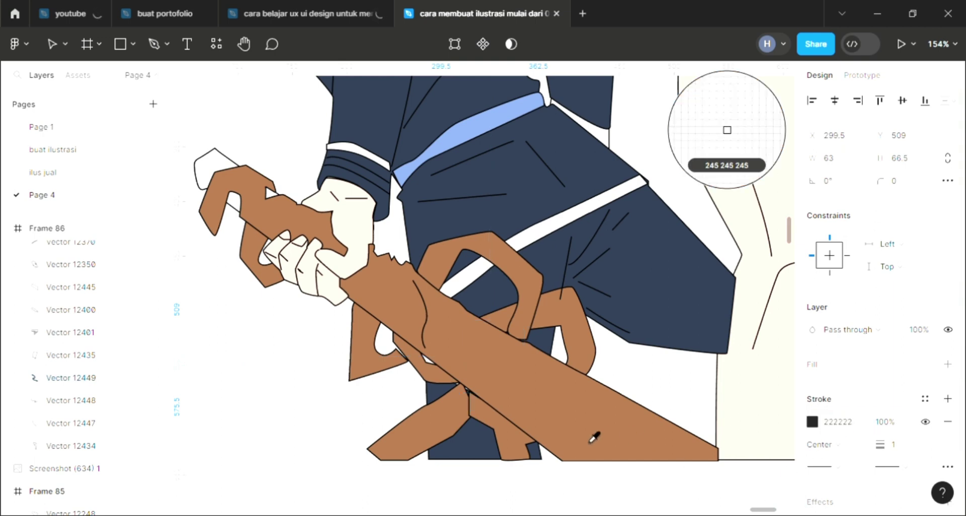
click(594, 437)
click(591, 437)
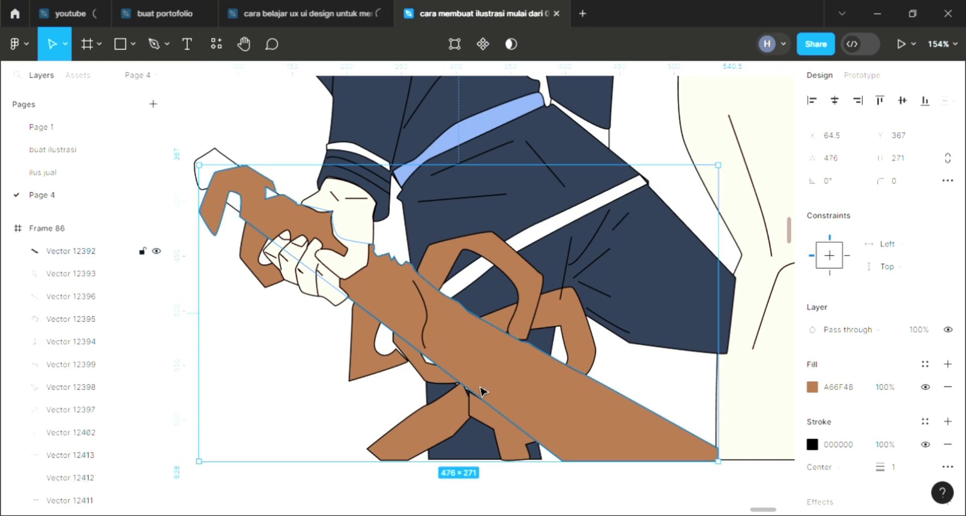
Copy the 12.88 × 62 black curved line a few times down the brown sword blade
click(430, 325)
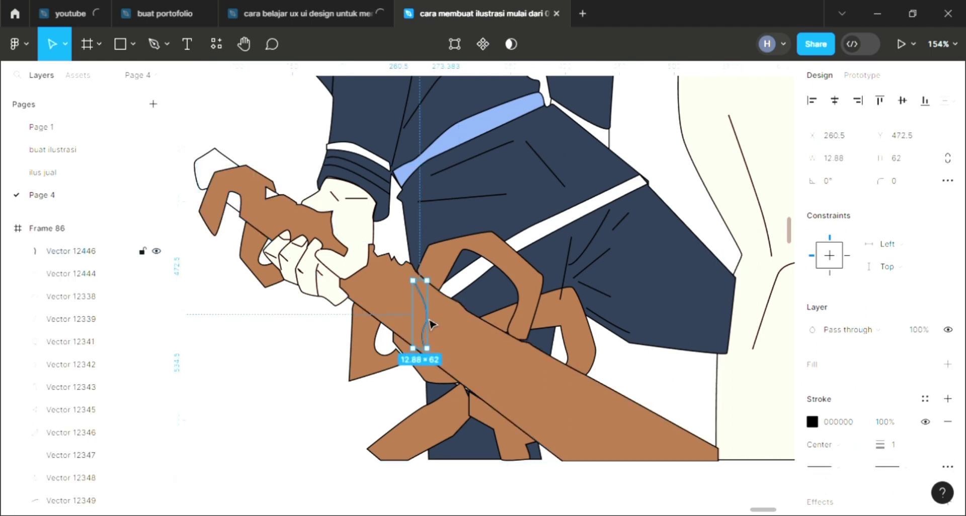
drag(430, 325, 492, 367)
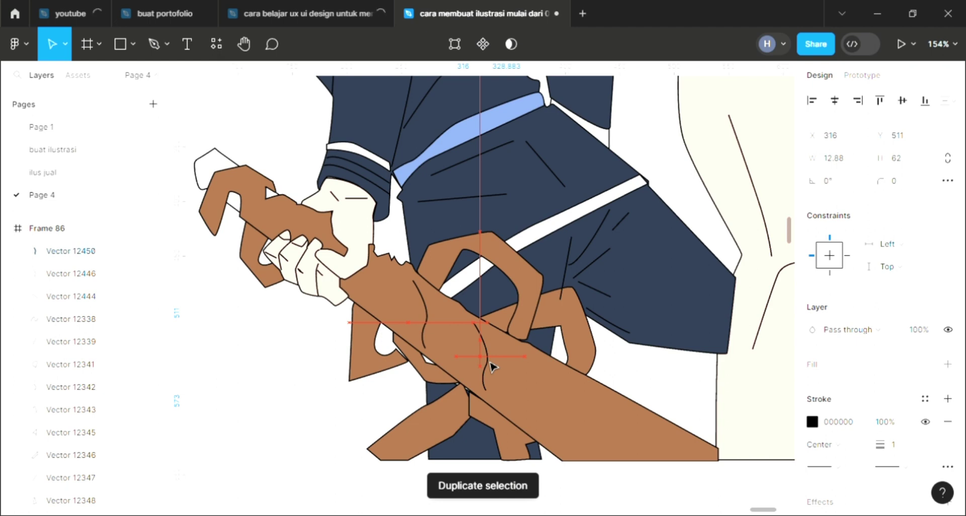
key(ctrl+d)
key(ctrl+d)
key(ctrl+d)
scroll(492, 368, down, 1)
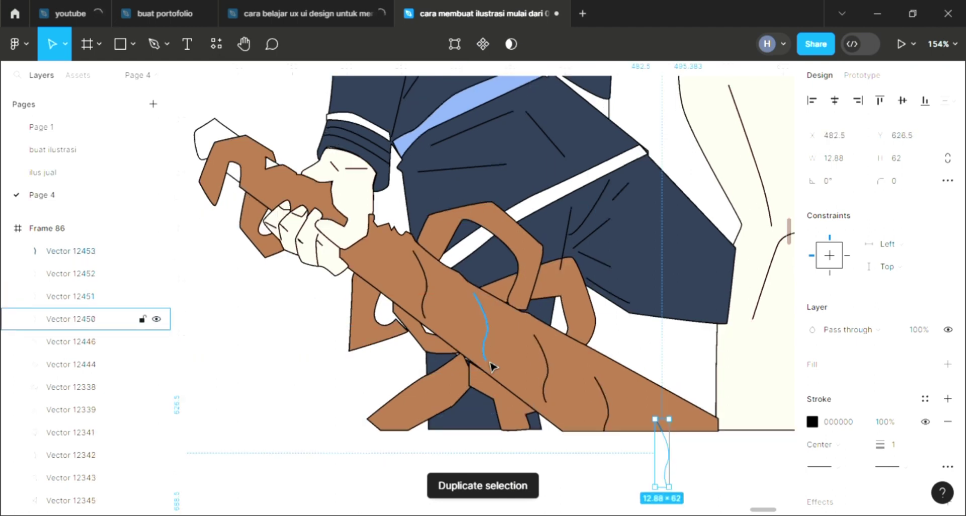
scroll(492, 368, down, 5)
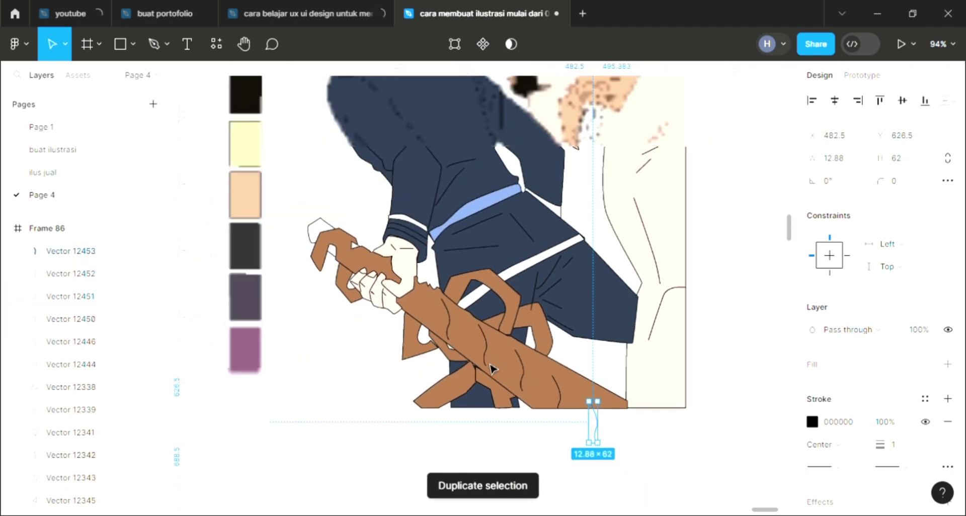
scroll(492, 369, up, 3)
scroll(492, 368, up, 2)
scroll(492, 369, up, 2)
scroll(492, 368, down, 1)
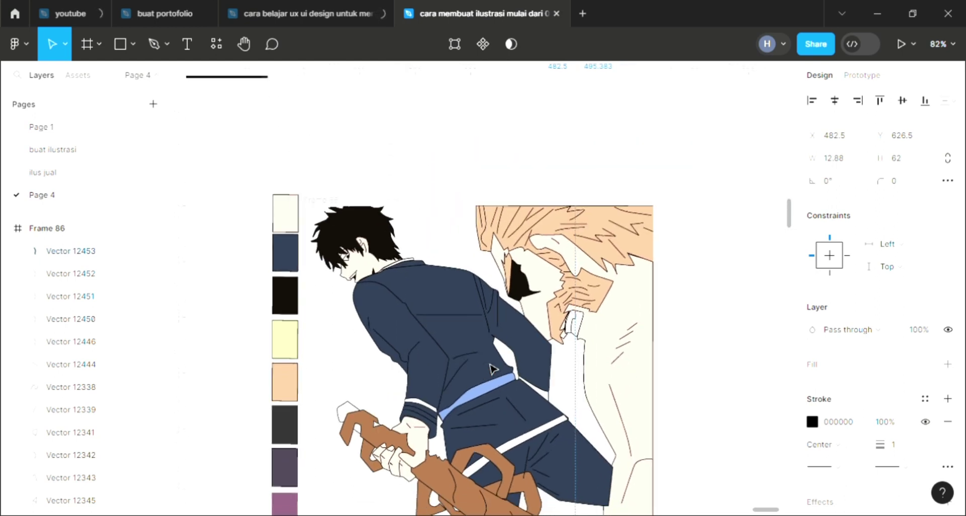
scroll(492, 369, down, 1)
scroll(492, 369, down, 1)
scroll(492, 369, down, 1)
scroll(492, 369, down, 1)
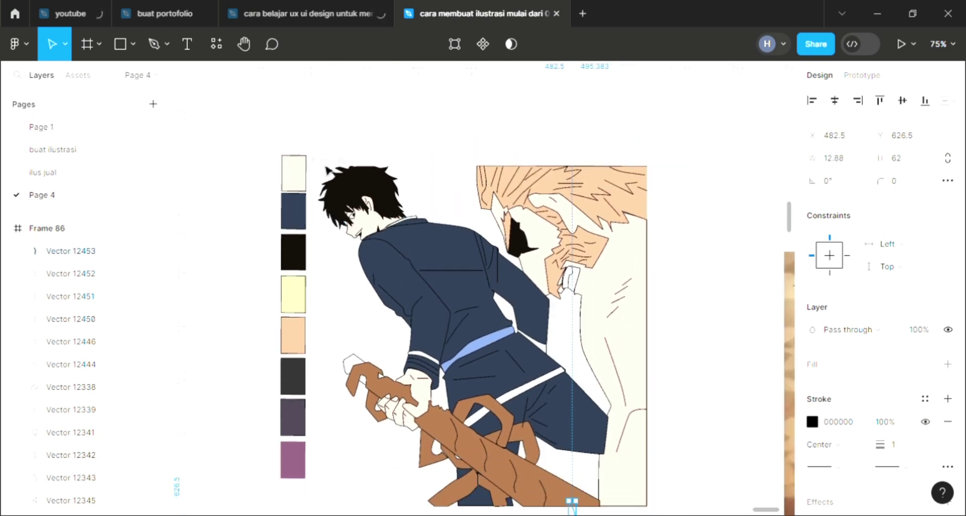
Fill Frame 86 with a Linear gradient, hue shifted to magenta, fading to white below
key(Escape)
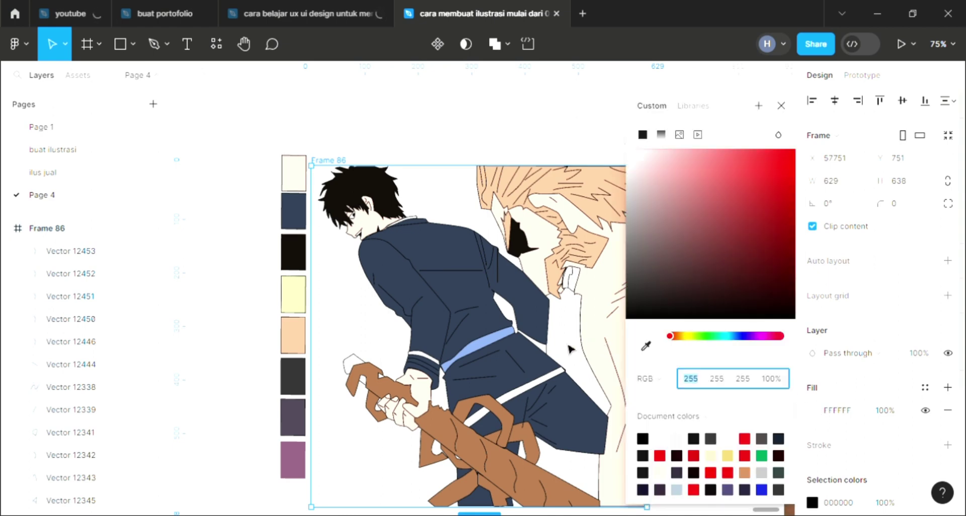
scroll(558, 346, up, 3)
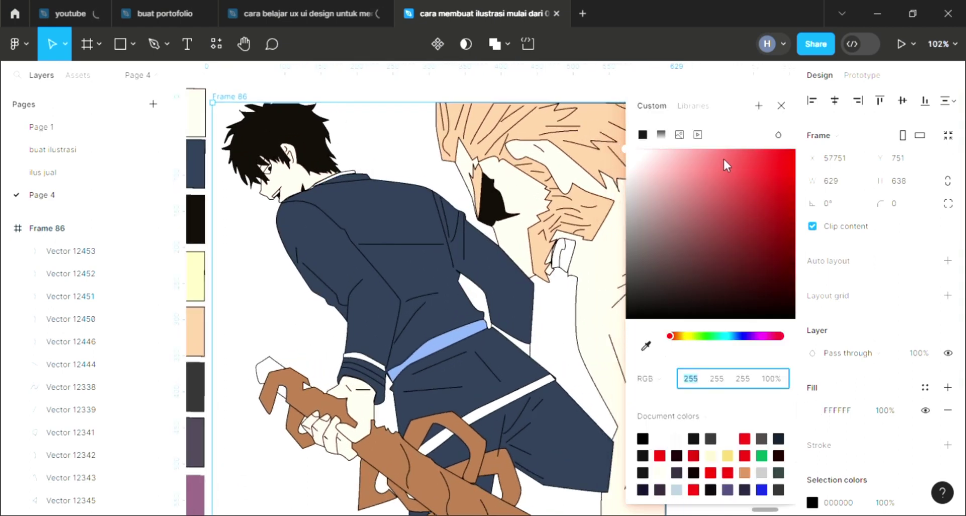
click(722, 155)
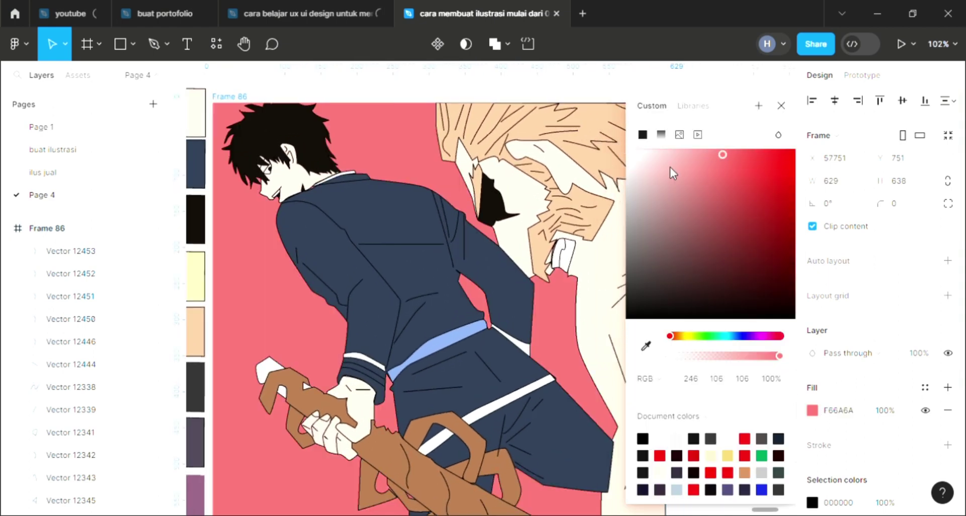
click(661, 134)
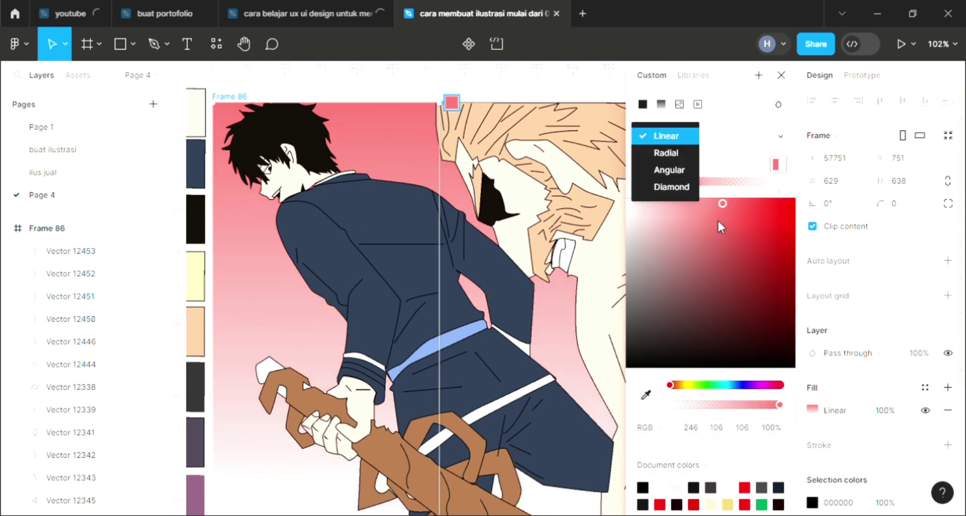
click(744, 354)
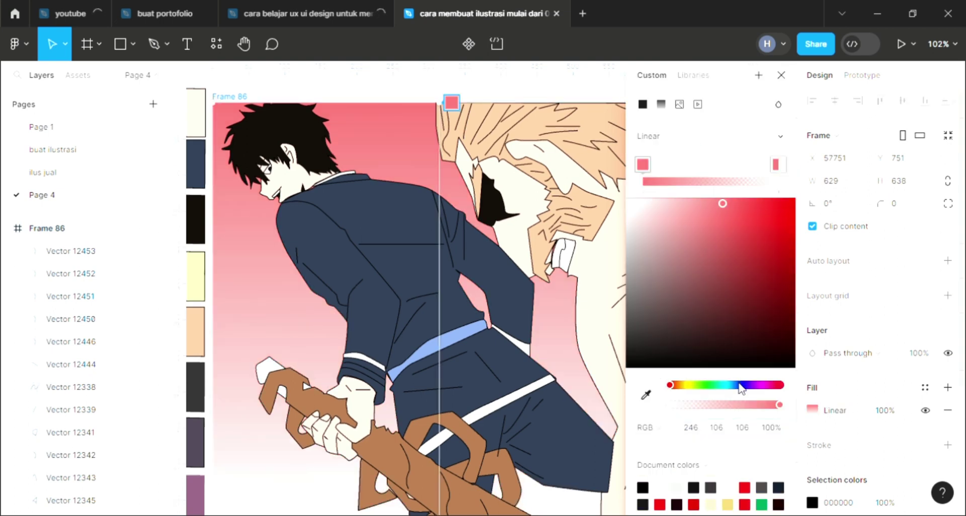
drag(753, 386, 765, 385)
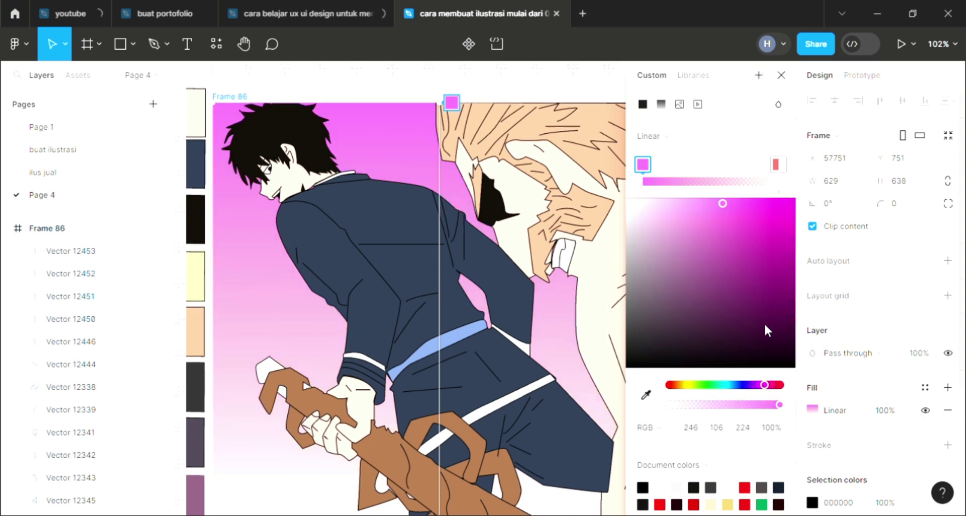
key(Escape)
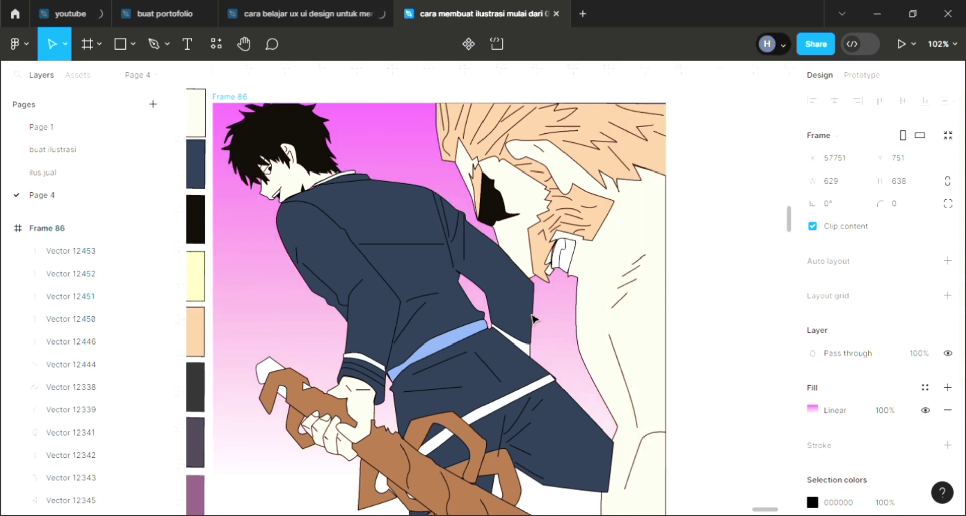
scroll(520, 325, left, 3)
scroll(520, 325, left, 3)
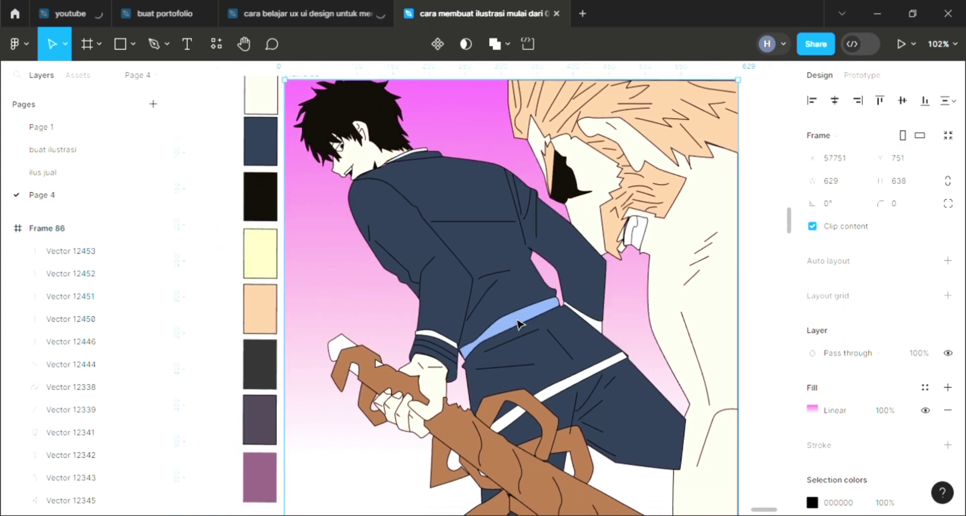